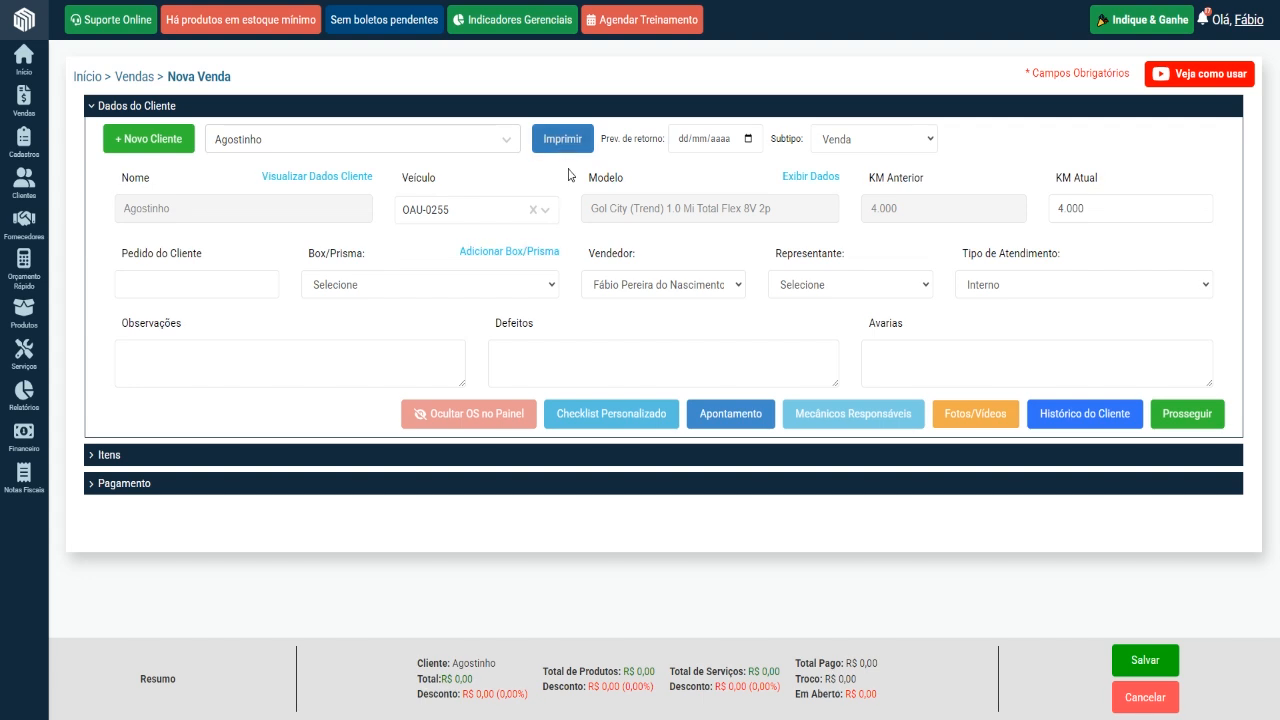
Step: Open the Checklist Carros printout for the current sale
left_click(563, 142)
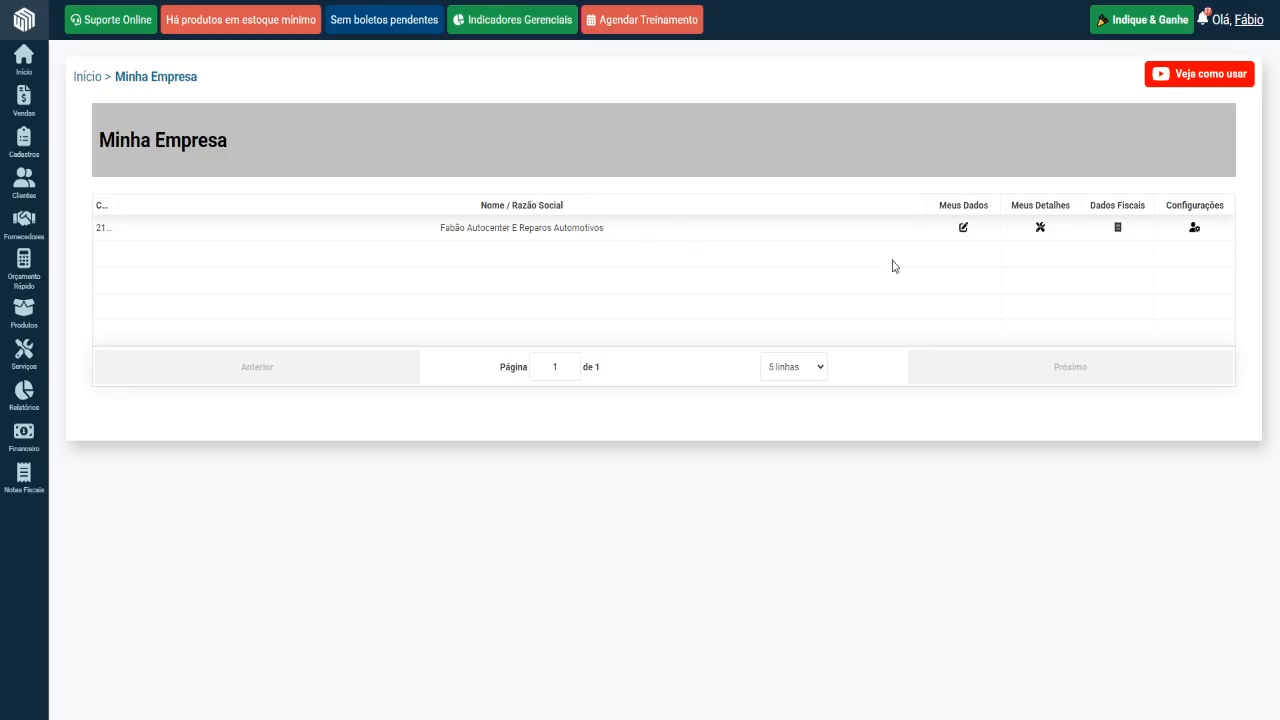
left_click(1041, 229)
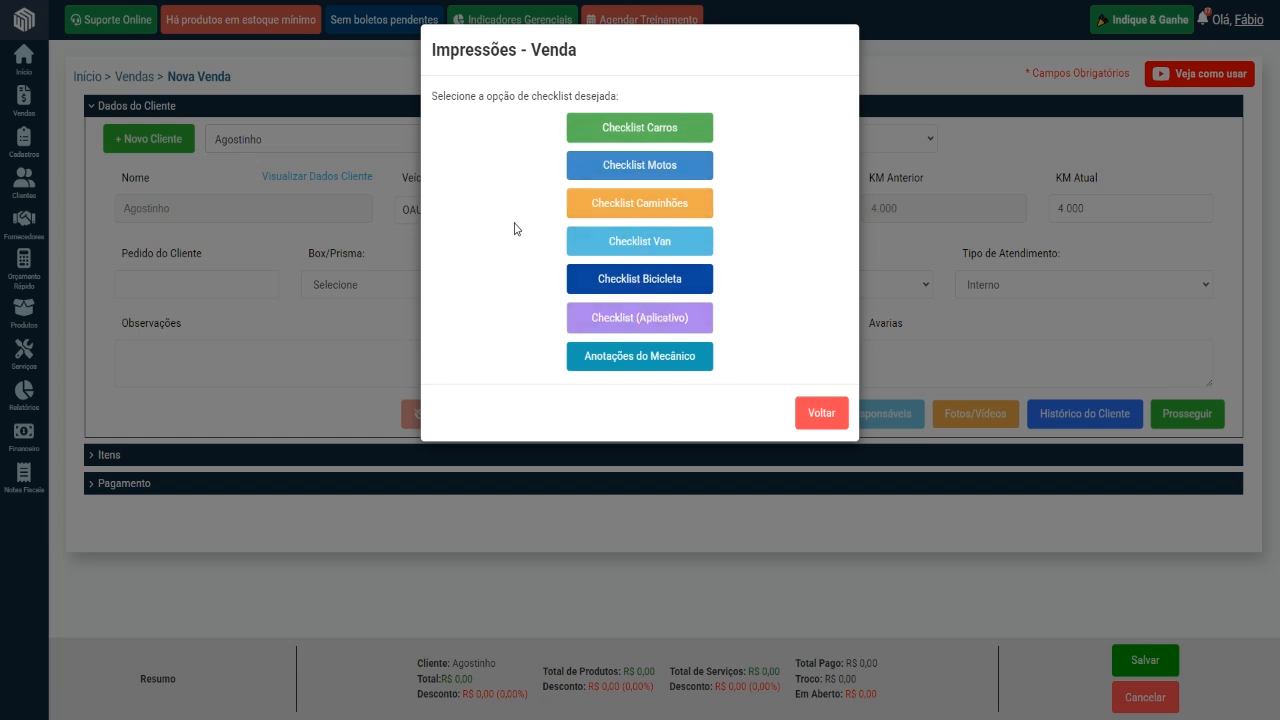
left_click(649, 129)
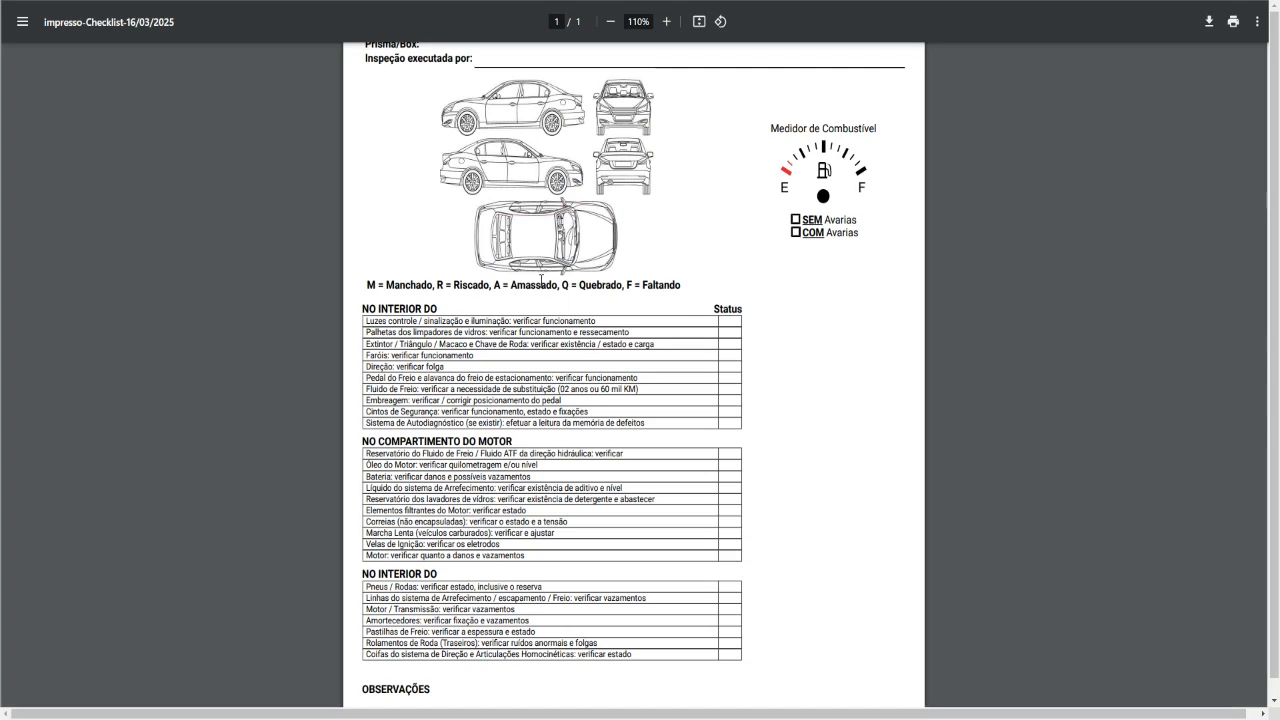
Step: Enlarge the printed car checklist and examine its inspection items for interior and engine compartment, then return to the sale
left_click(667, 22)
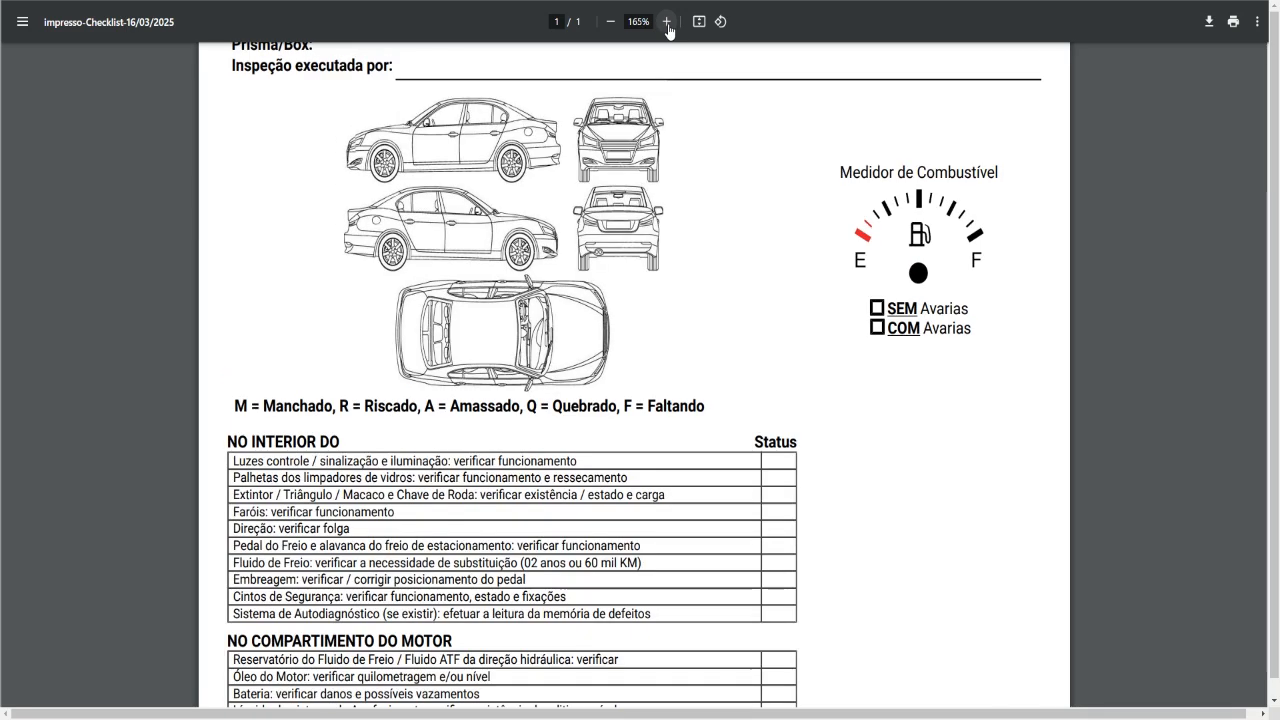
scroll(668, 302, "down", 3)
scroll(668, 302, "down", 3)
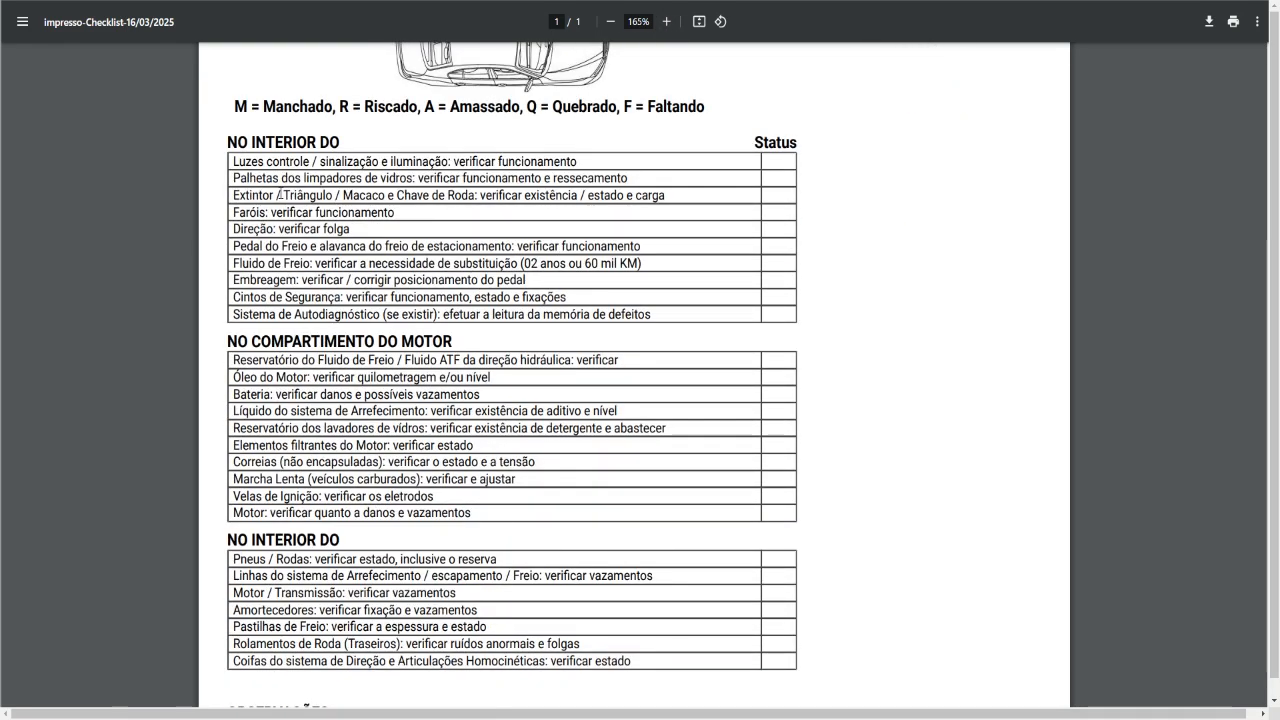
left_click_drag(234, 160, 580, 160)
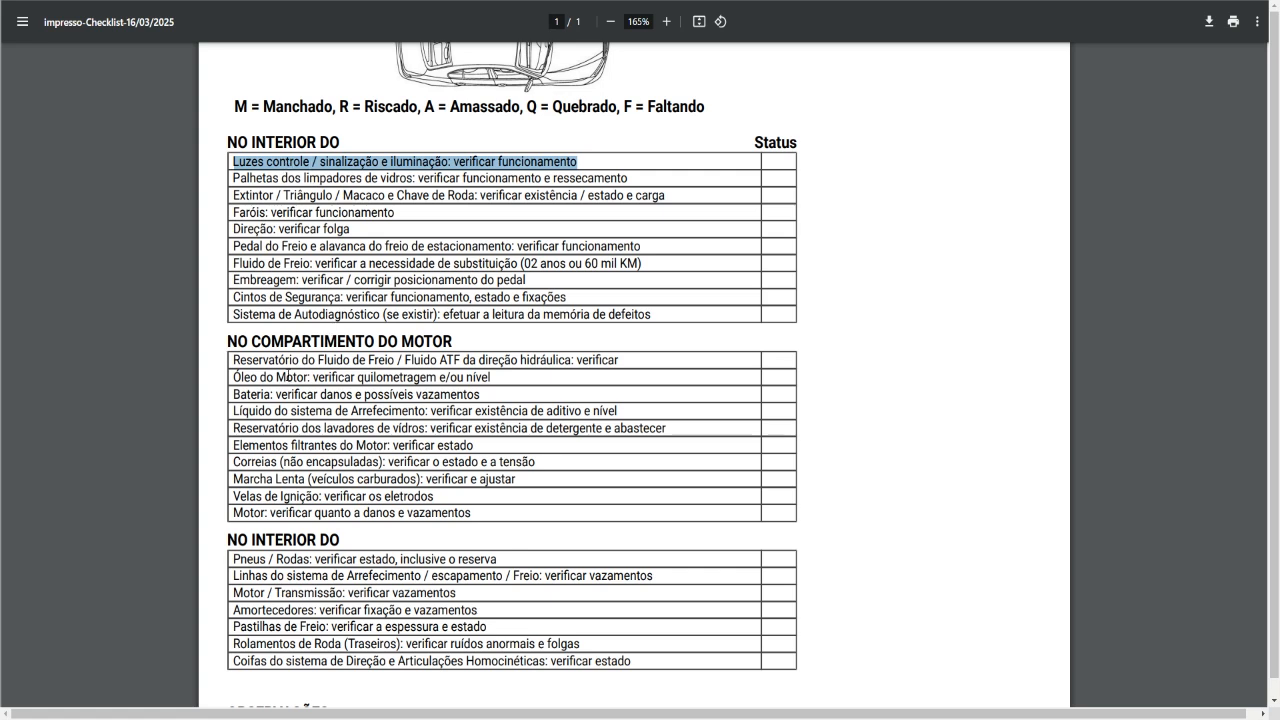
left_click_drag(234, 377, 437, 379)
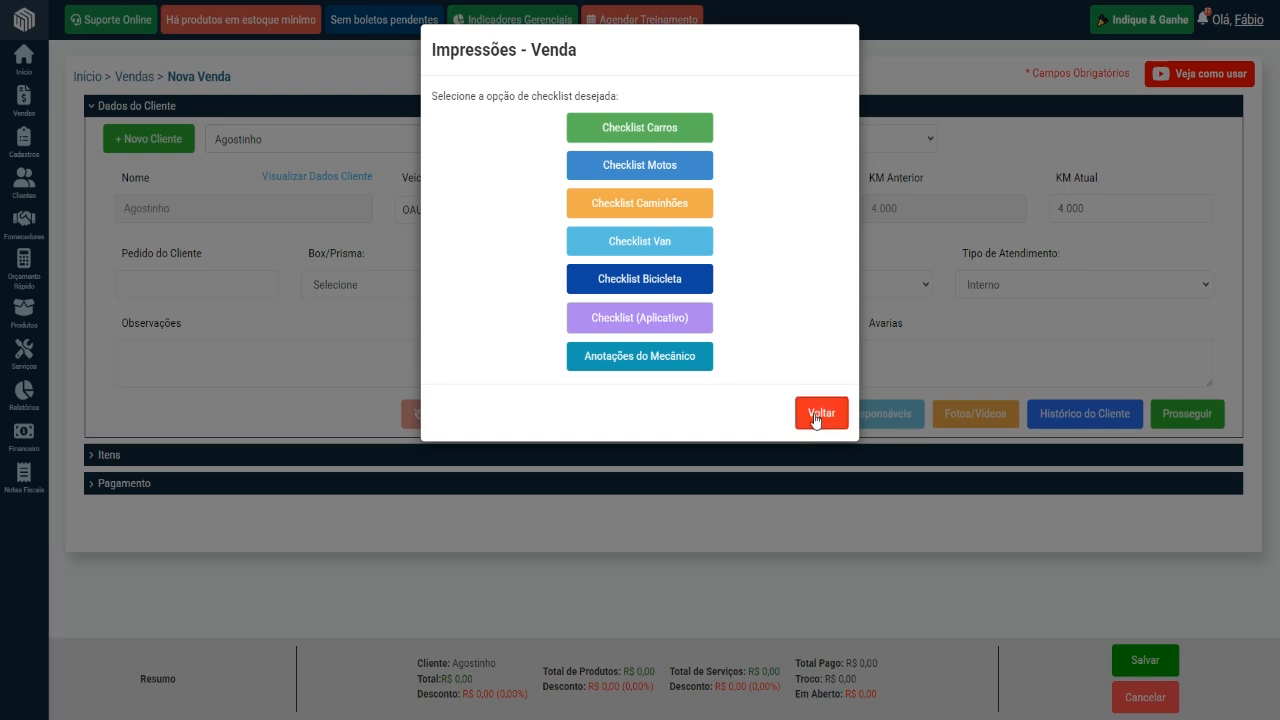
left_click(822, 420)
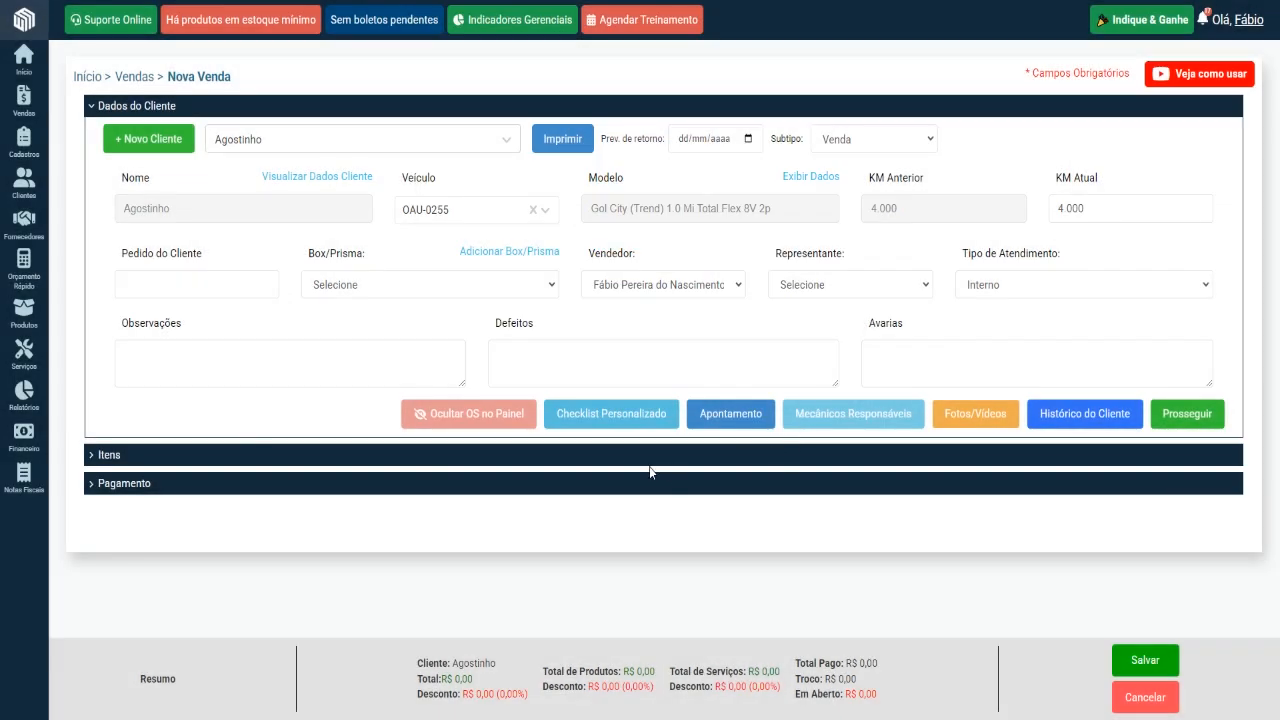
Step: Save the sale to open its Checklist Personalizado and look through the available checklists without choosing one
left_click(613, 416)
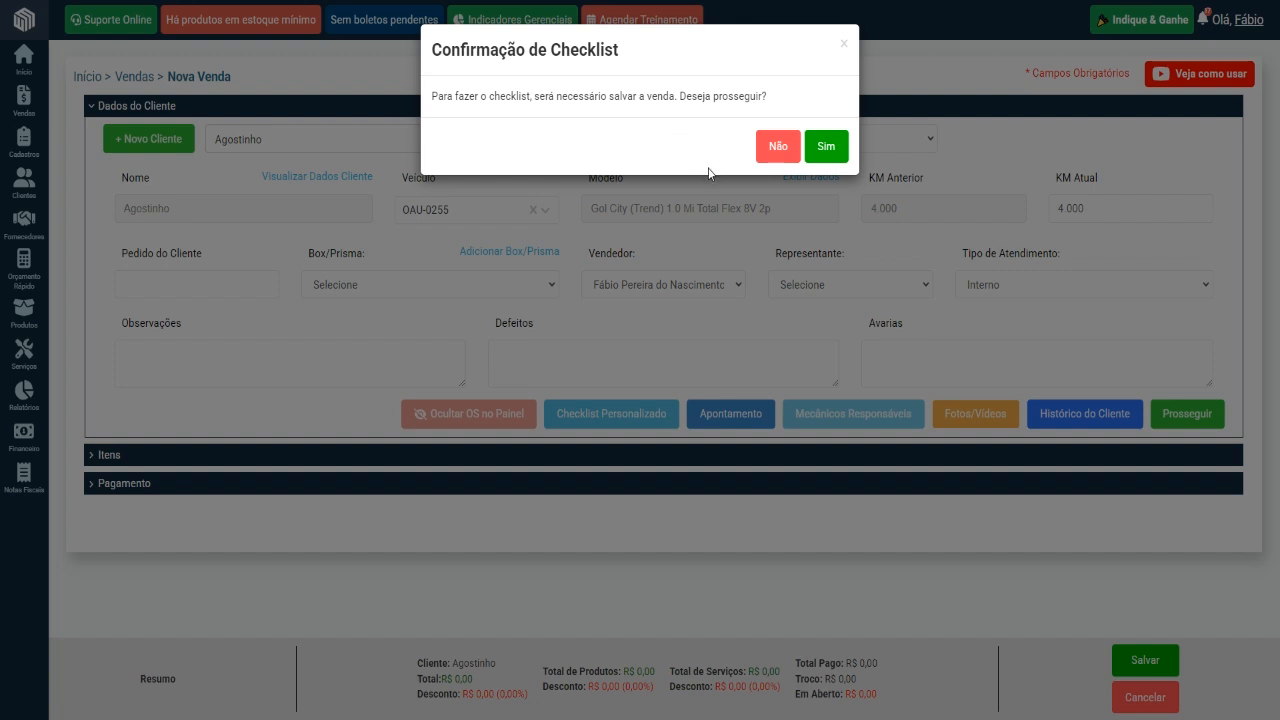
left_click(827, 147)
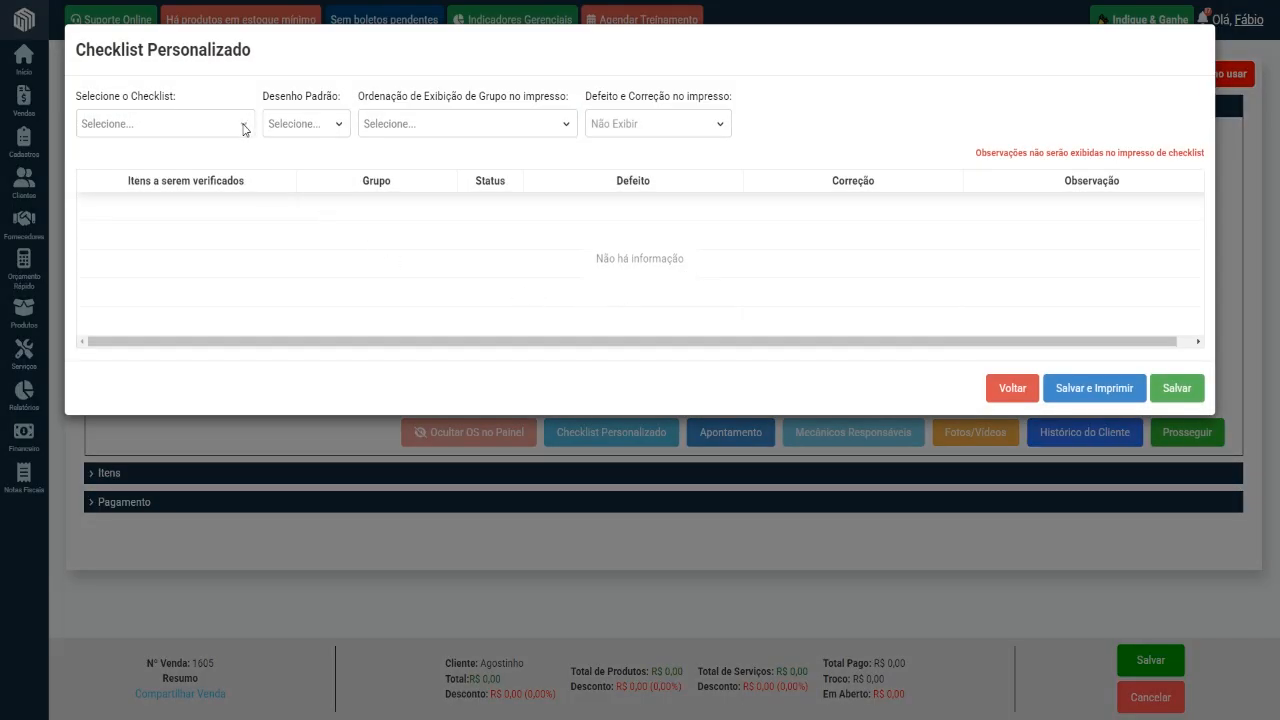
left_click(245, 129)
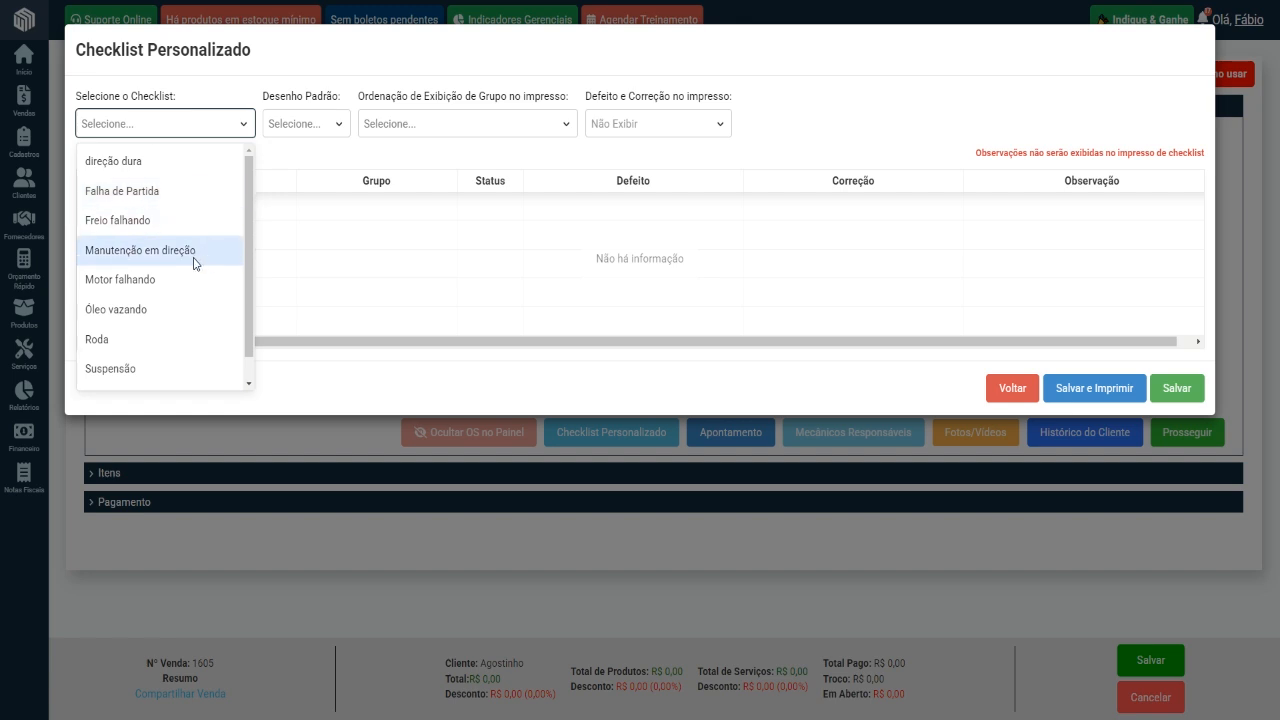
scroll(192, 360, "down", 1)
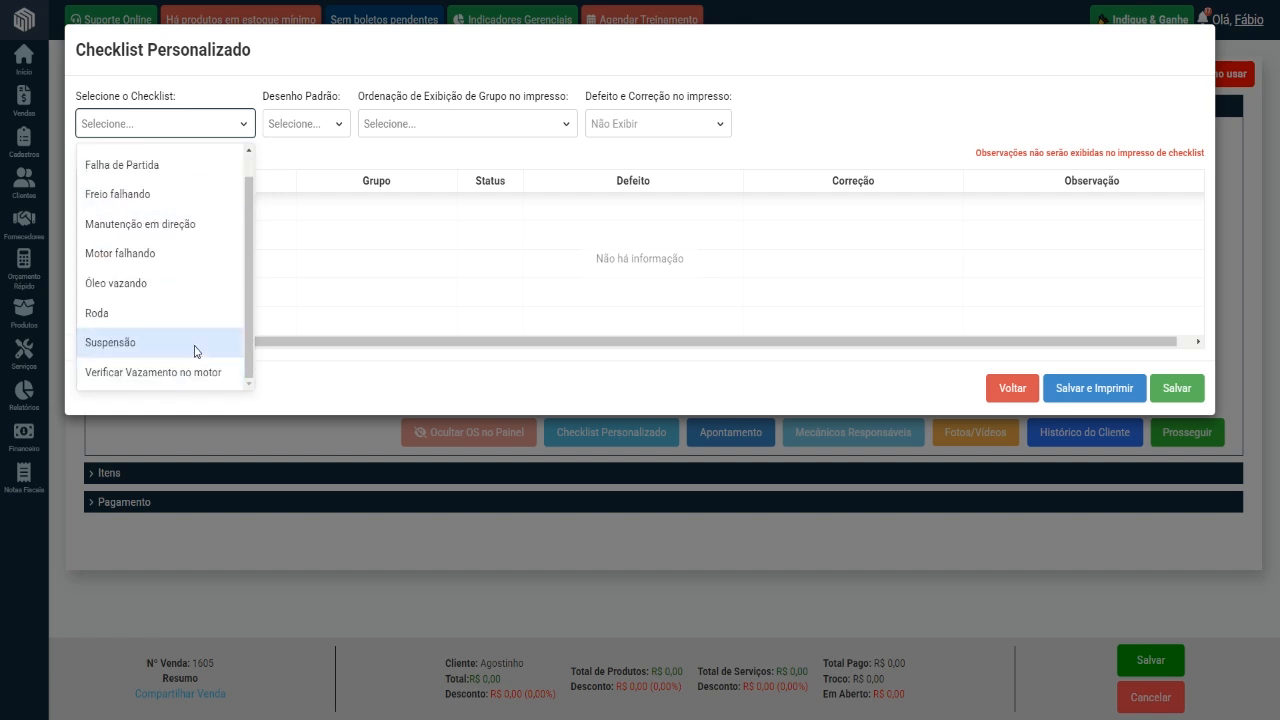
scroll(194, 349, "up", 1)
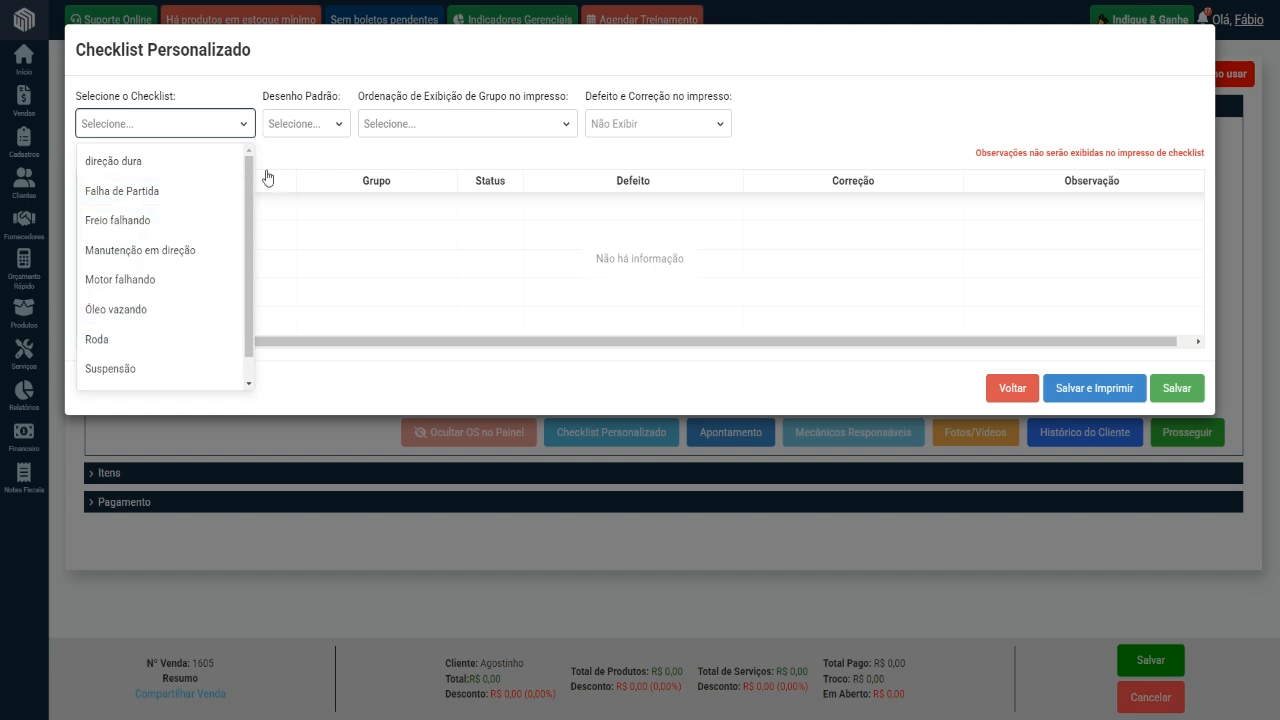
left_click(298, 152)
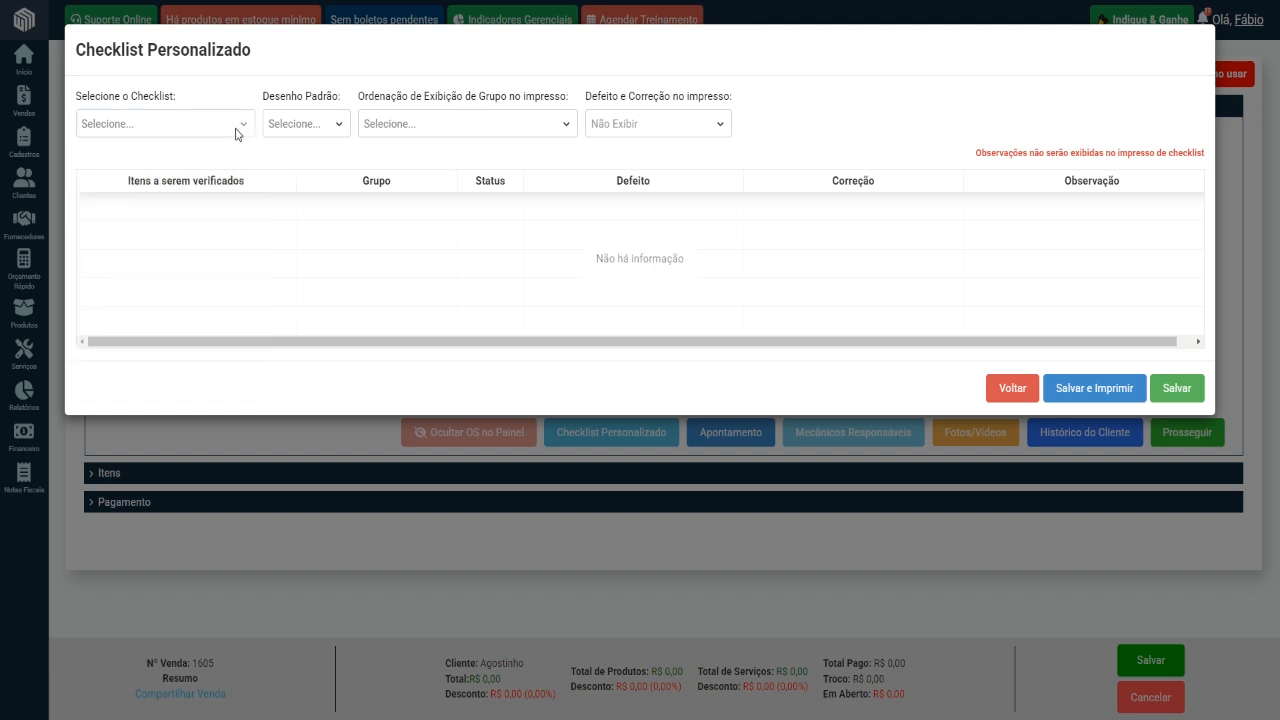
left_click(236, 126)
left_click(280, 160)
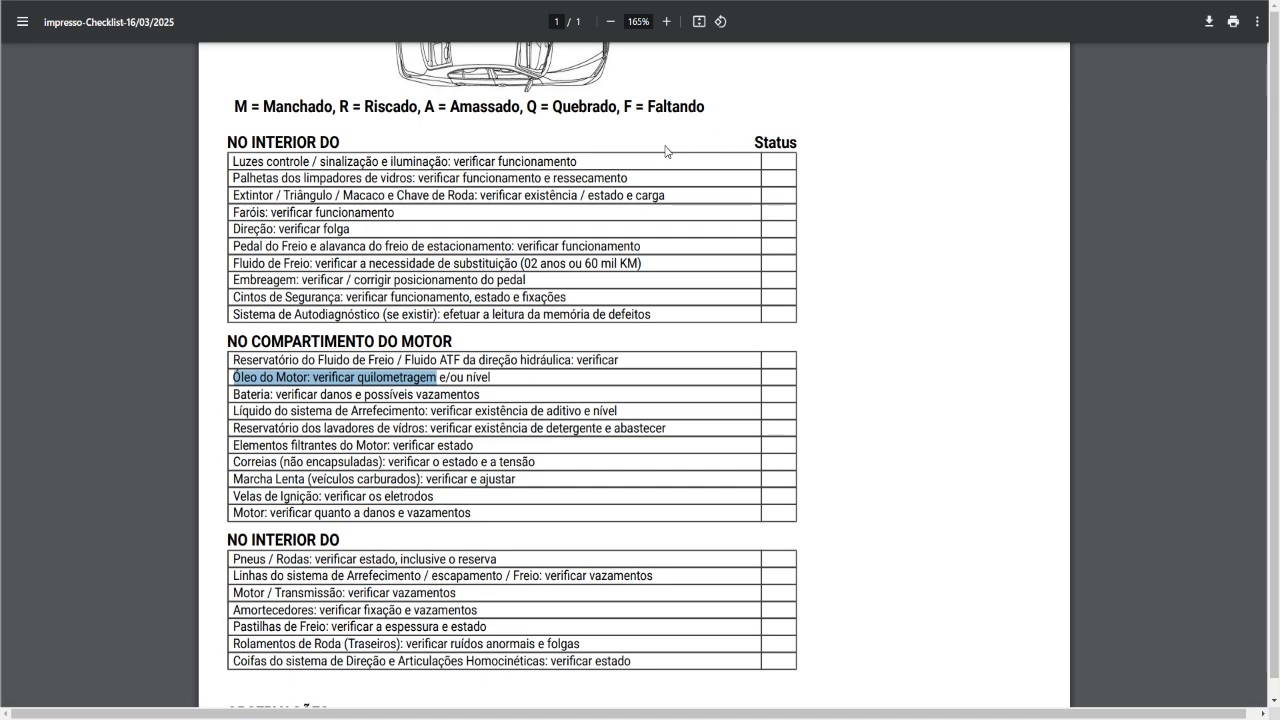
Step: Review the vehicle drawings on the printed car checklist, close it, and leave the sale's Checklist Personalizado
scroll(668, 150, "up", 3)
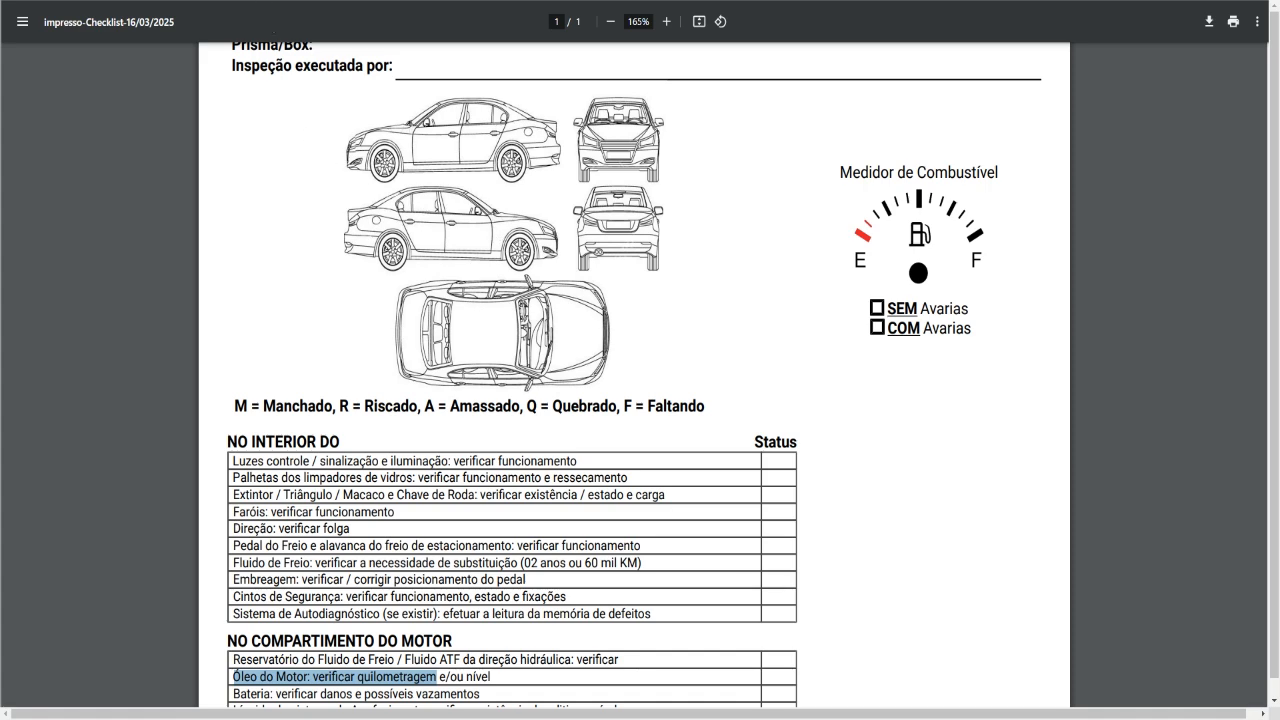
key("ctrl+w")
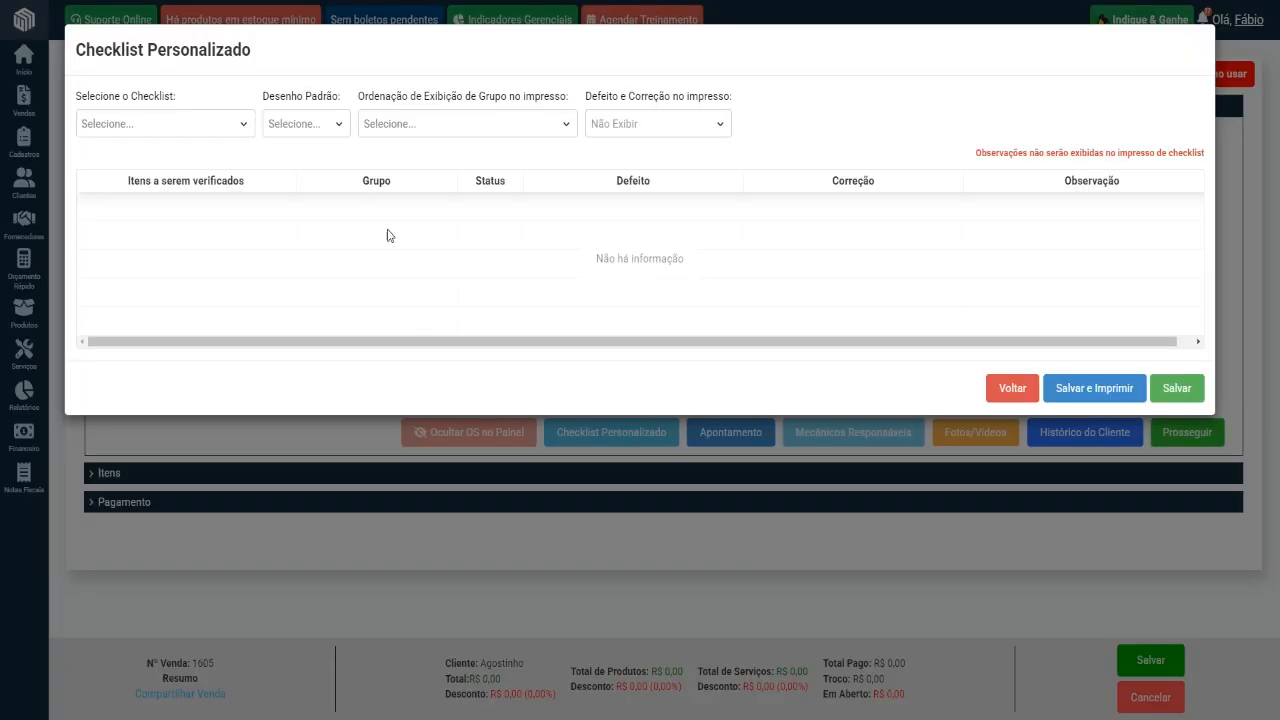
left_click(1008, 394)
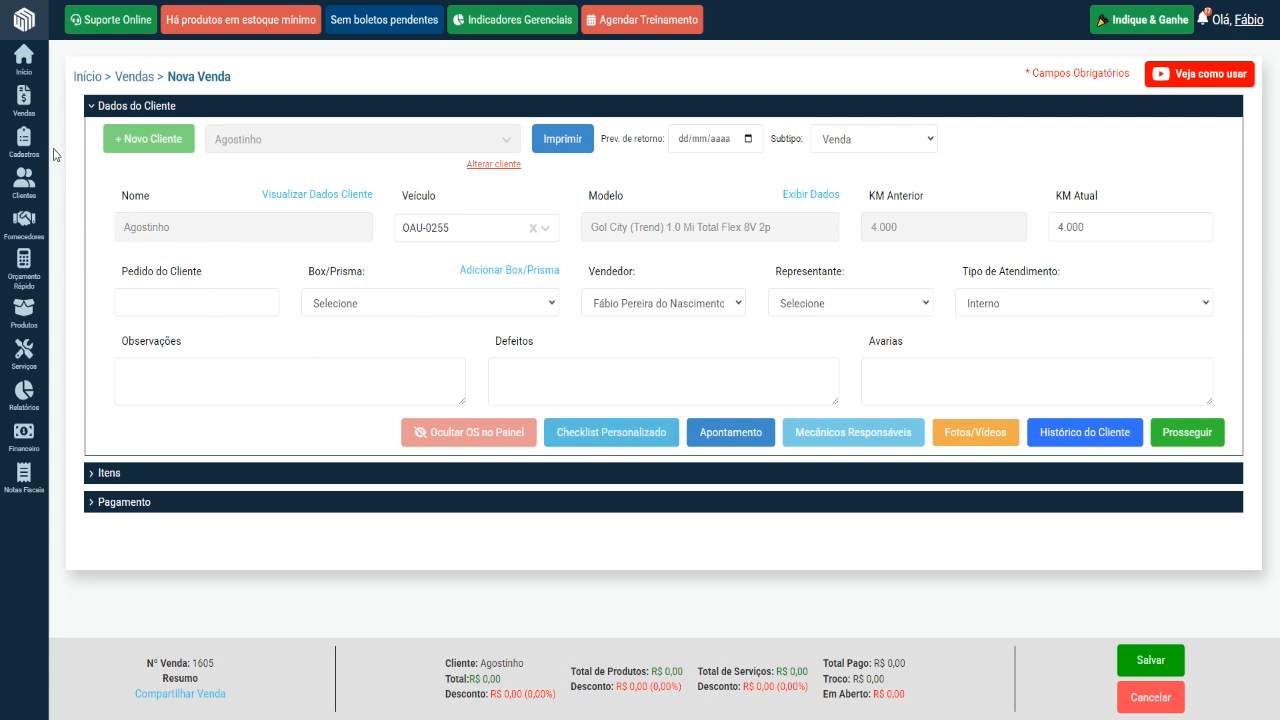
Step: Open the Defeitos records of the Checklist Personalizado registrations
mouse_move(30, 145)
mouse_move(92, 237)
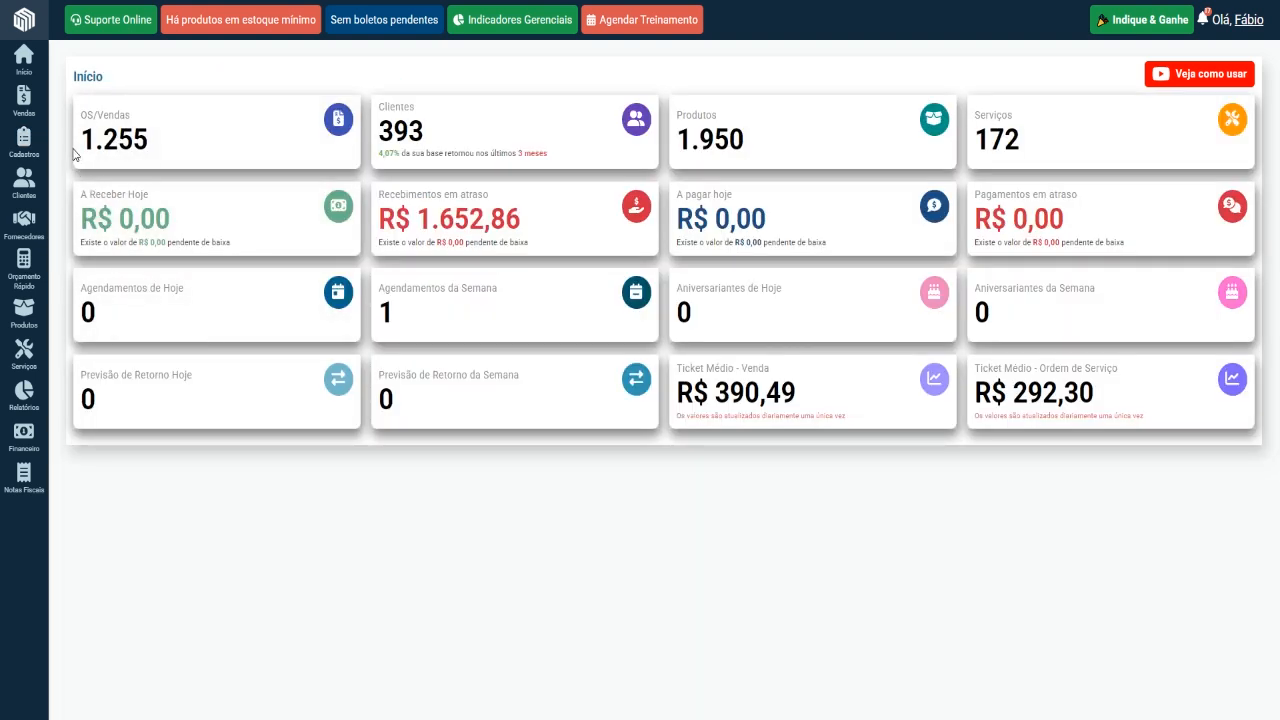
mouse_move(20, 147)
mouse_move(131, 240)
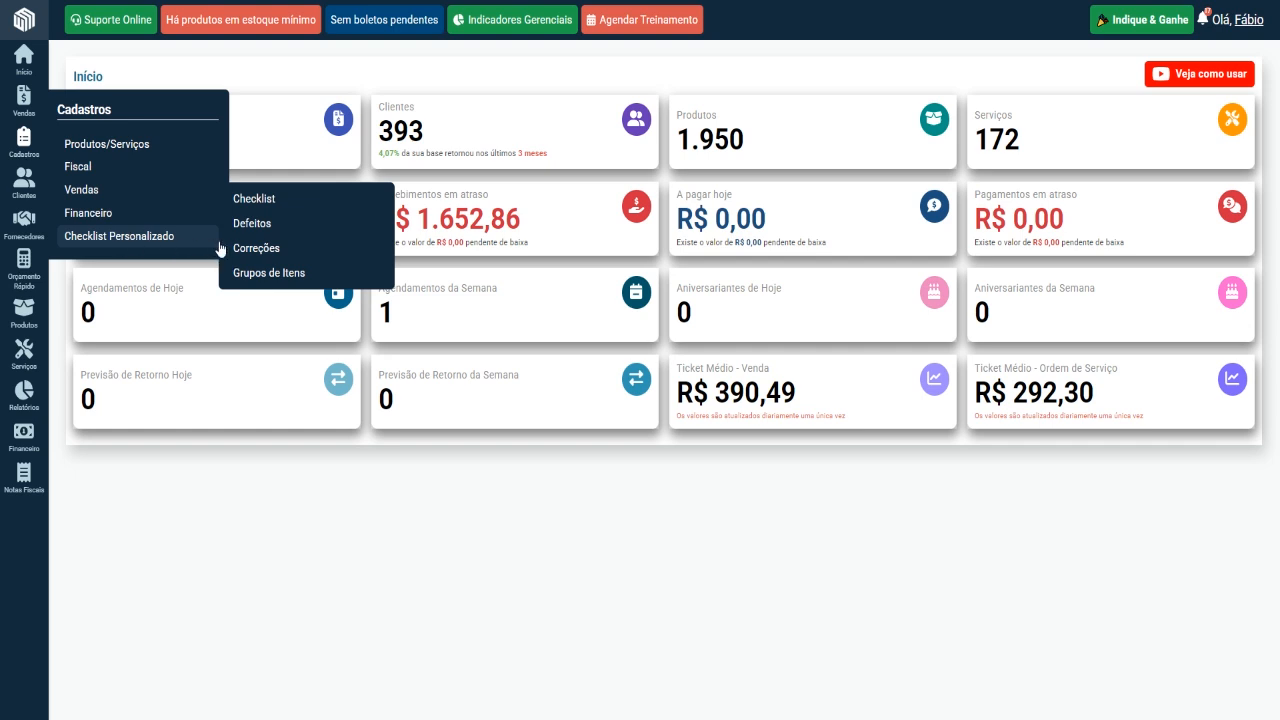
left_click(281, 215)
mouse_move(24, 142)
mouse_move(150, 236)
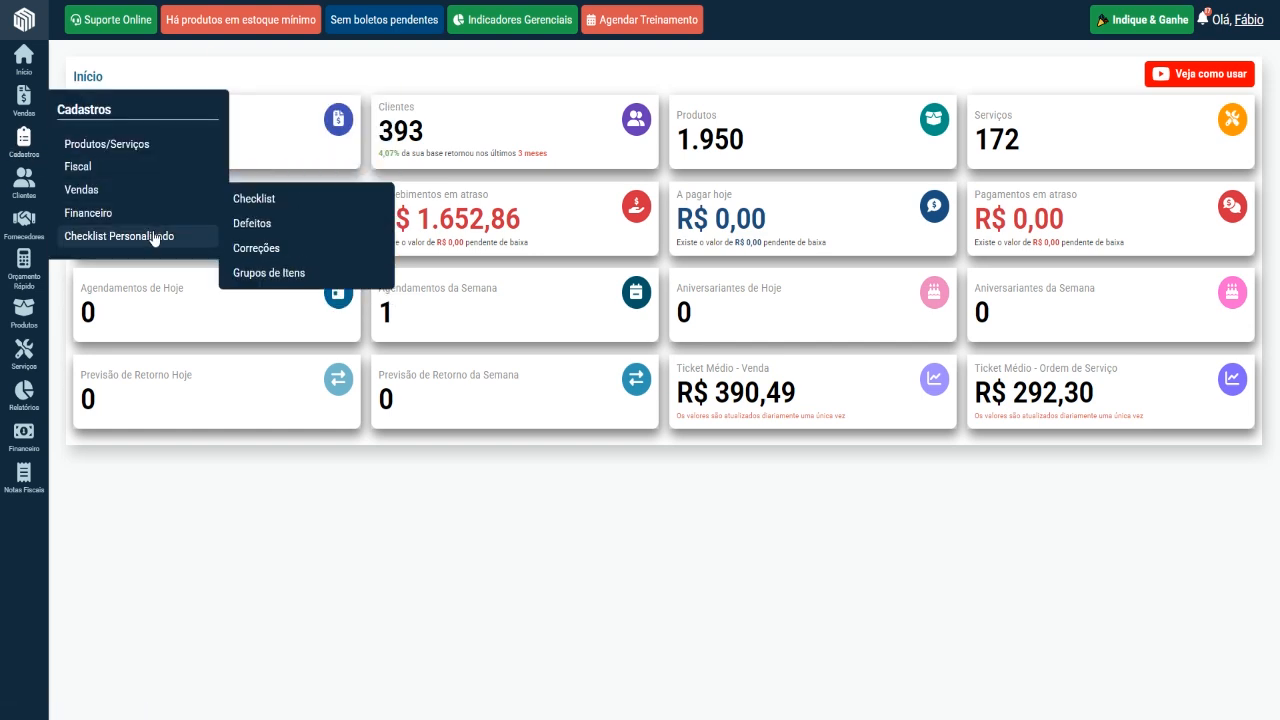
left_click(260, 223)
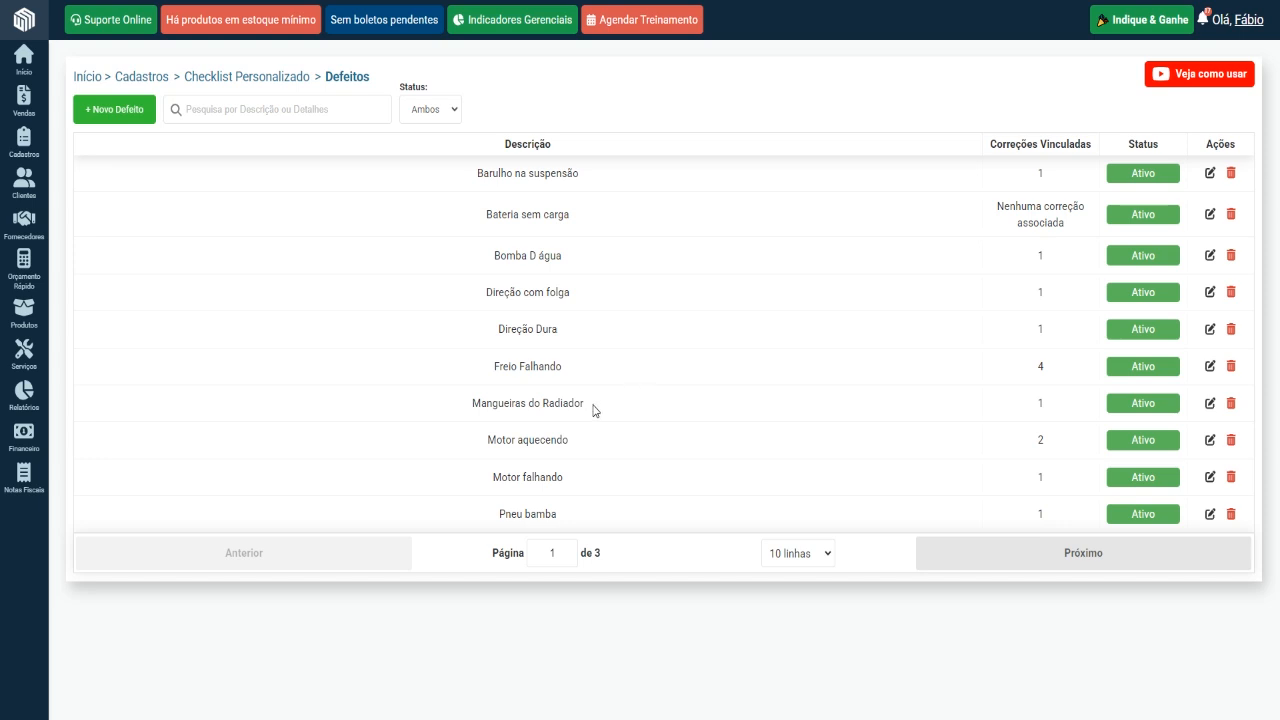
Step: Examine the registered defects across all pages, including radiator hoses, water pump and water leak, and return to the first page
left_click_drag(593, 410, 457, 403)
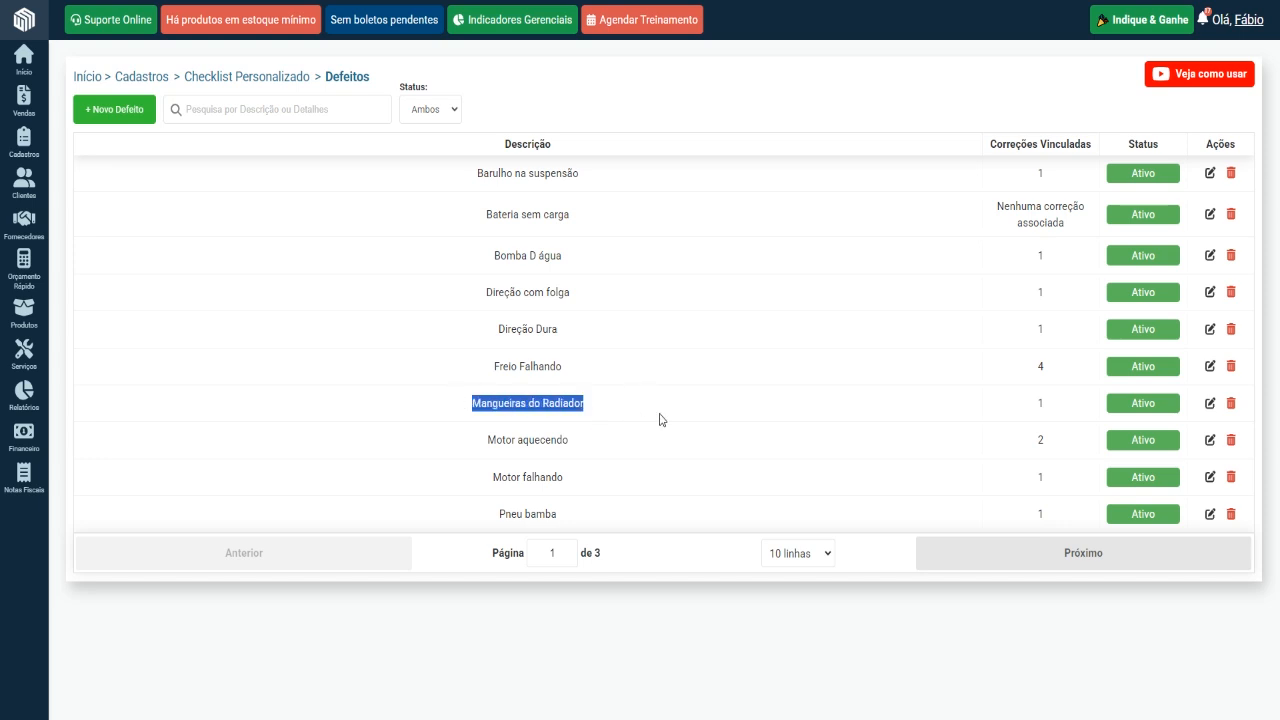
left_click(603, 438)
left_click_drag(603, 438, 477, 442)
left_click(615, 366)
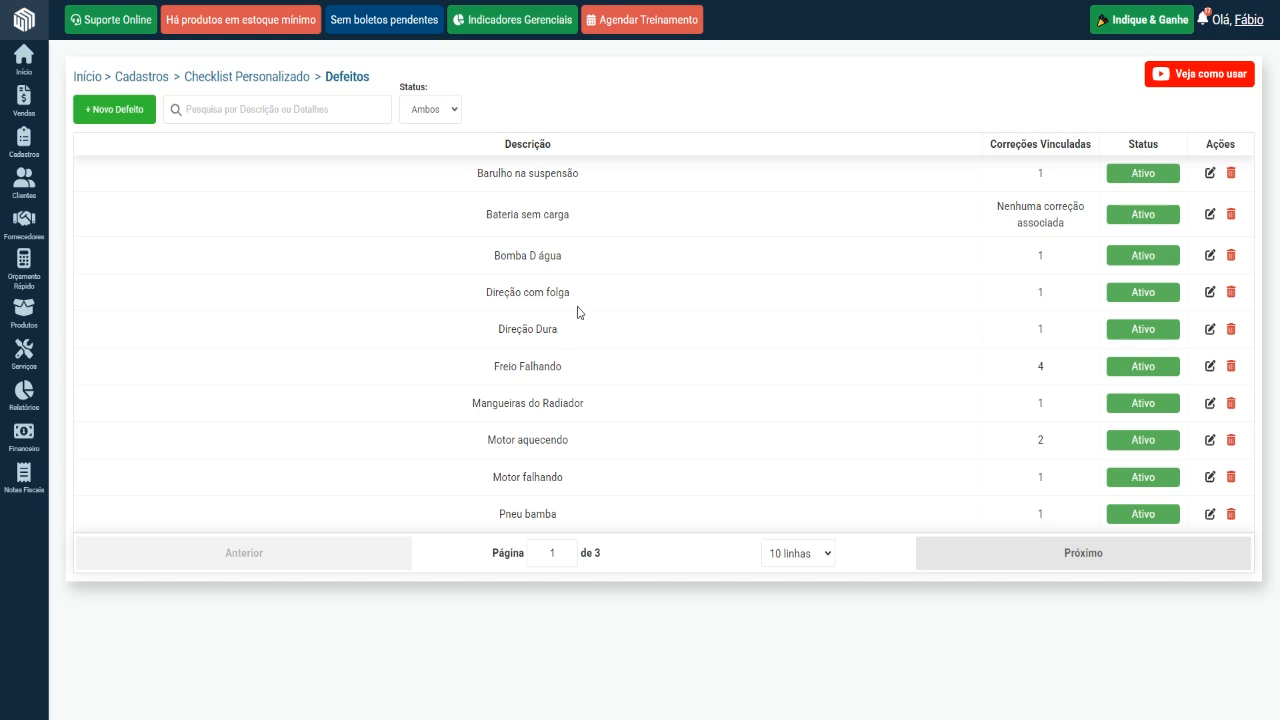
left_click_drag(582, 257, 484, 279)
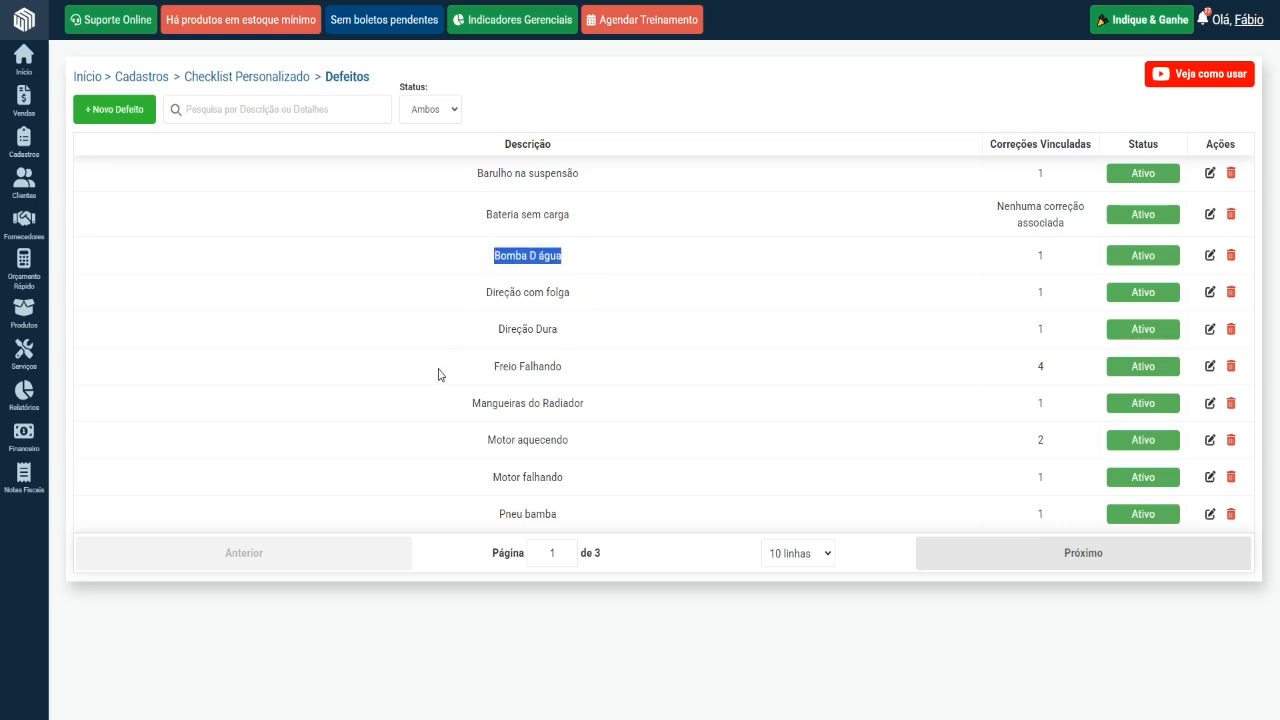
left_click(967, 558)
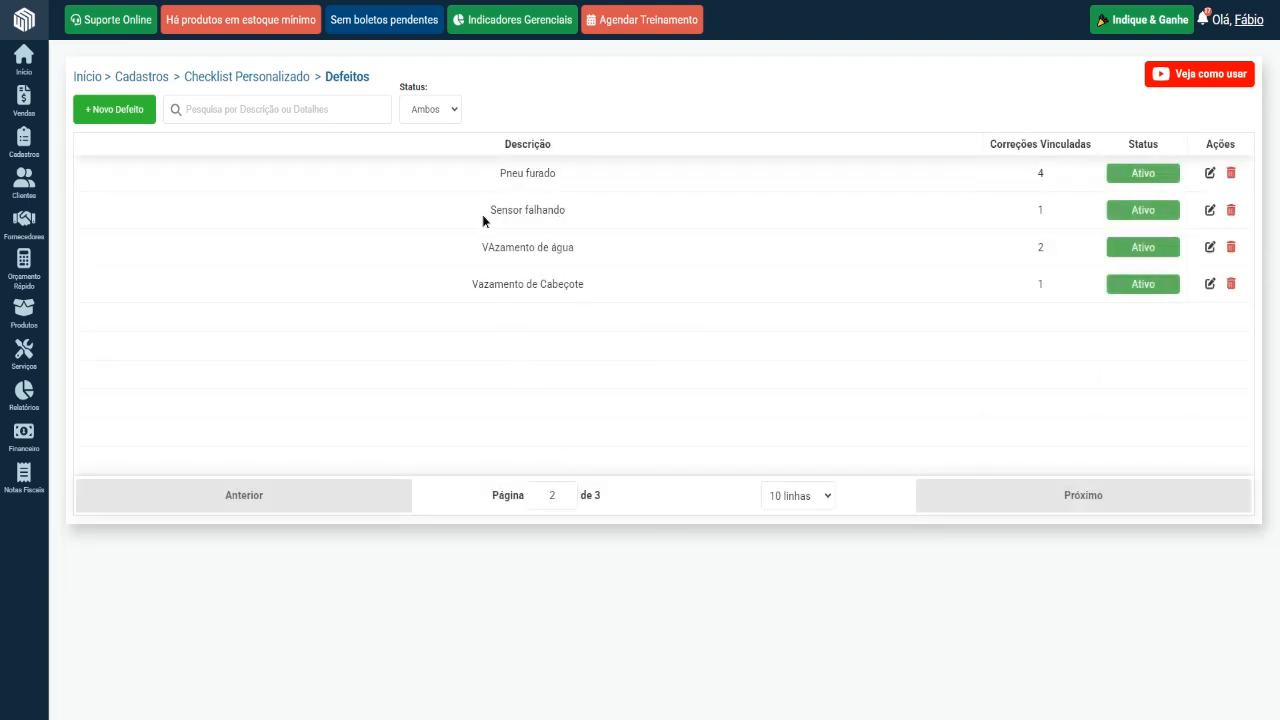
triple_click(505, 247)
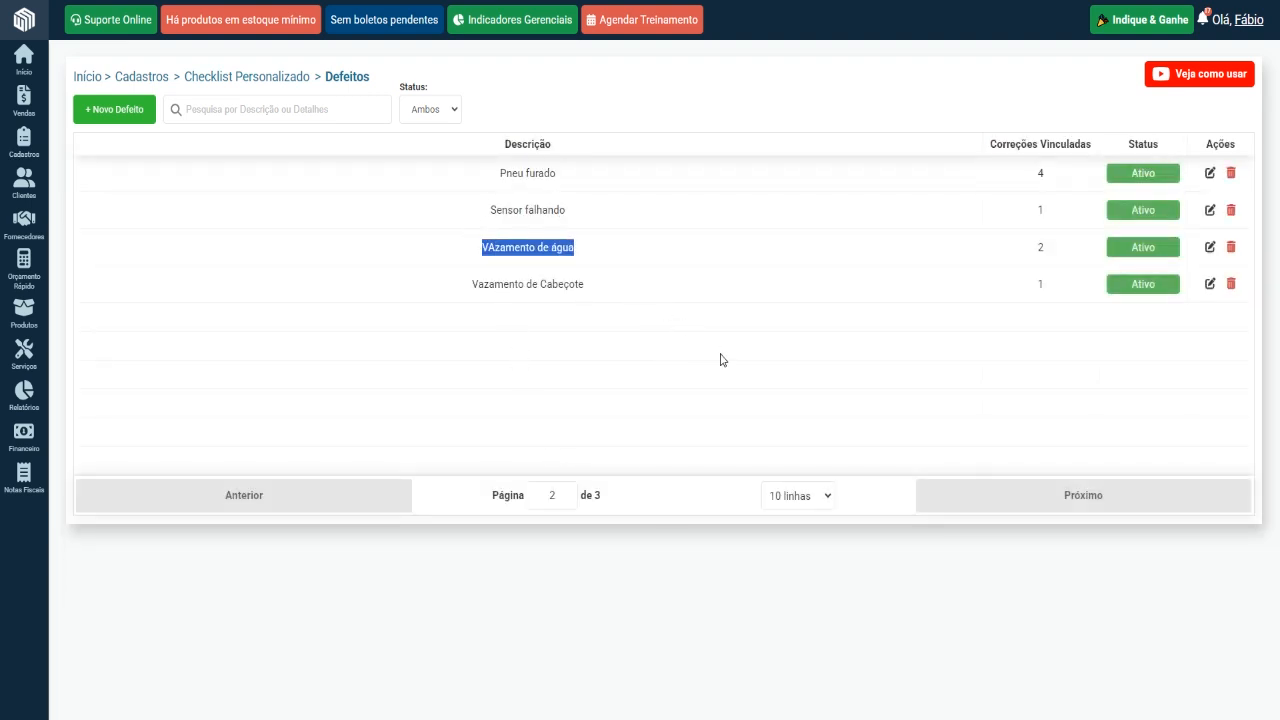
left_click(985, 498)
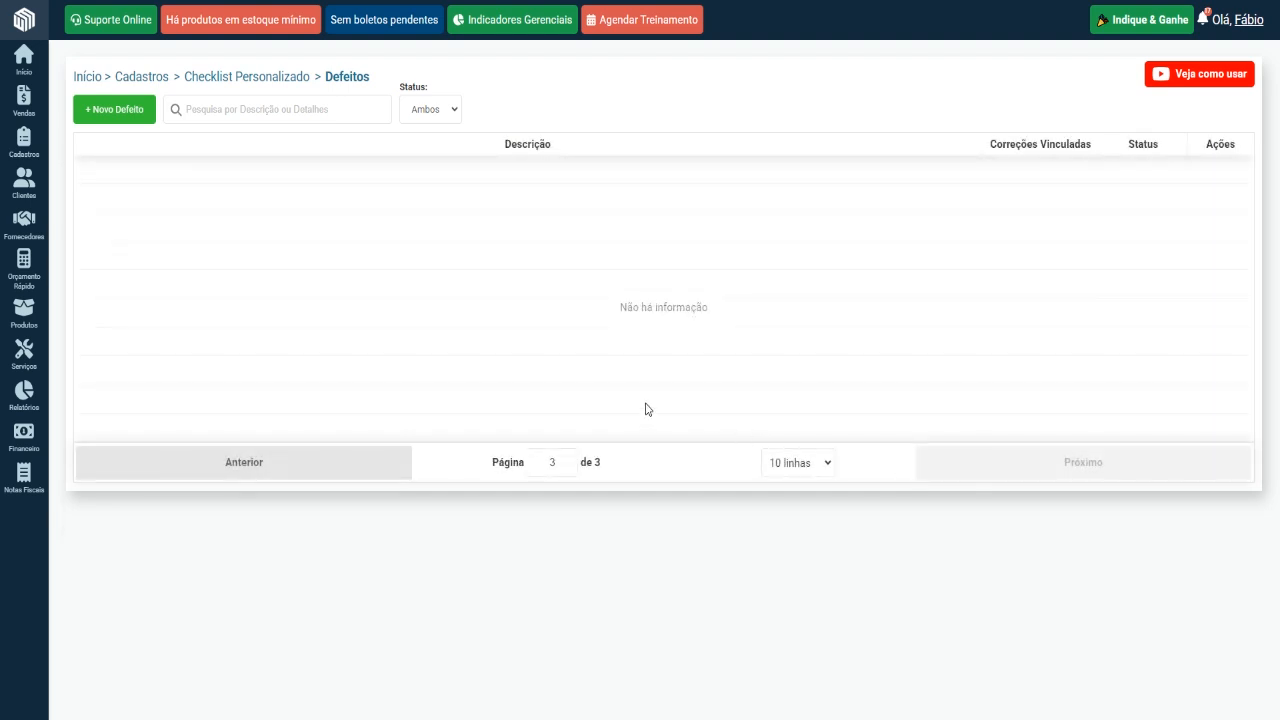
left_click(339, 454)
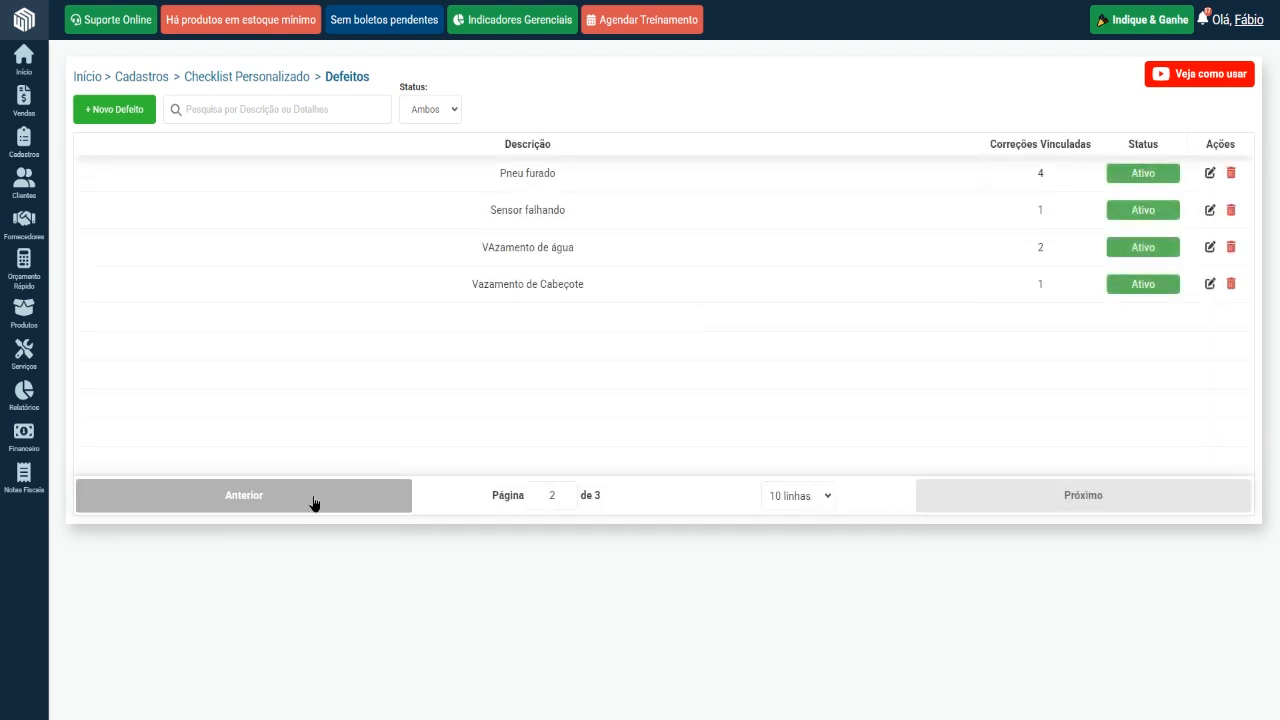
left_click(314, 500)
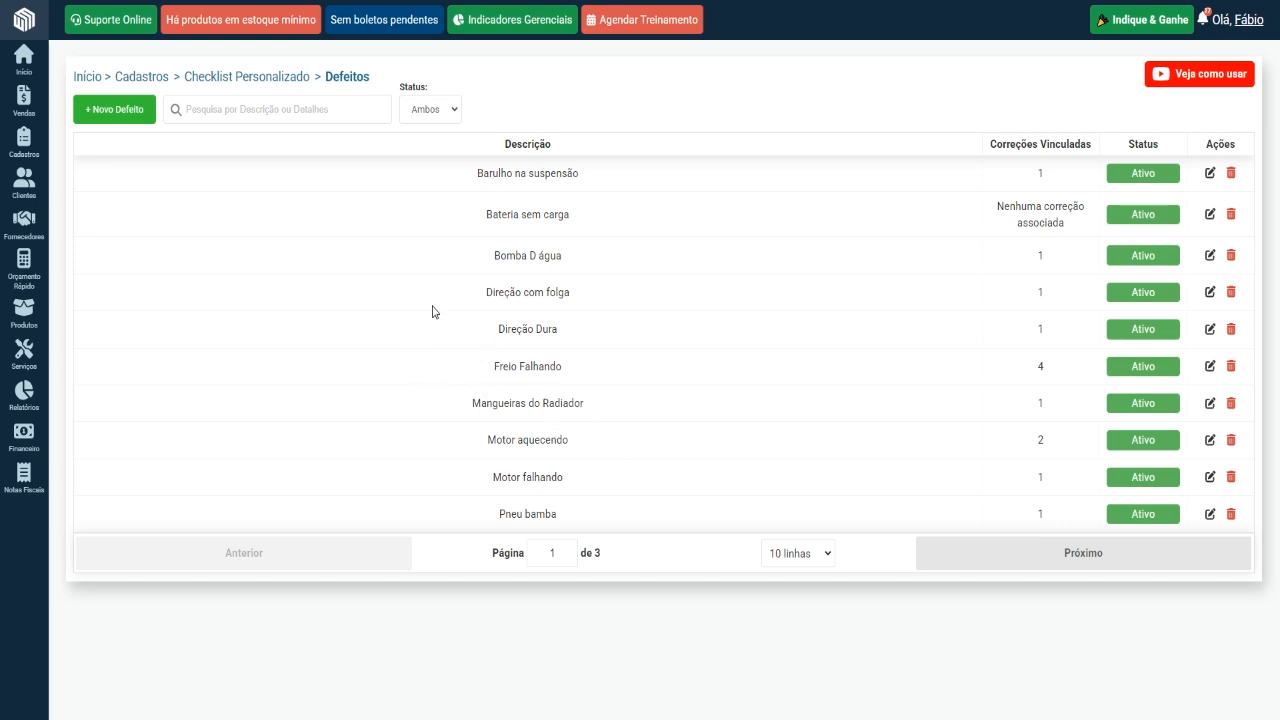
left_click(966, 556)
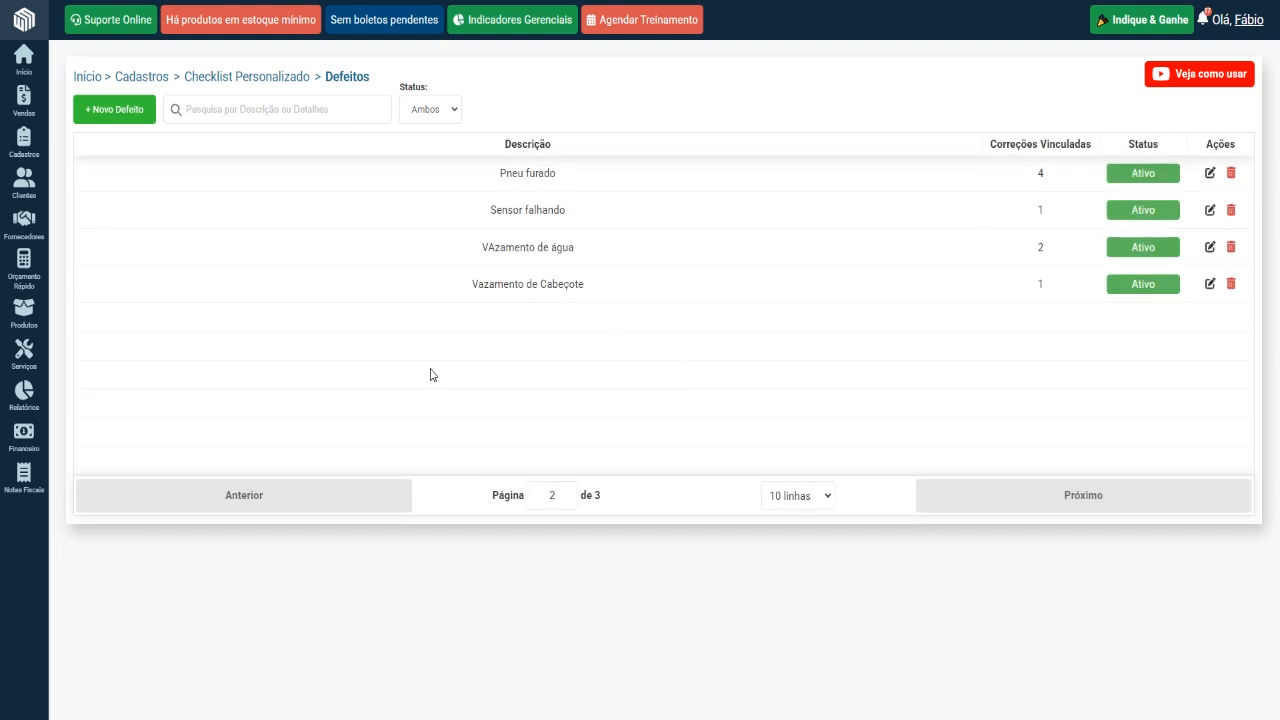
left_click(342, 495)
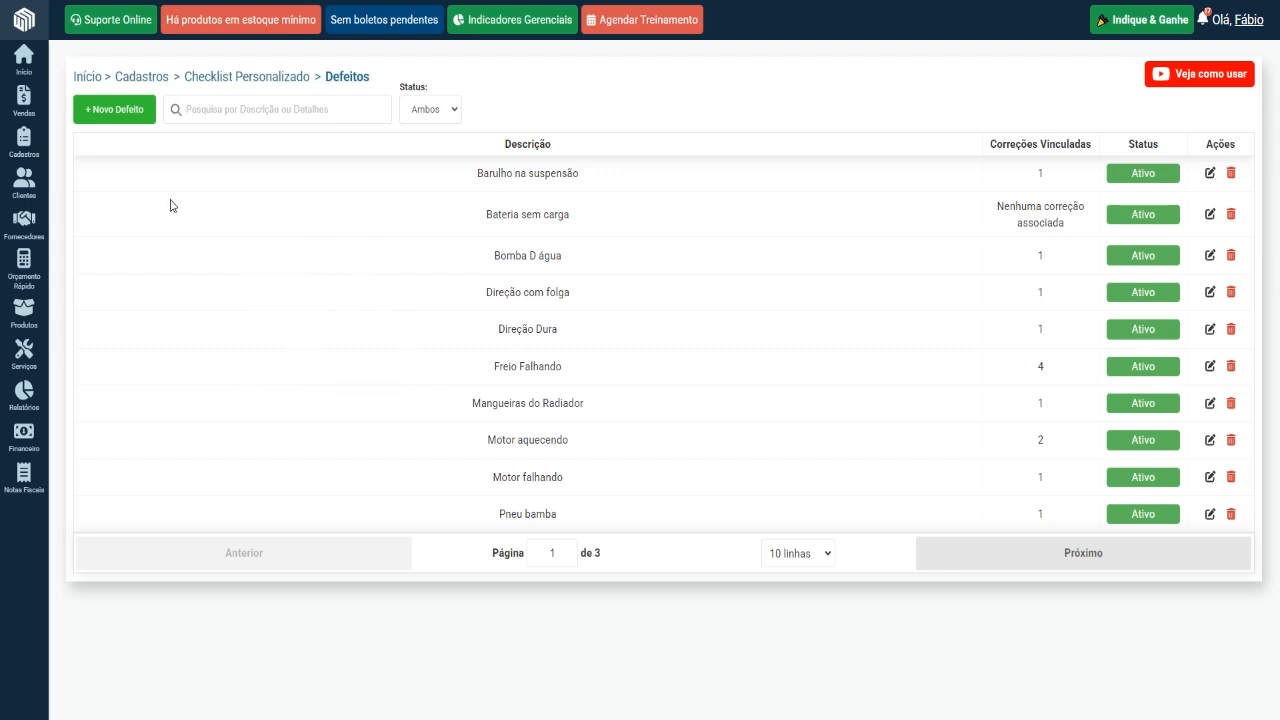
Step: Create a new defect described as "Radiador com Ferrugem" with the details "Precisa trocar aditivos anticongelante do radiador"
left_click(117, 115)
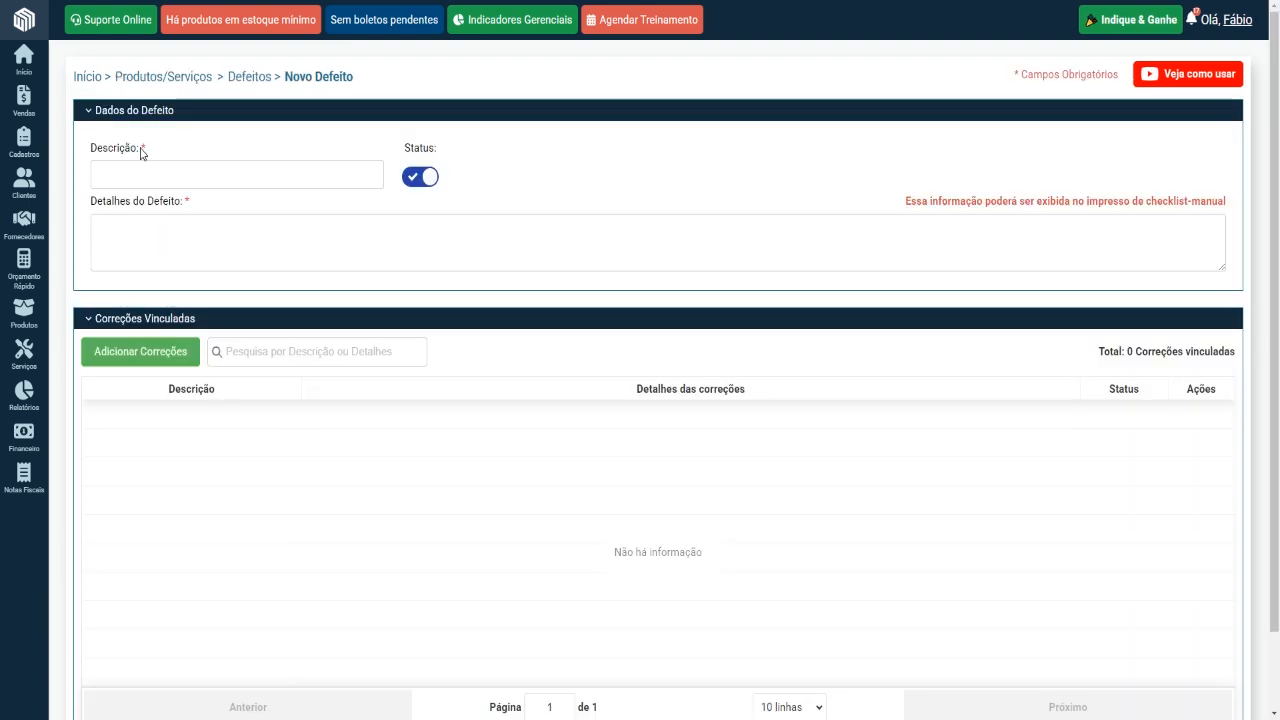
left_click(219, 173)
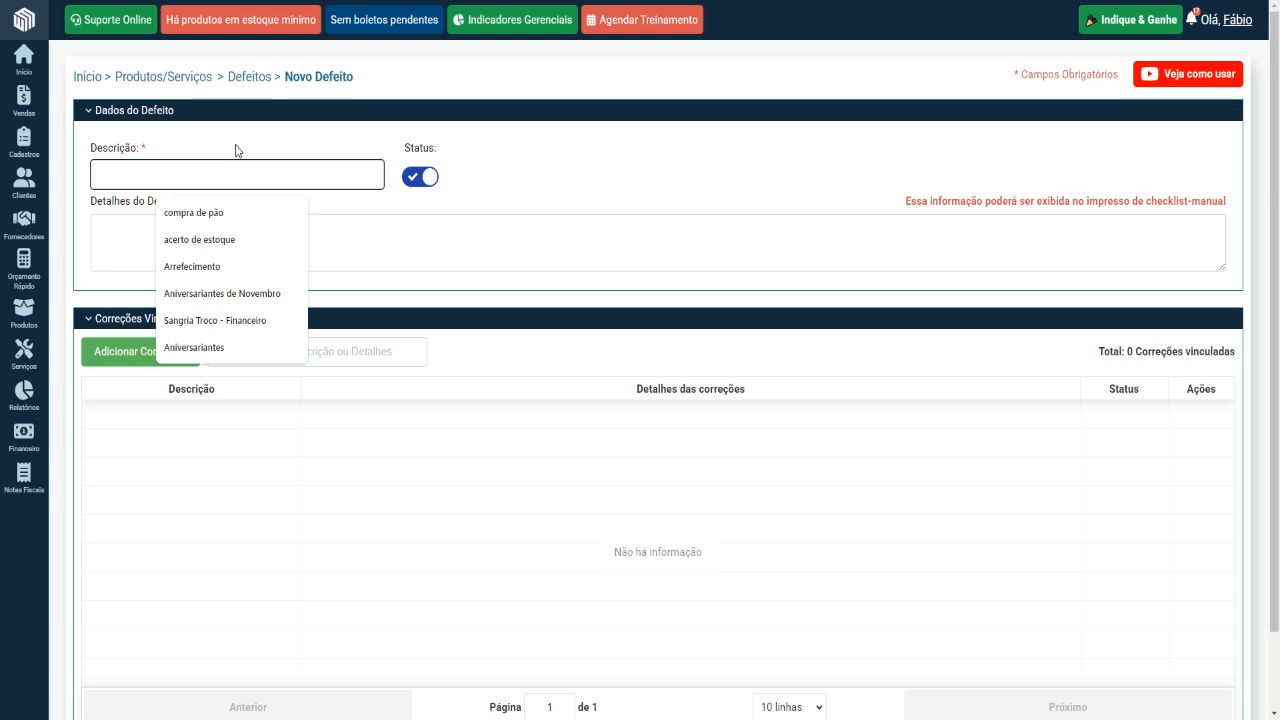
type("Radiador")
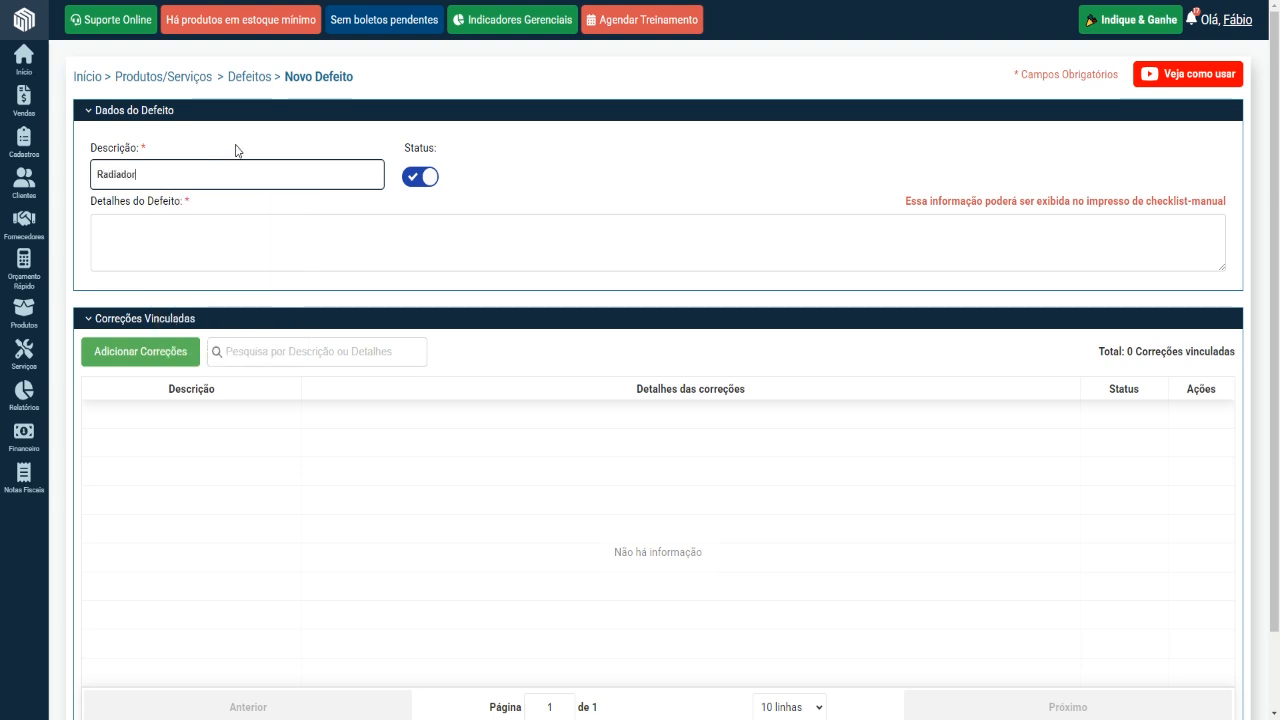
type(" com Ferrugem")
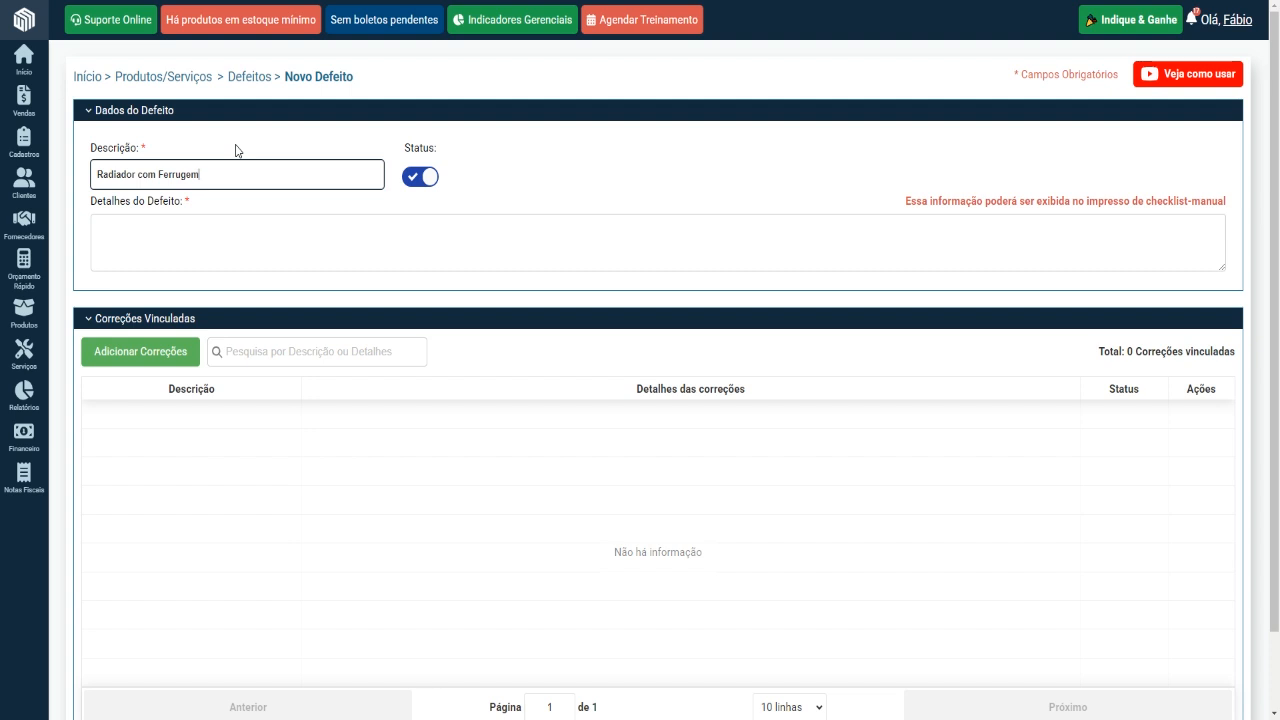
left_click(195, 239)
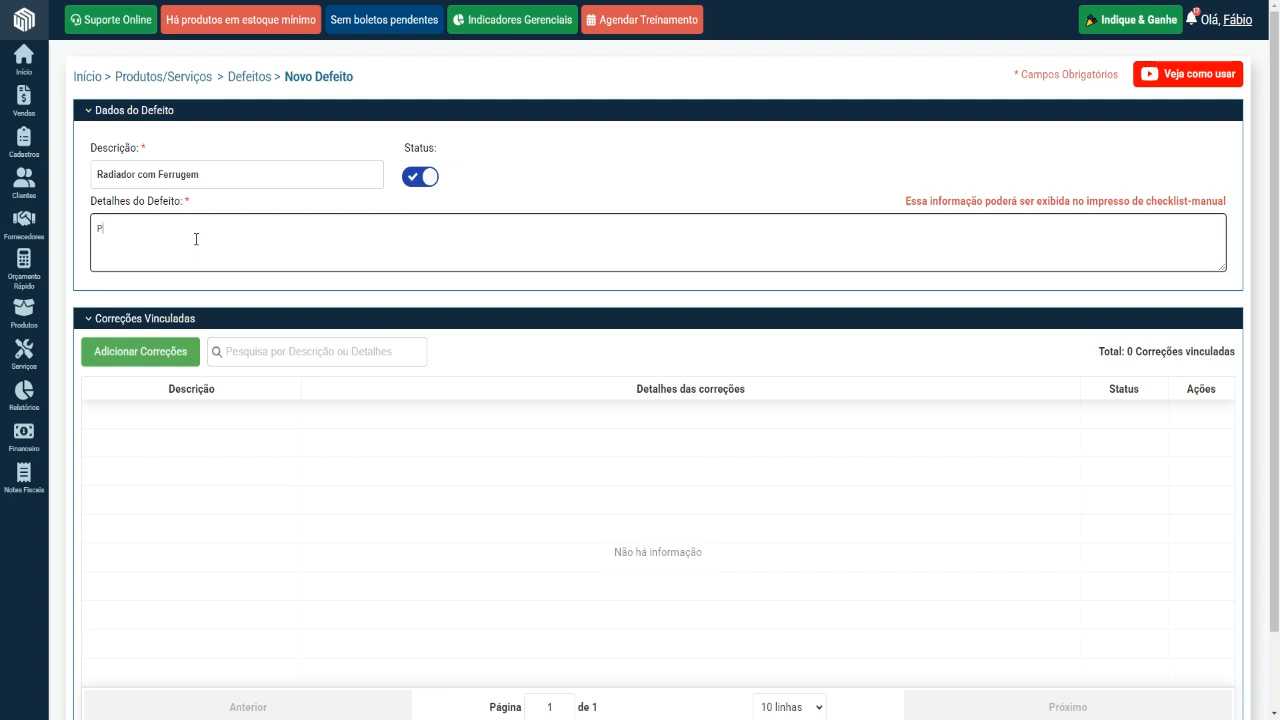
type("Precisa trocar aditivos anticongelante do radiador")
Step: Replace "anticongelante" in the defect details with the suggested spelling "anticoagulante" and undo the replacement
right_click(205, 233)
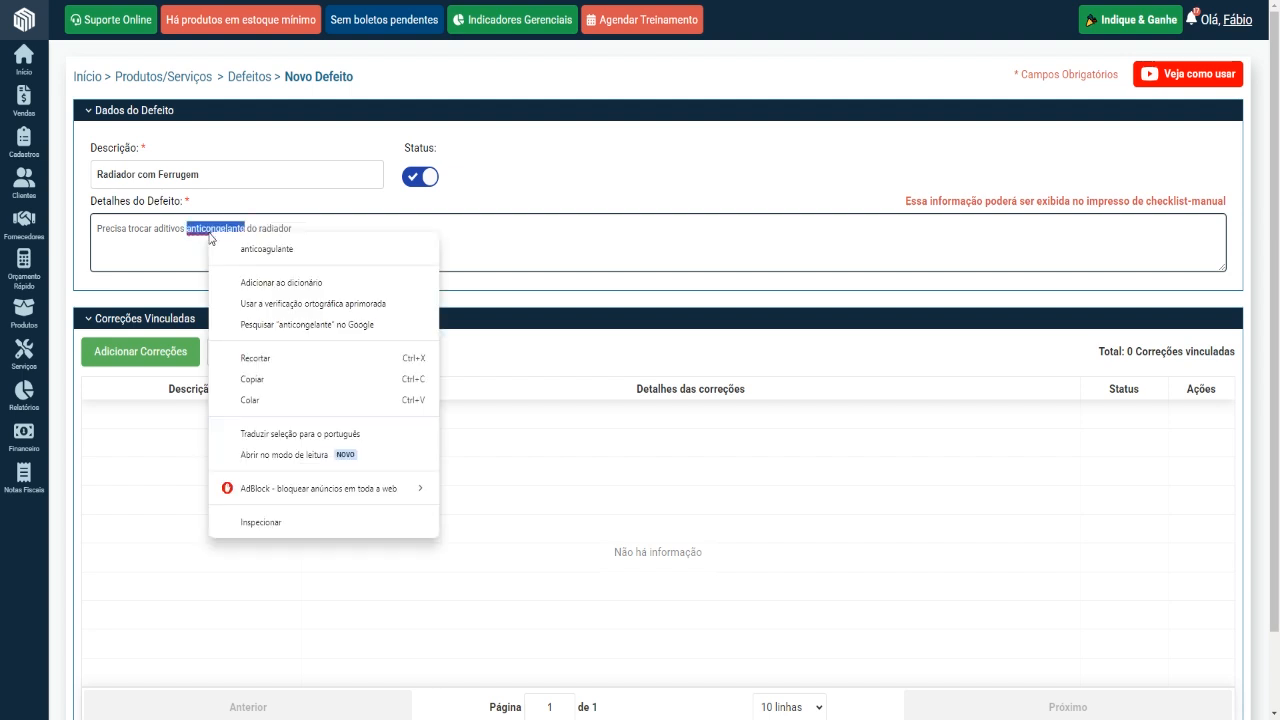
left_click(241, 247)
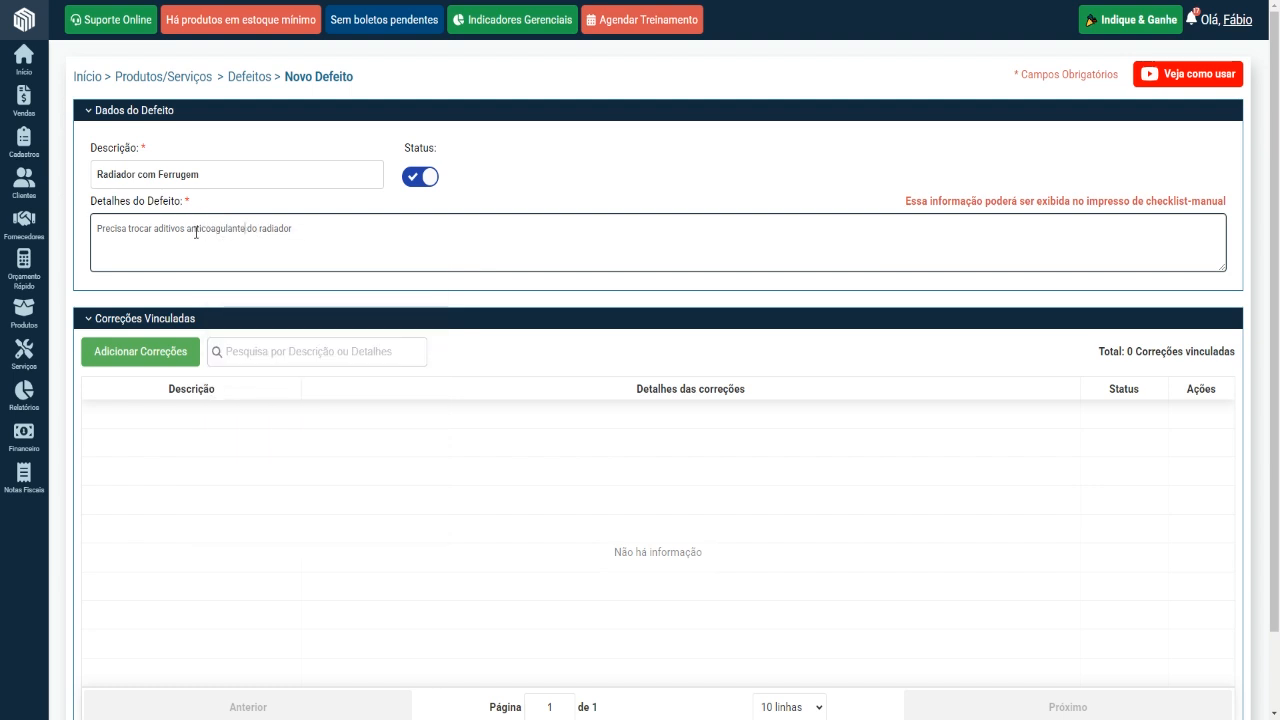
left_click_drag(187, 228, 246, 229)
key("ctrl+z")
left_click_drag(94, 229, 308, 229)
left_click(328, 234)
mouse_move(24, 145)
mouse_move(104, 188)
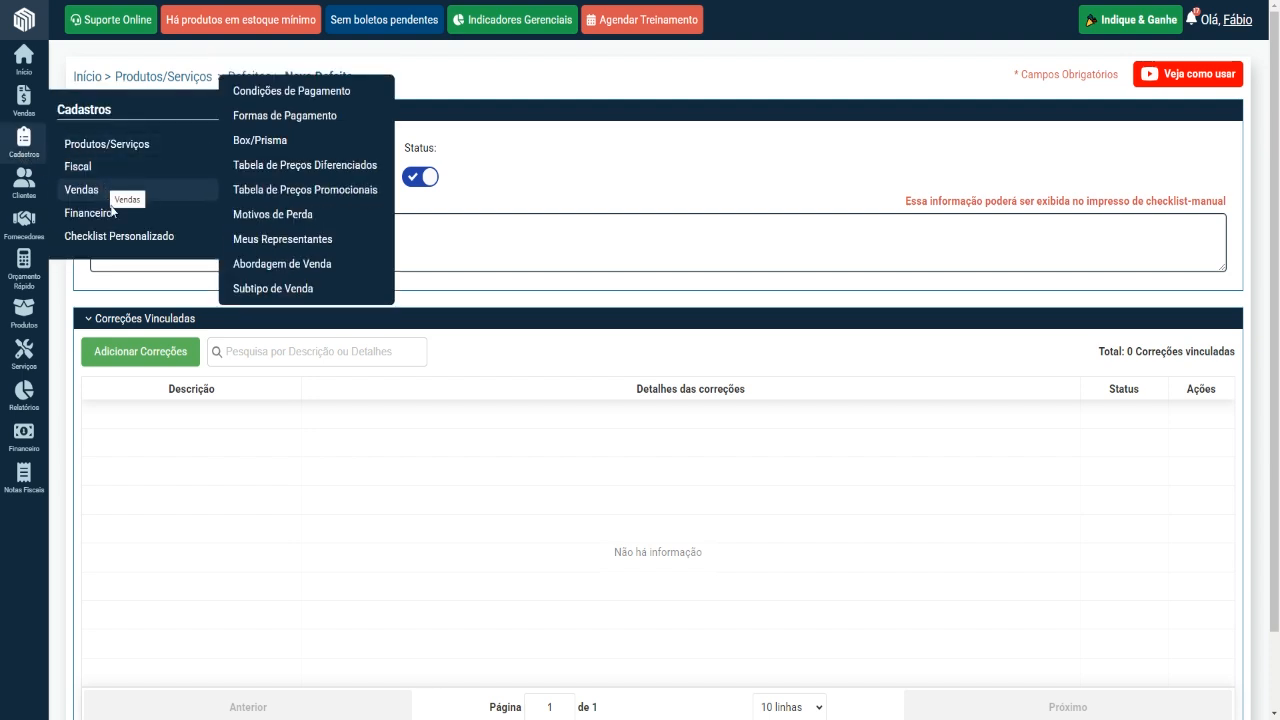
mouse_move(143, 237)
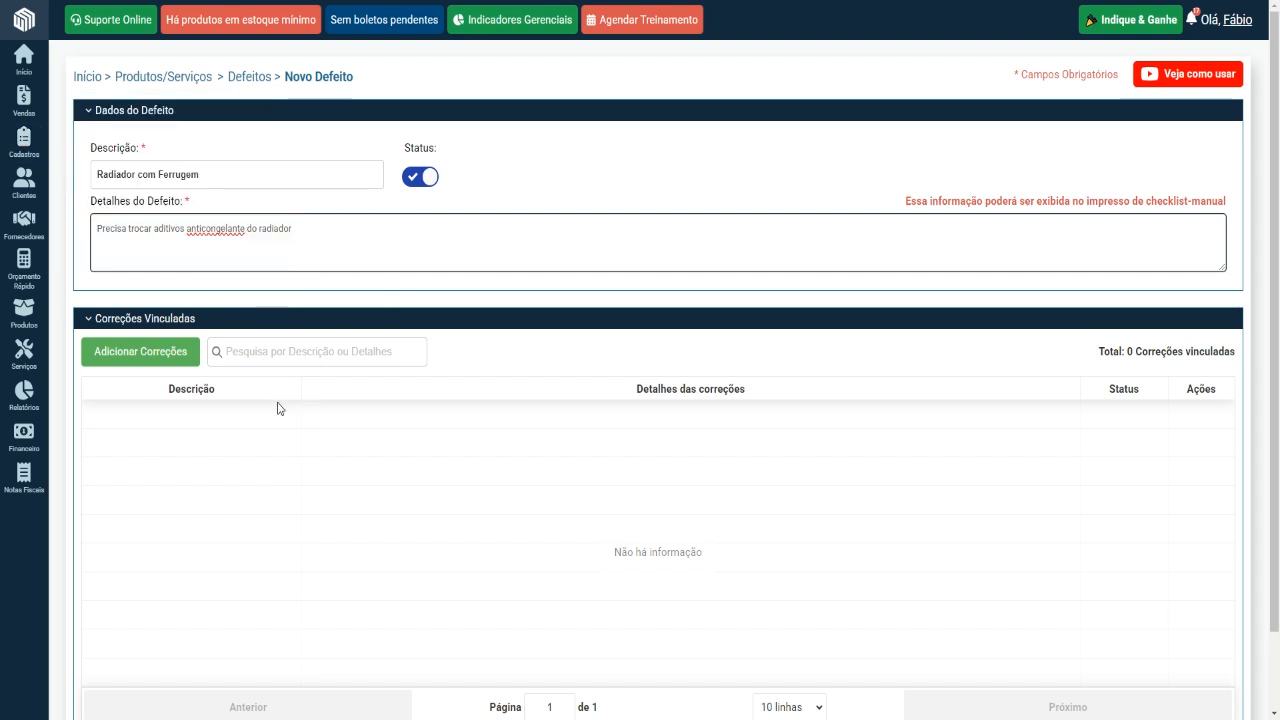
Step: Look through the existing corrections that can be linked to the defect and close the list without selecting any
scroll(251, 329, "down", 1)
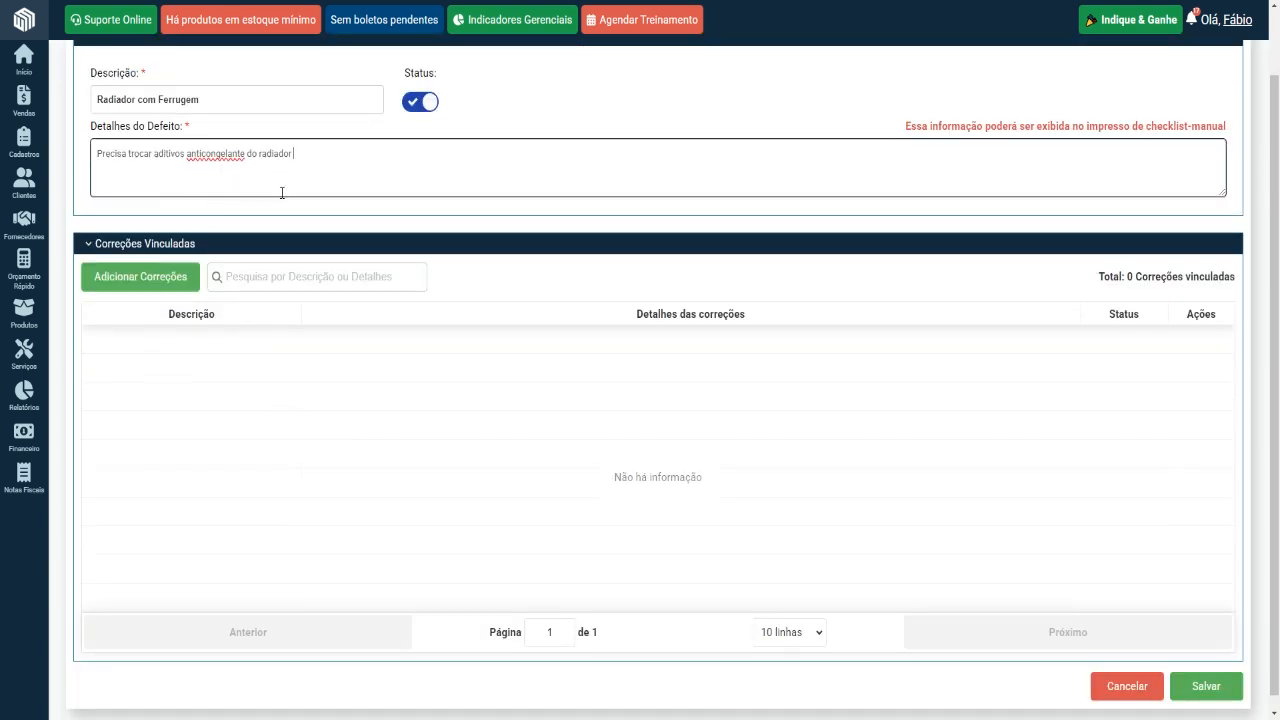
left_click(139, 289)
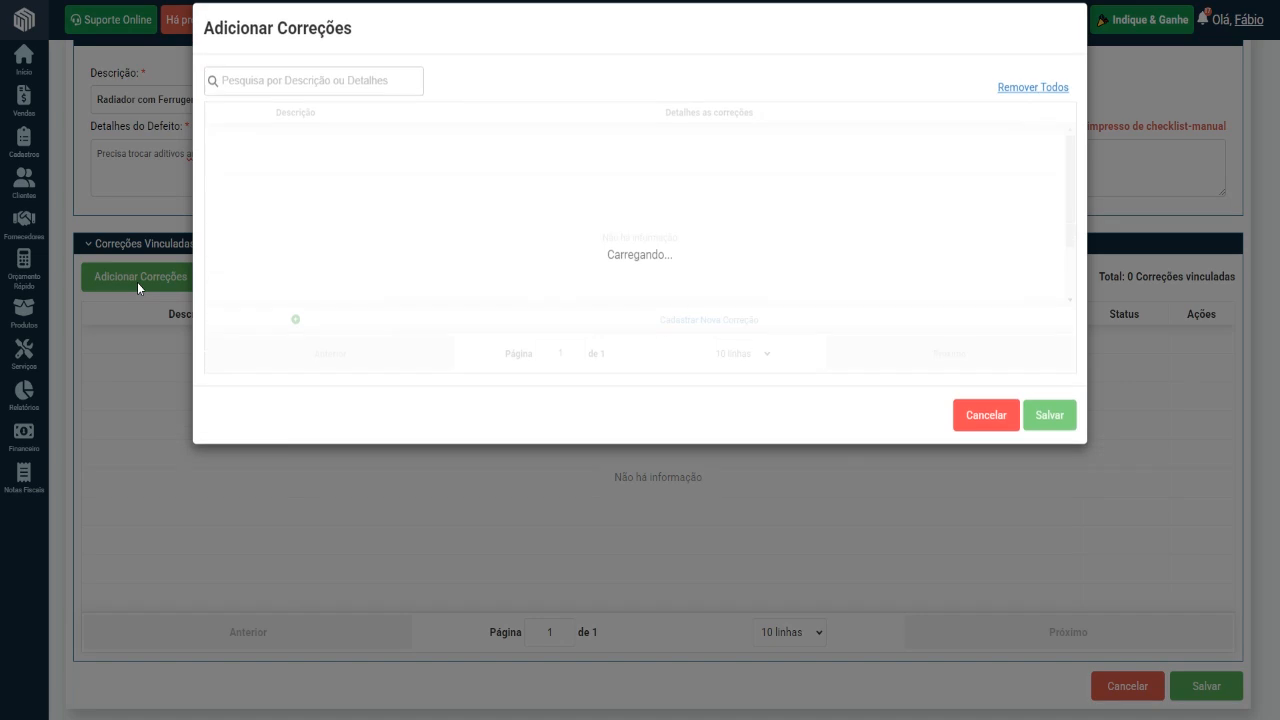
left_click(288, 87)
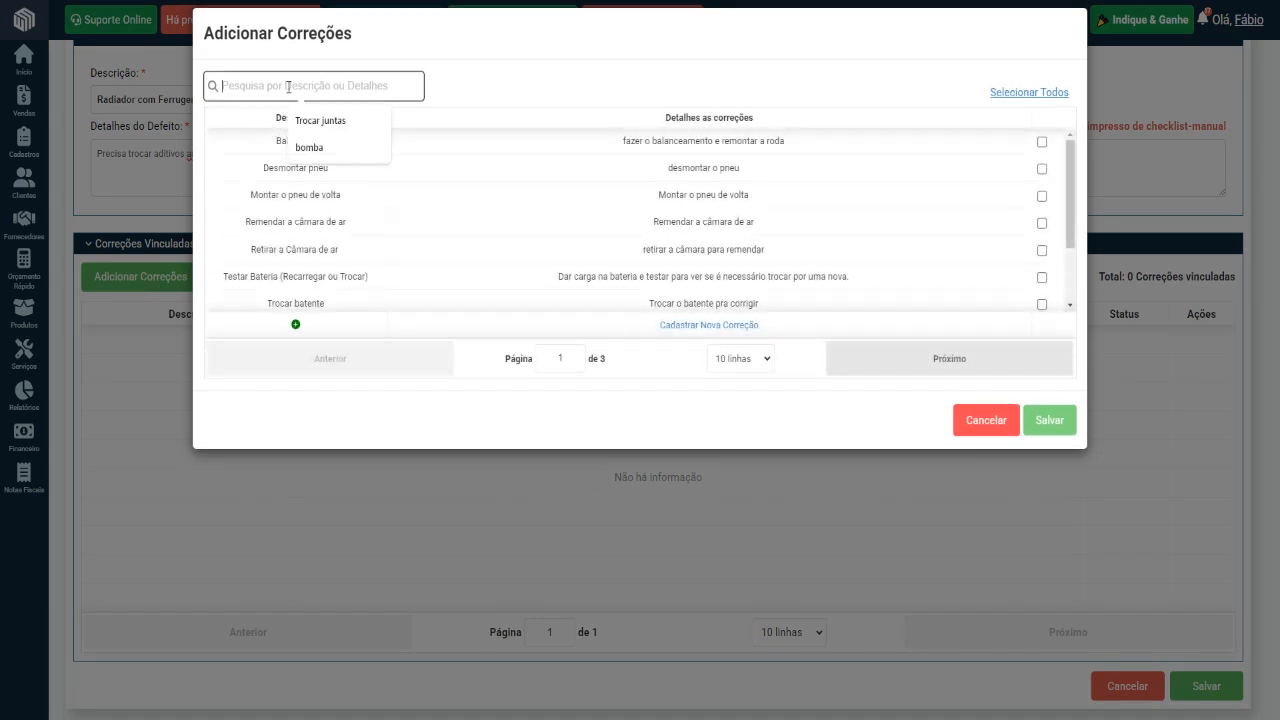
key("Escape")
left_click(481, 185)
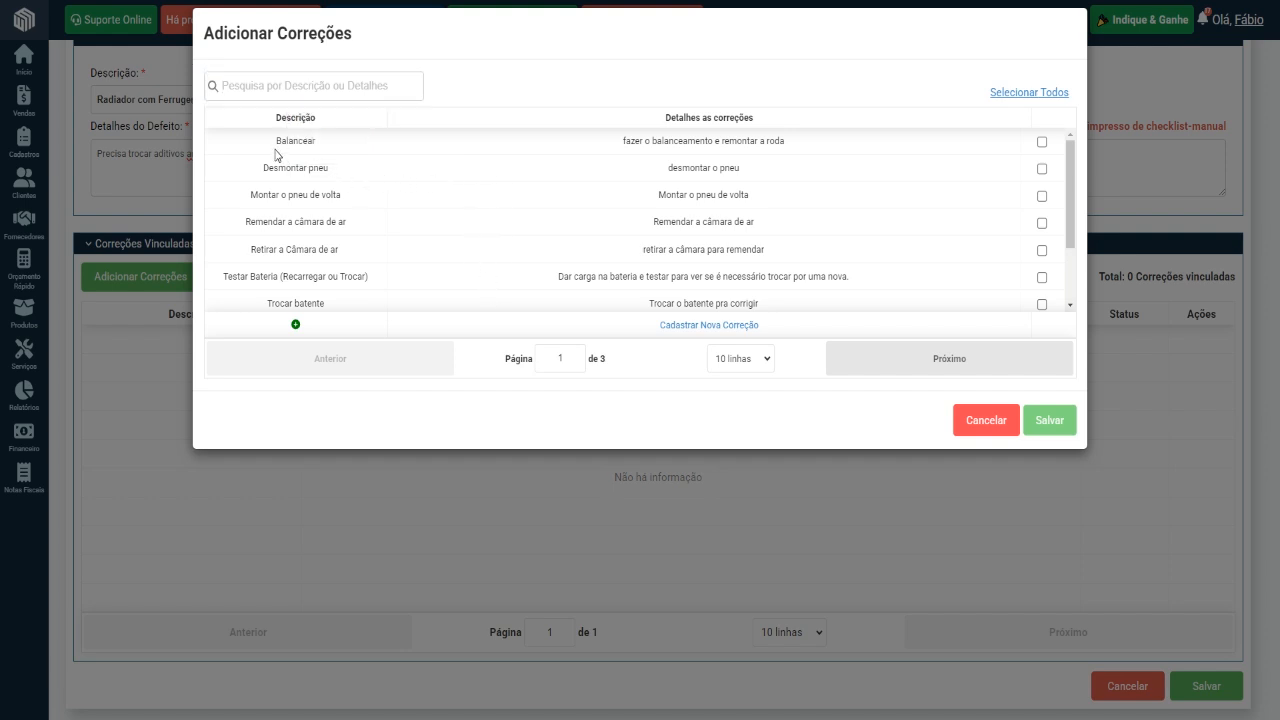
scroll(300, 245, "down", 2)
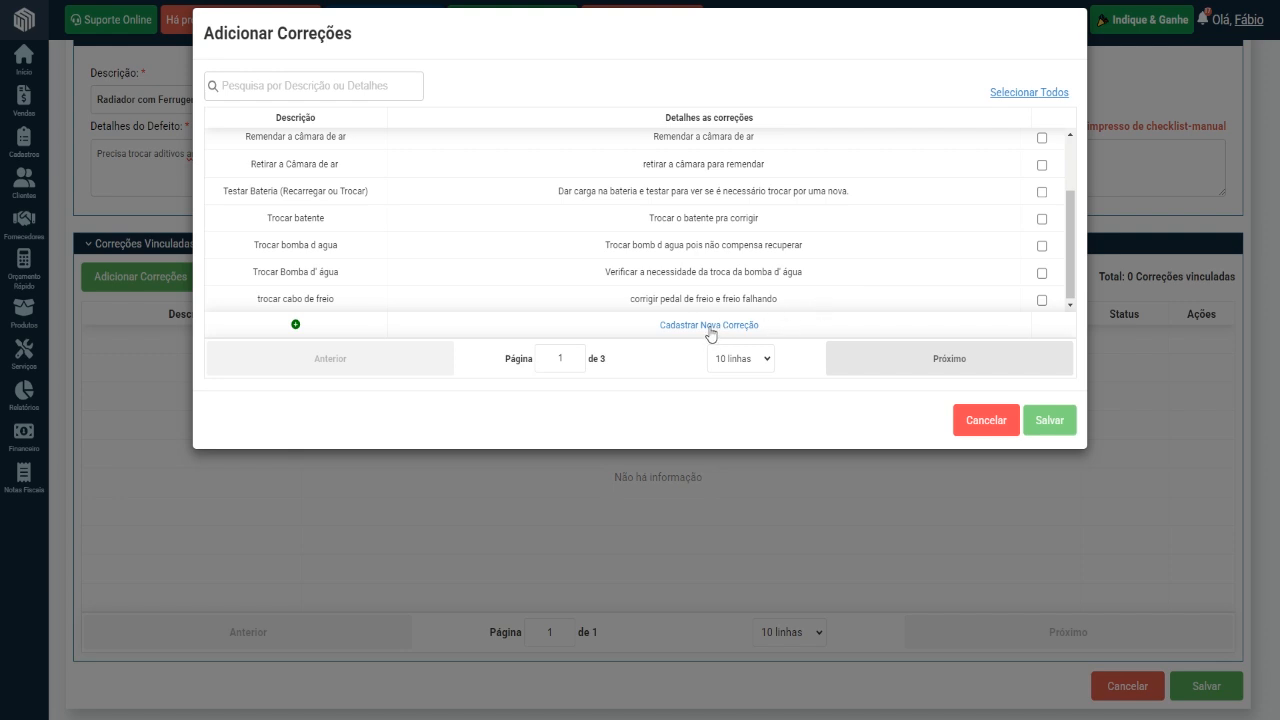
left_click(992, 430)
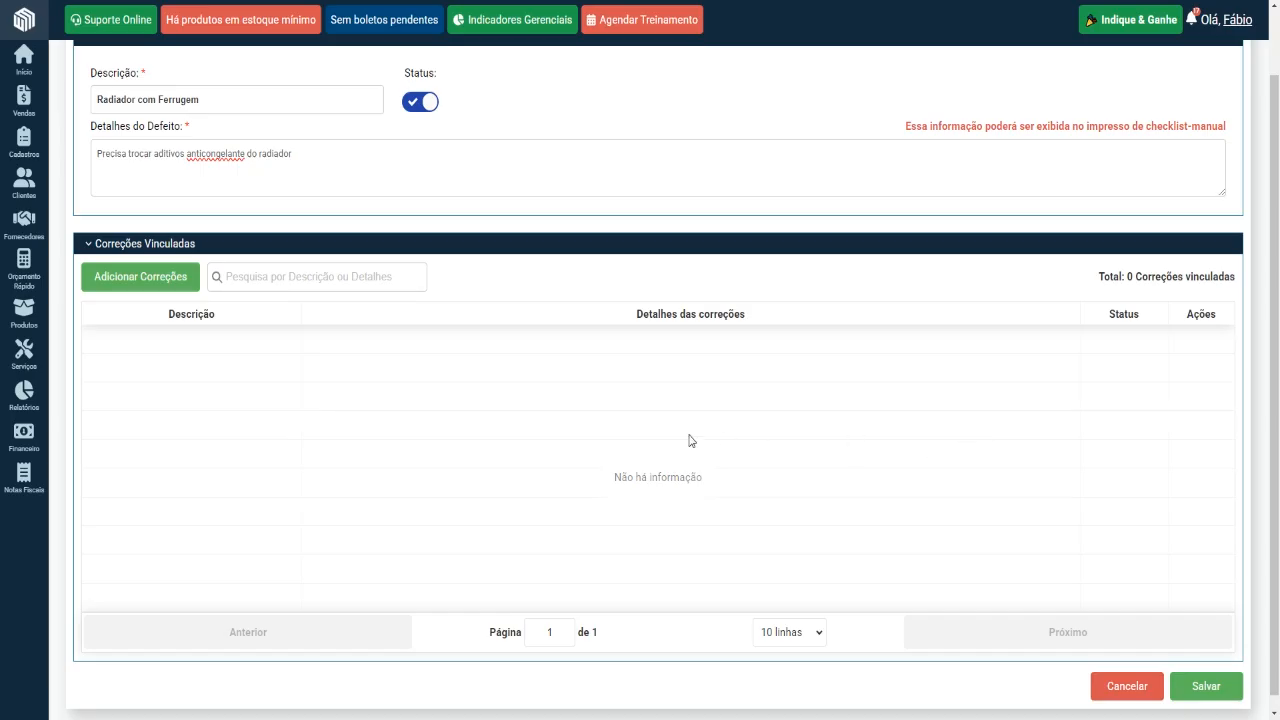
Step: Start registering a new correction from the defect's corrections list and describe it as "Sangria e Troca do Aditivo do Radiador"
left_click(126, 280)
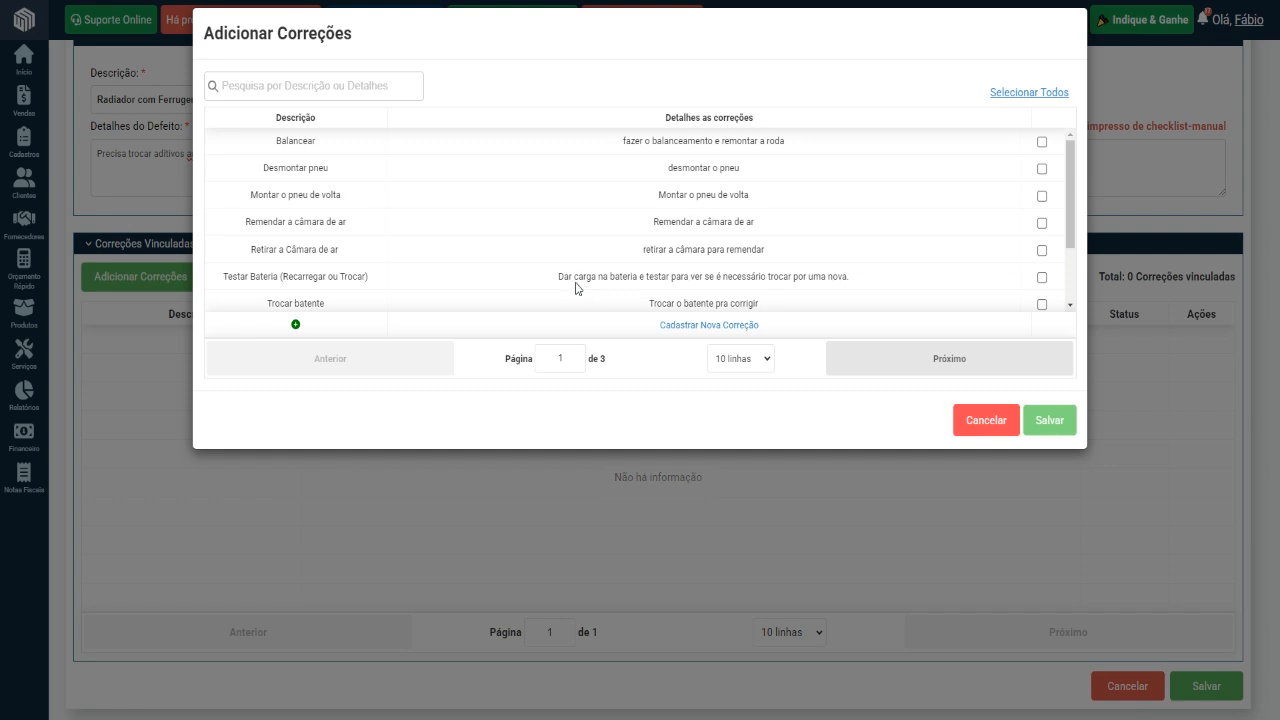
left_click(719, 328)
left_click(370, 165)
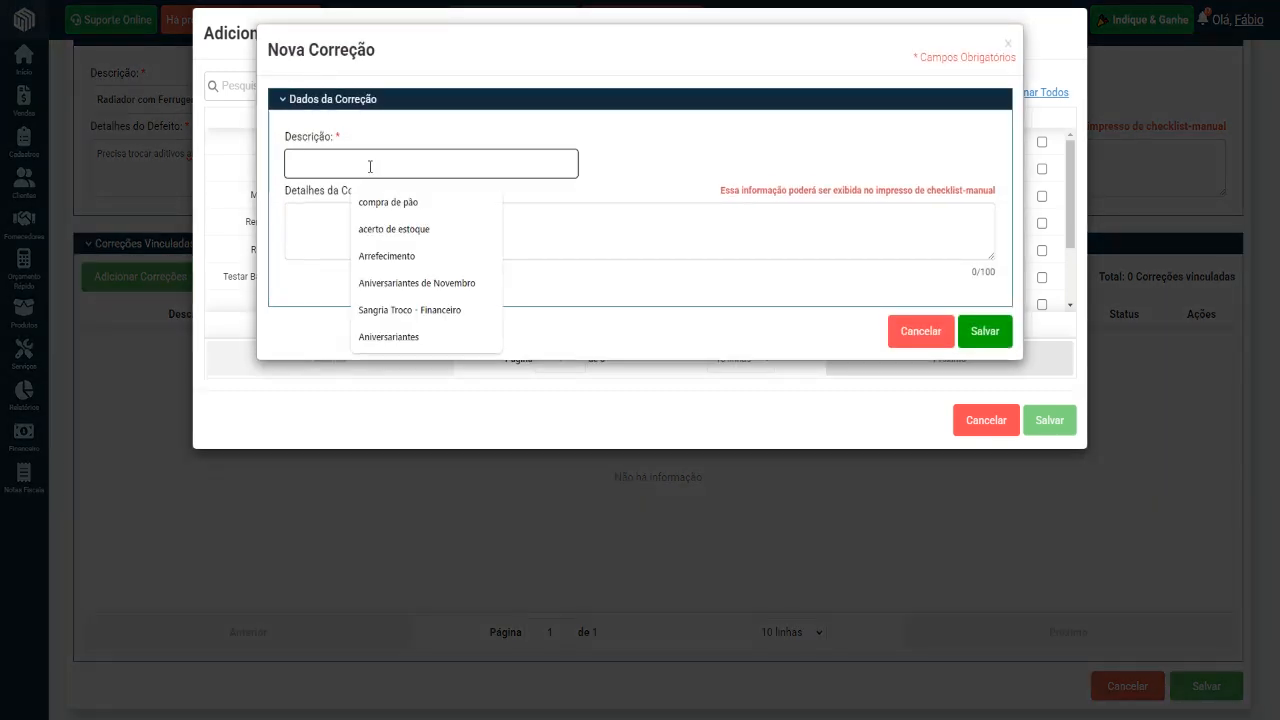
type("Sangria e")
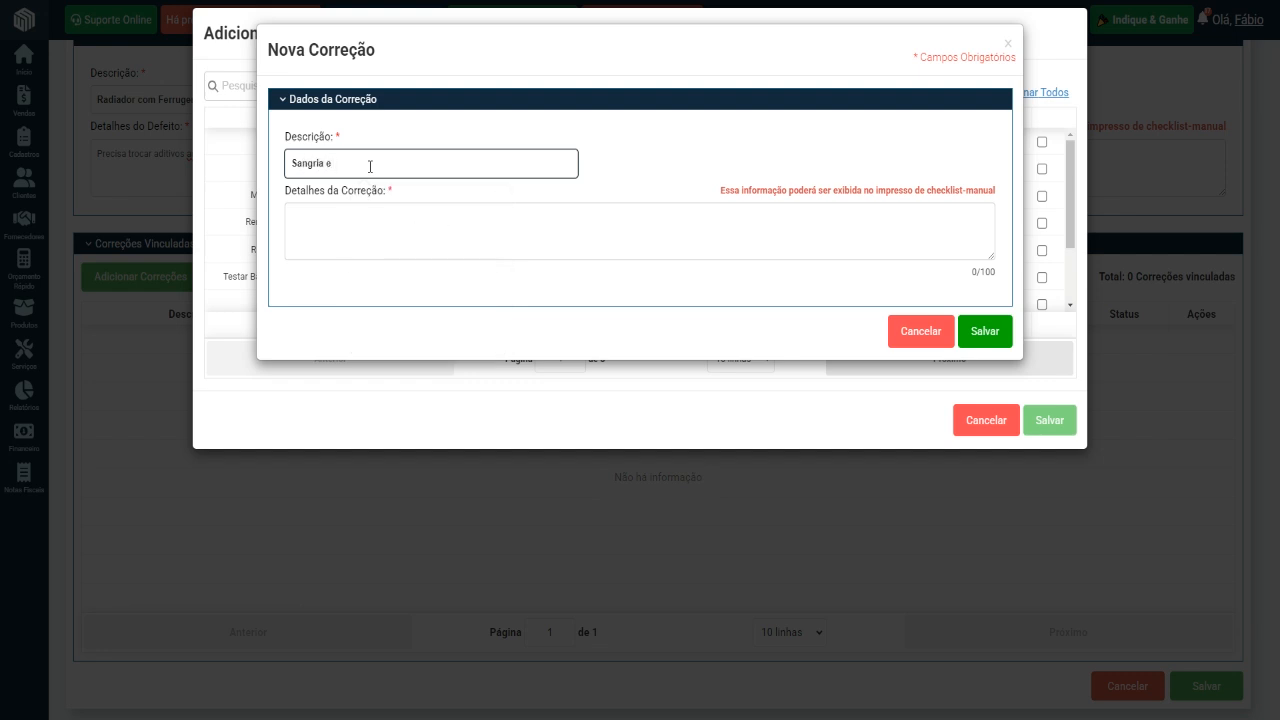
type("Troca do Aditivo do radiador")
left_click(405, 220)
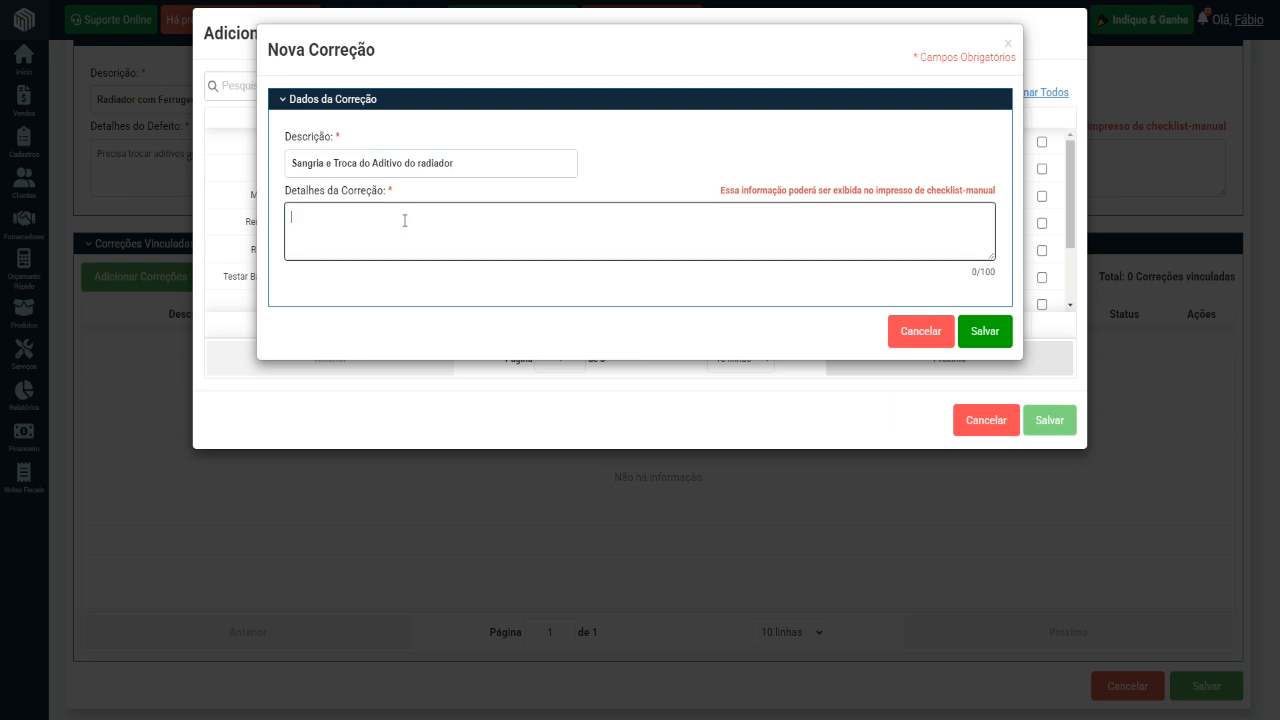
left_click(423, 167)
key("BackSpace")
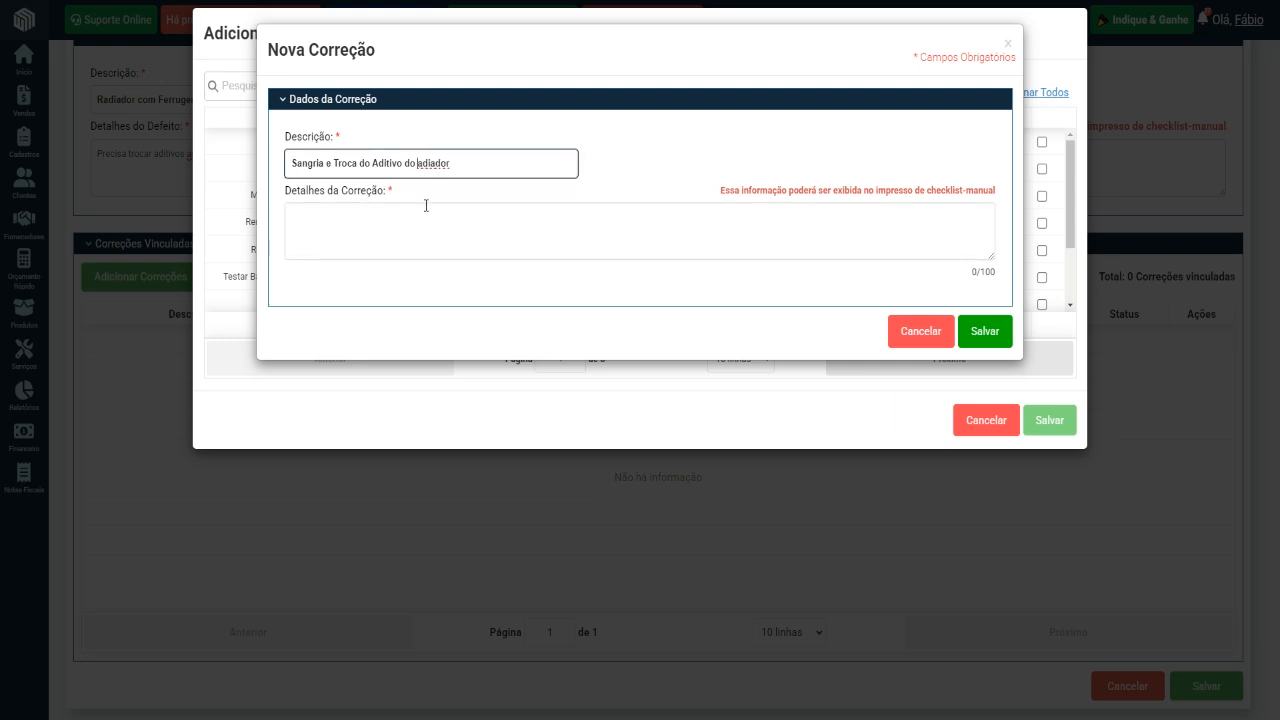
type("R")
Step: Enter the correction details "Limpeza do sistema, remover o fluido antigo contaminado e adicionar o novo." and save the correction
left_click(433, 225)
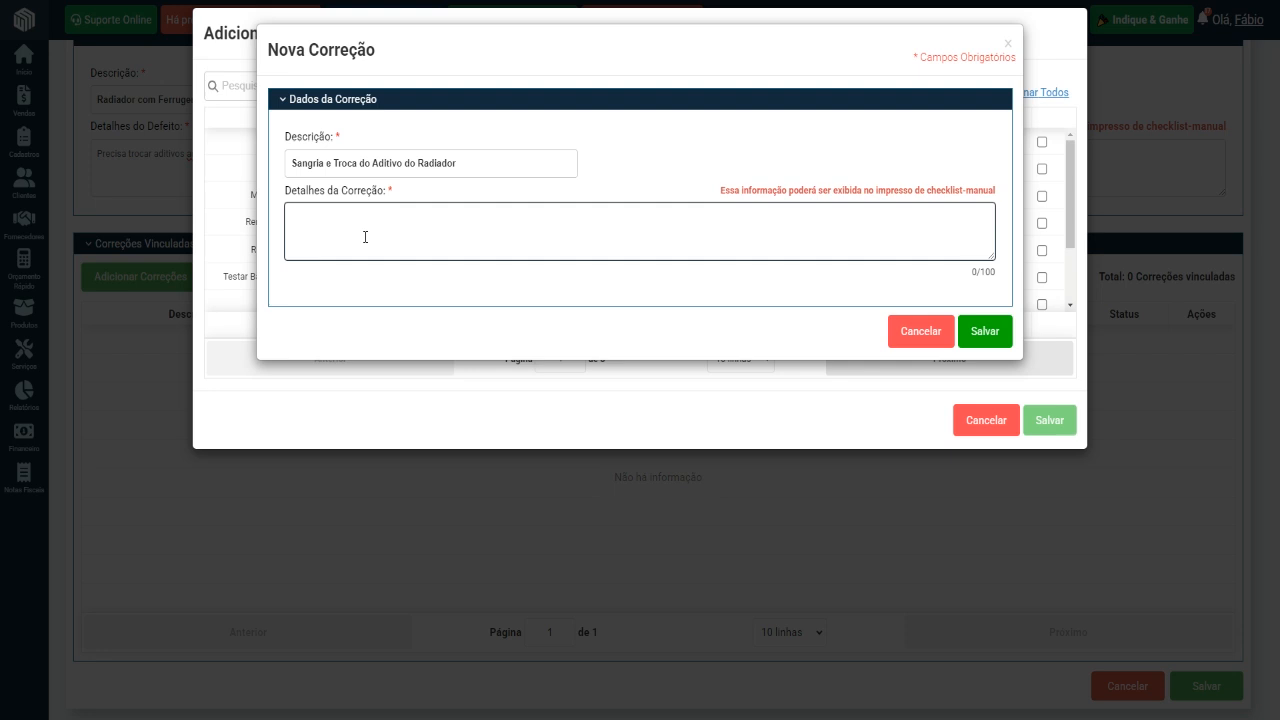
type("Limpeza do sistema. remover o fluido antigo contmai")
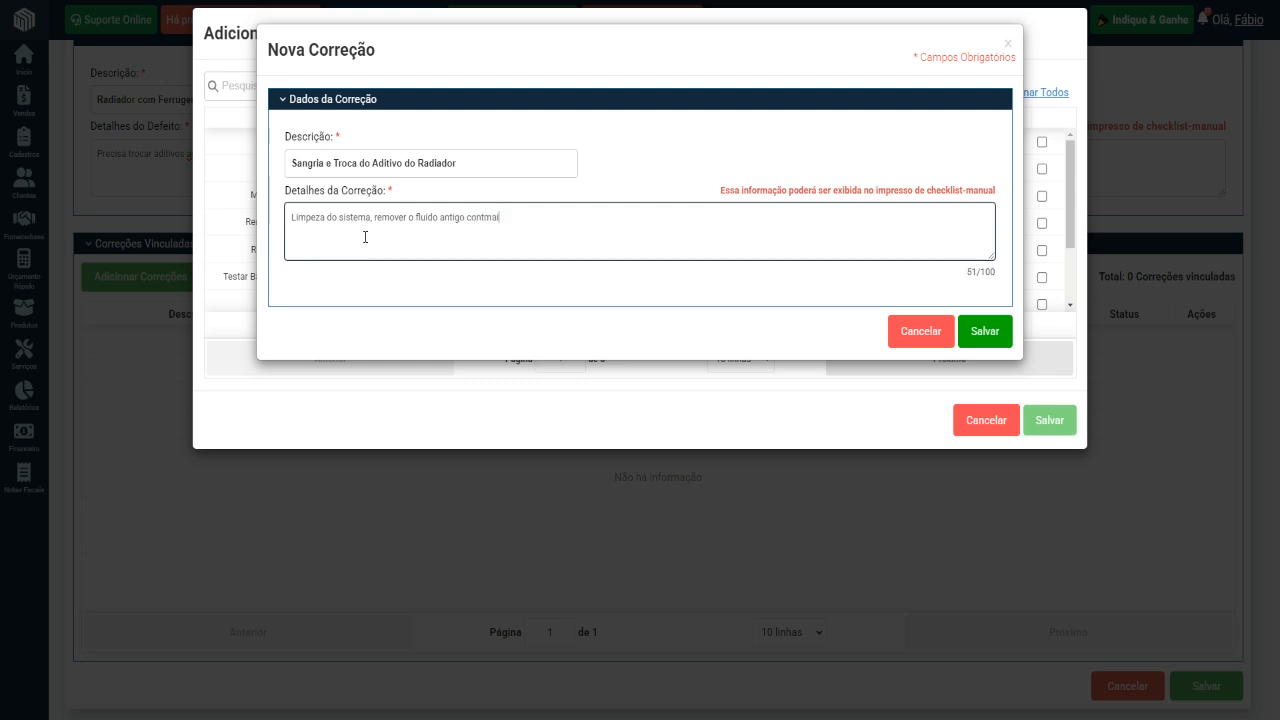
type("nado")
right_click(492, 218)
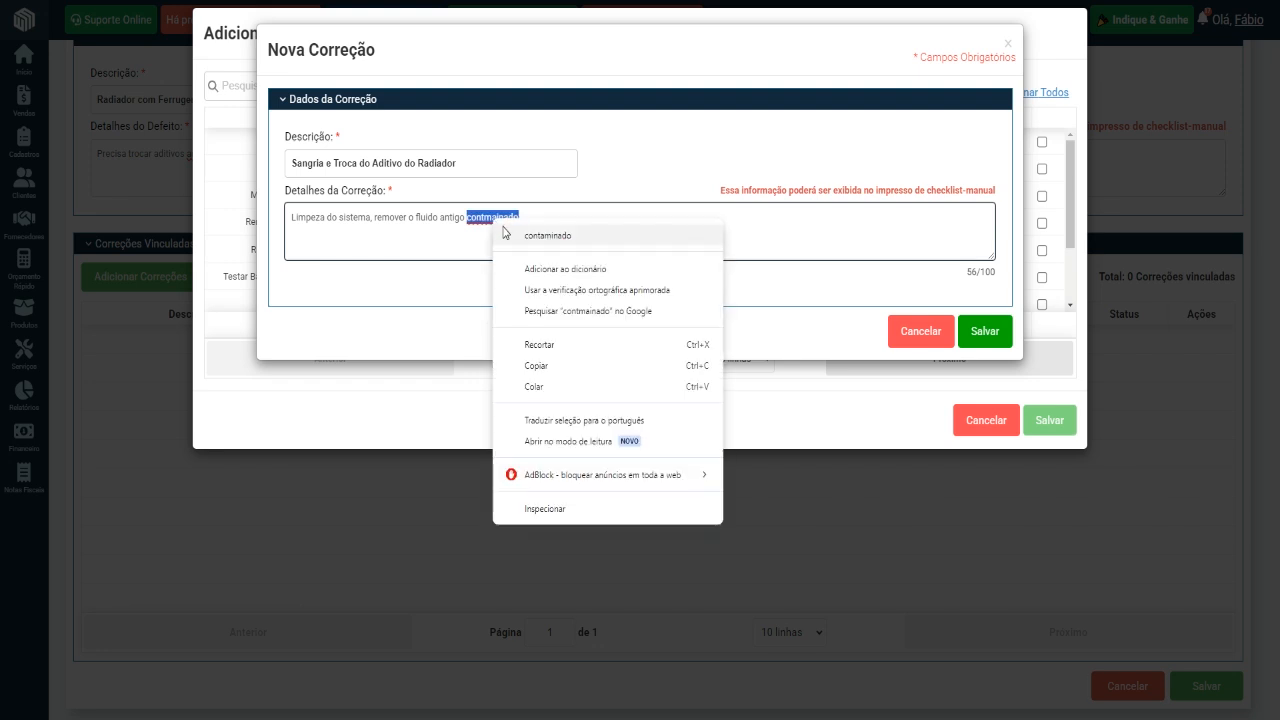
left_click(541, 236)
type("e adi")
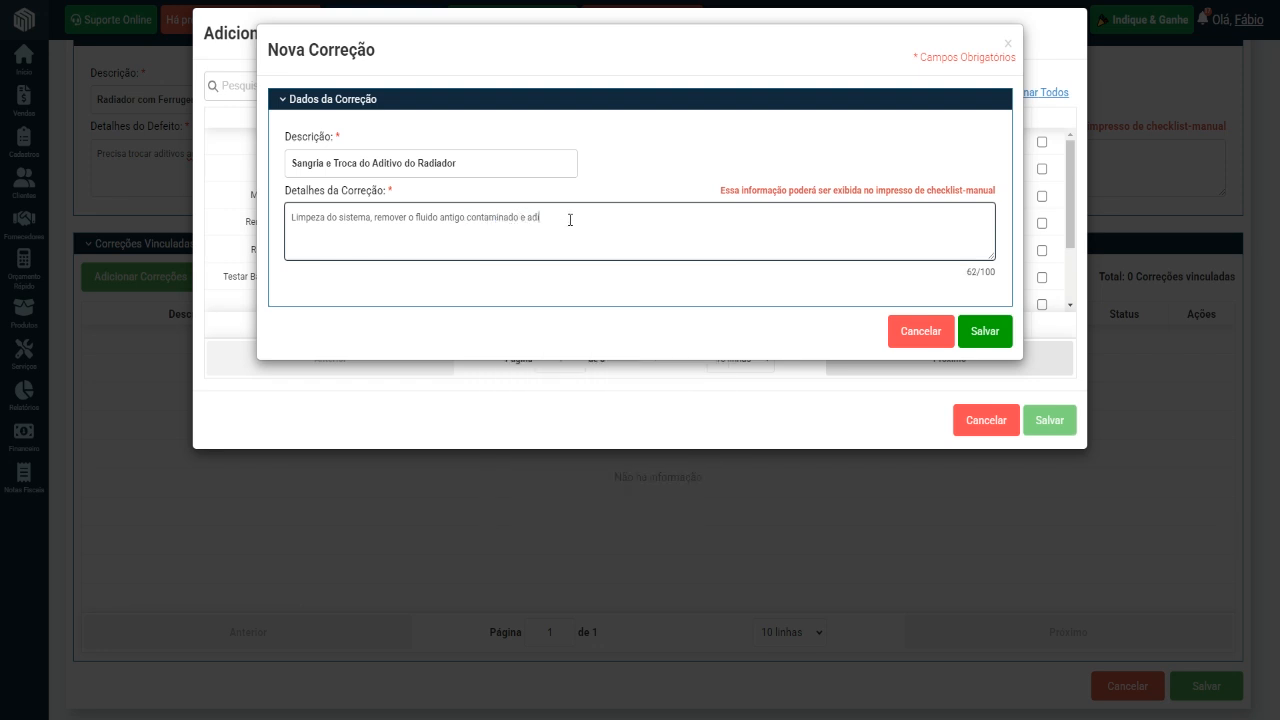
type("cionar o novo.")
left_click(987, 330)
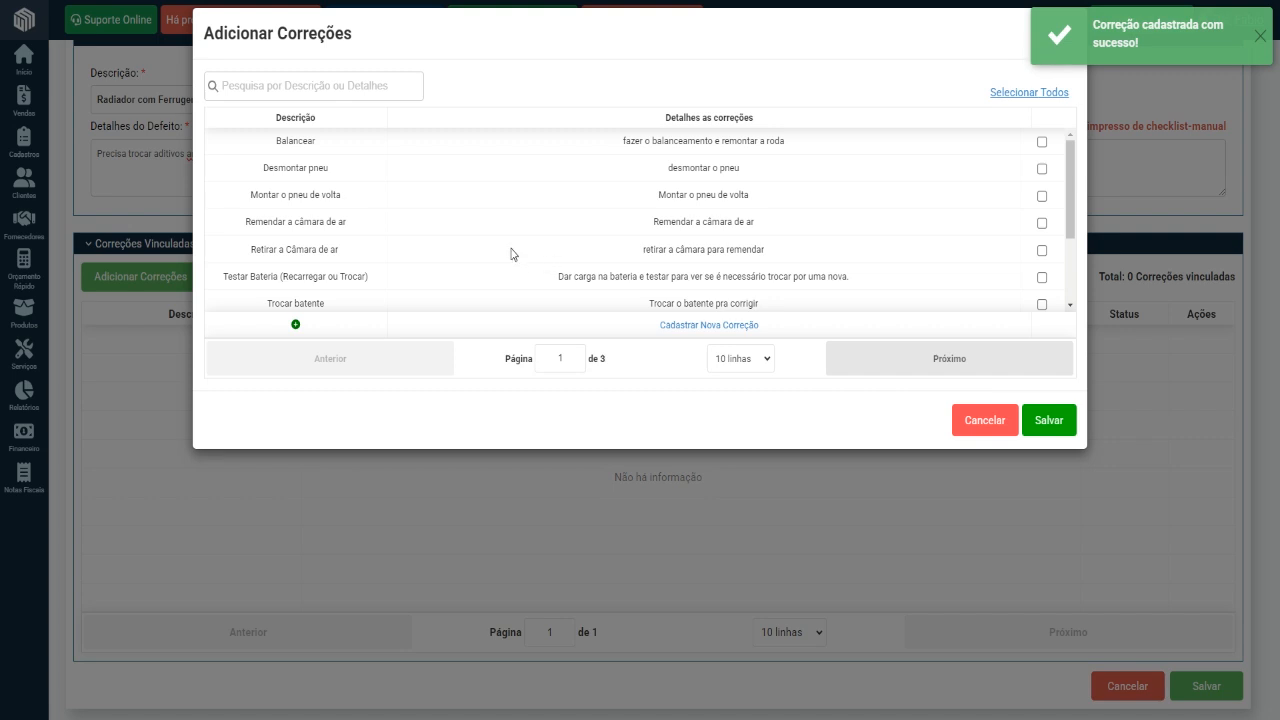
Step: Link the correction Sangria e Troca do Aditivo do Radiador to the Radiador com Ferrugem defect and save the defect
scroll(520, 245, "down", 2)
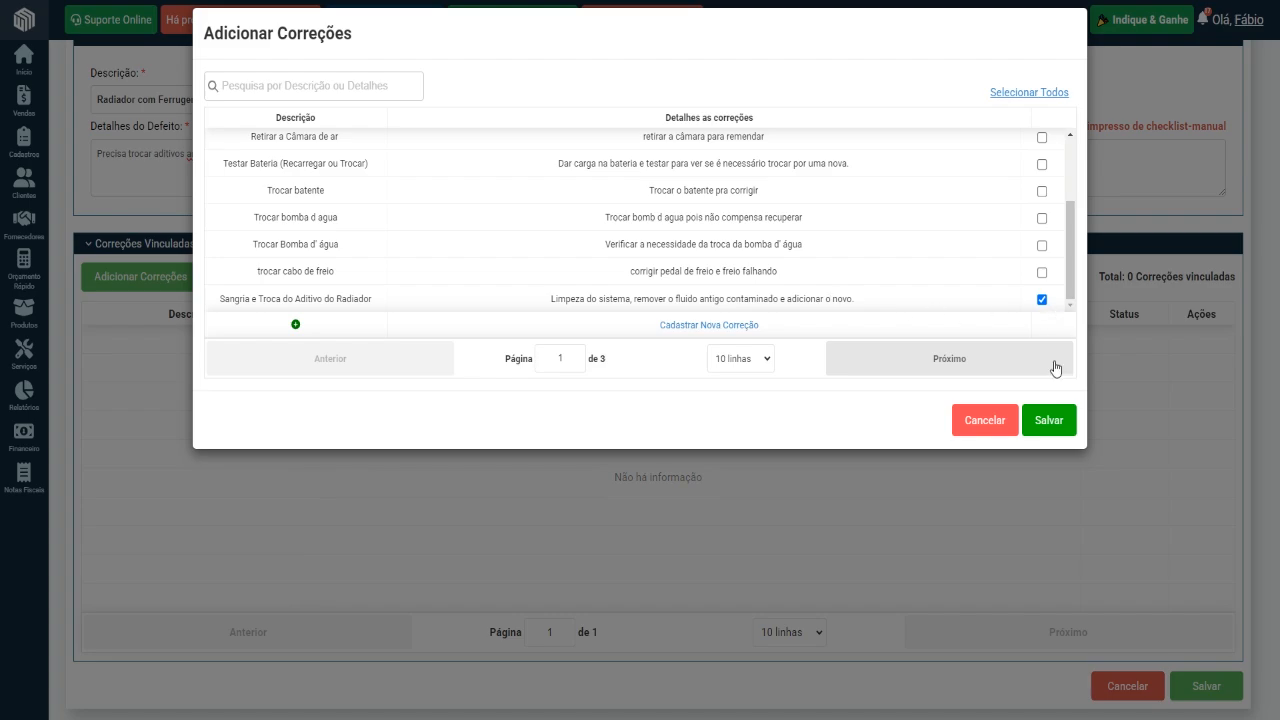
left_click(1052, 422)
scroll(343, 354, "up", 1)
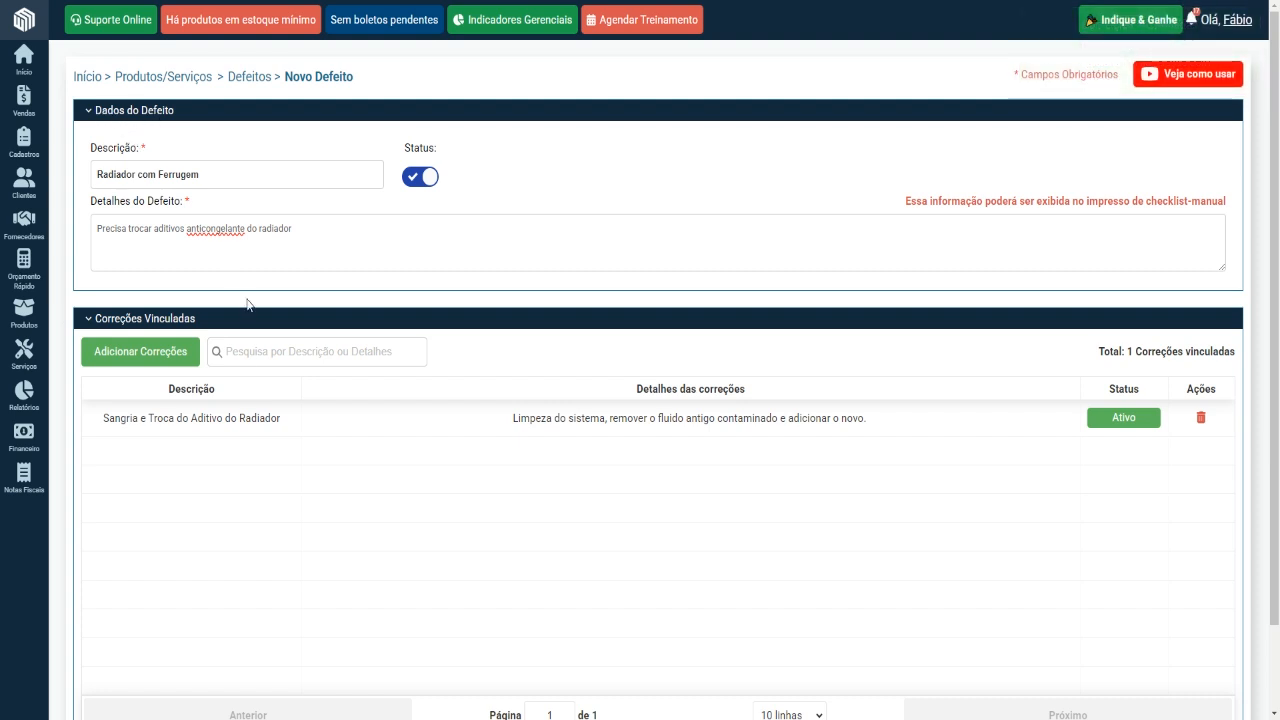
scroll(223, 206, "down", 1)
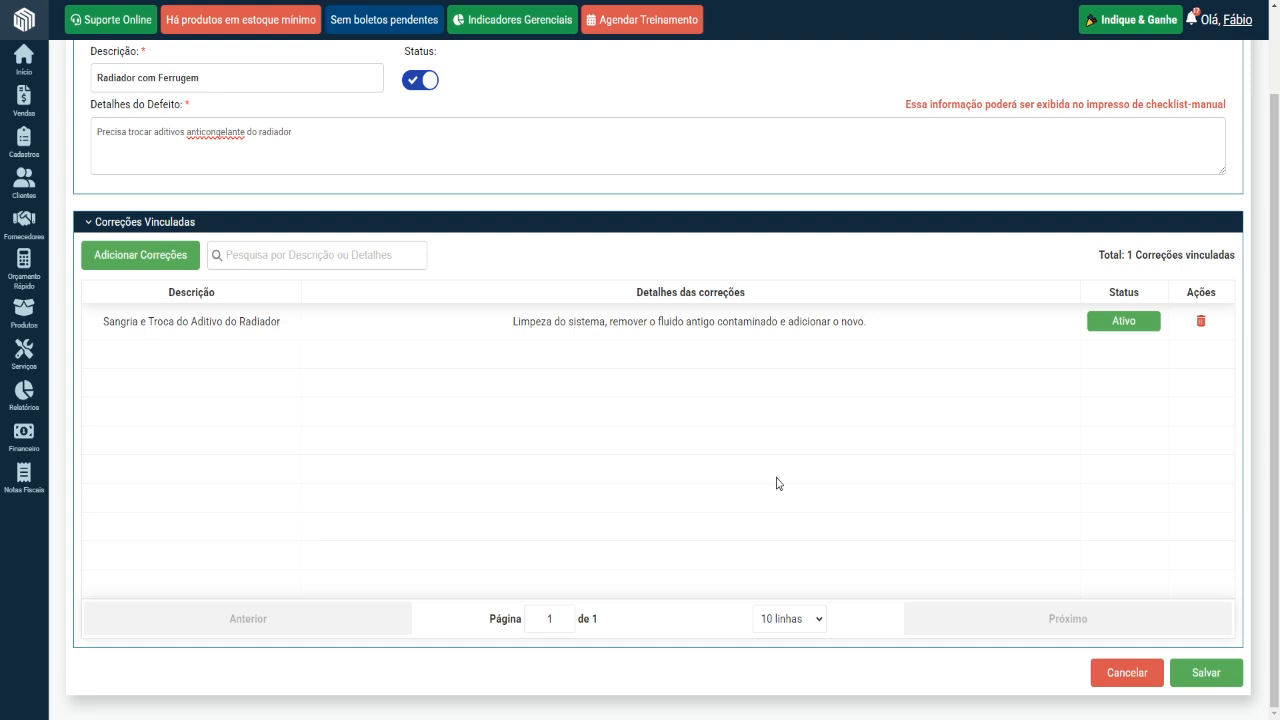
scroll(860, 500, "up", 1)
scroll(1010, 570, "down", 1)
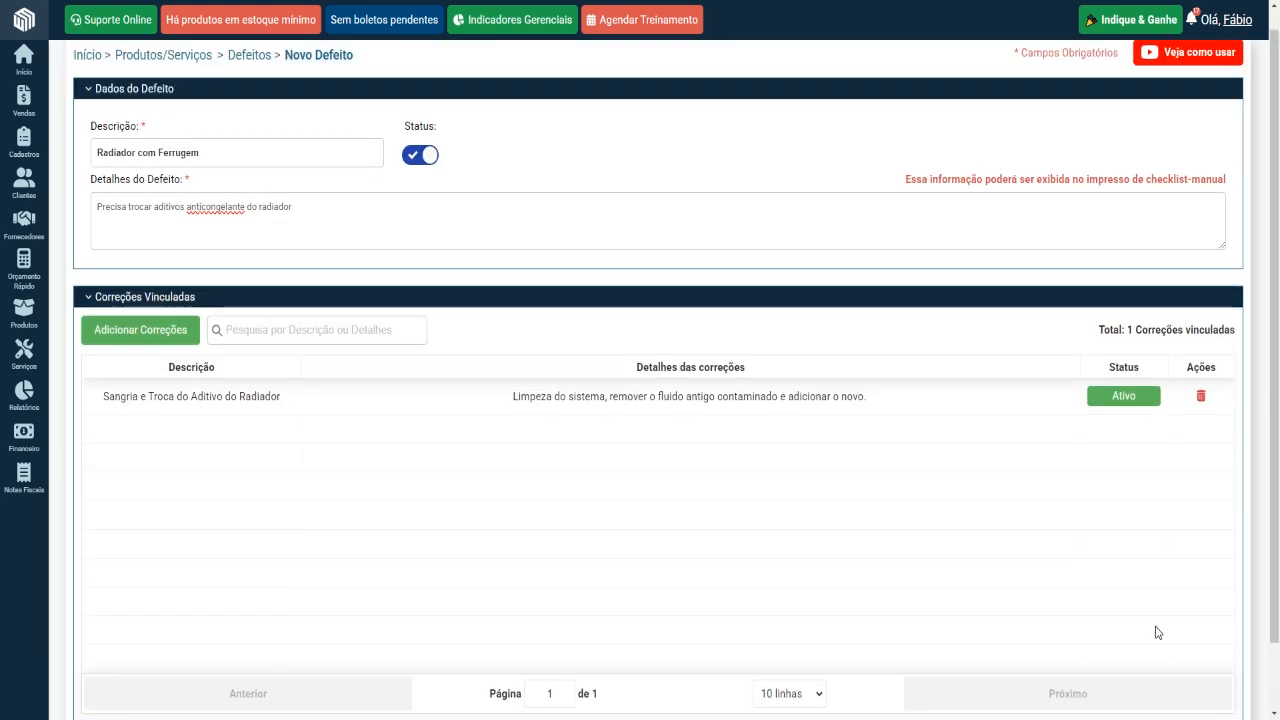
scroll(1170, 638, "down", 1)
left_click(1203, 673)
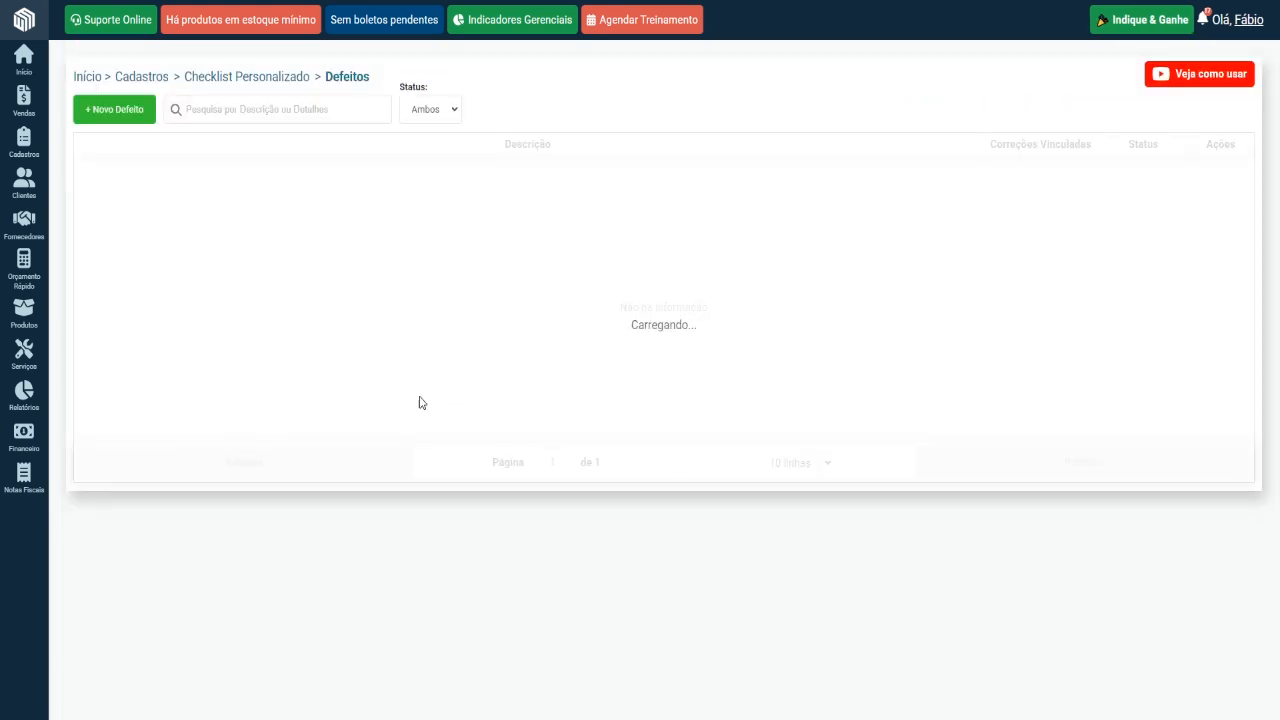
Step: Open the Correções records of the Checklist Personalizado registrations
mouse_move(40, 150)
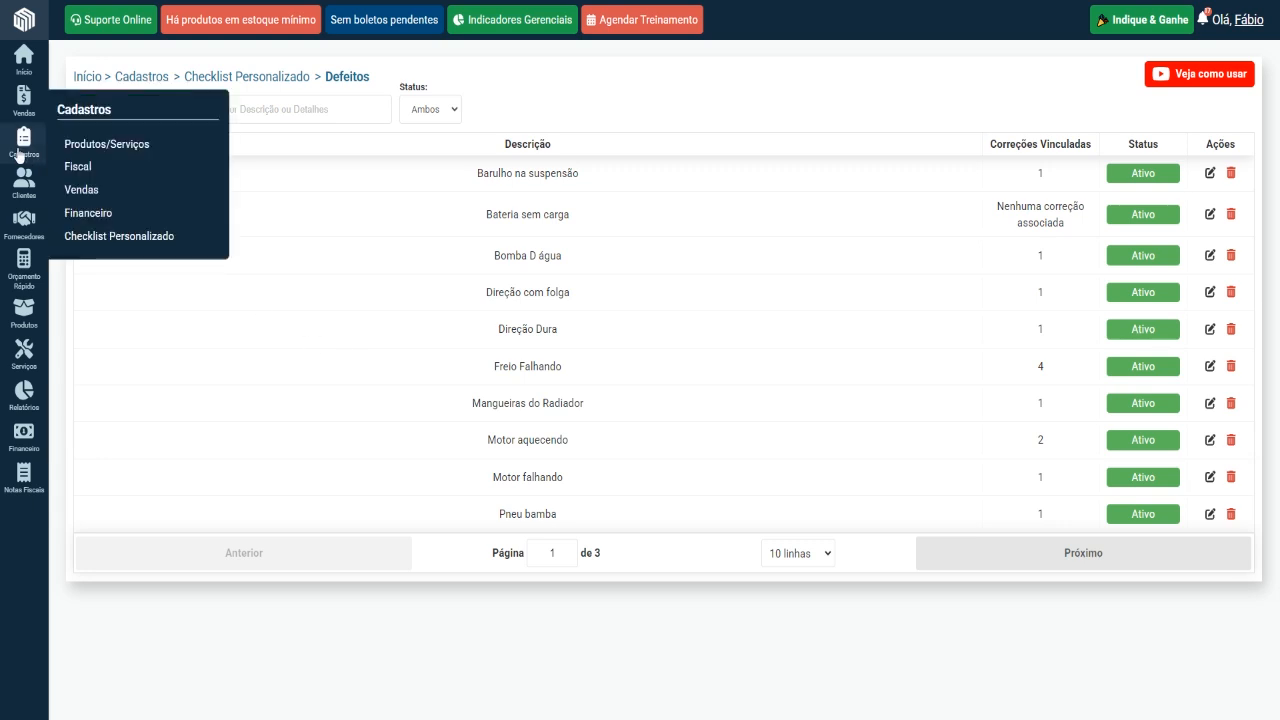
mouse_move(140, 245)
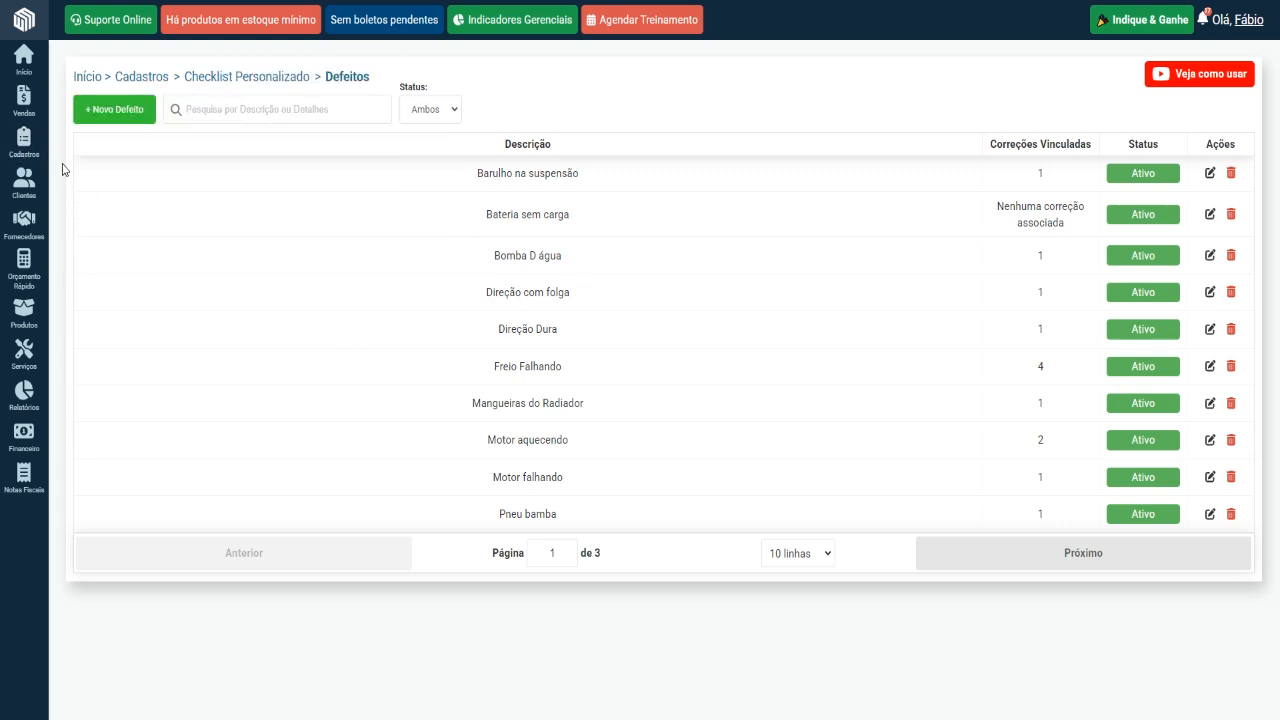
mouse_move(74, 165)
mouse_move(94, 235)
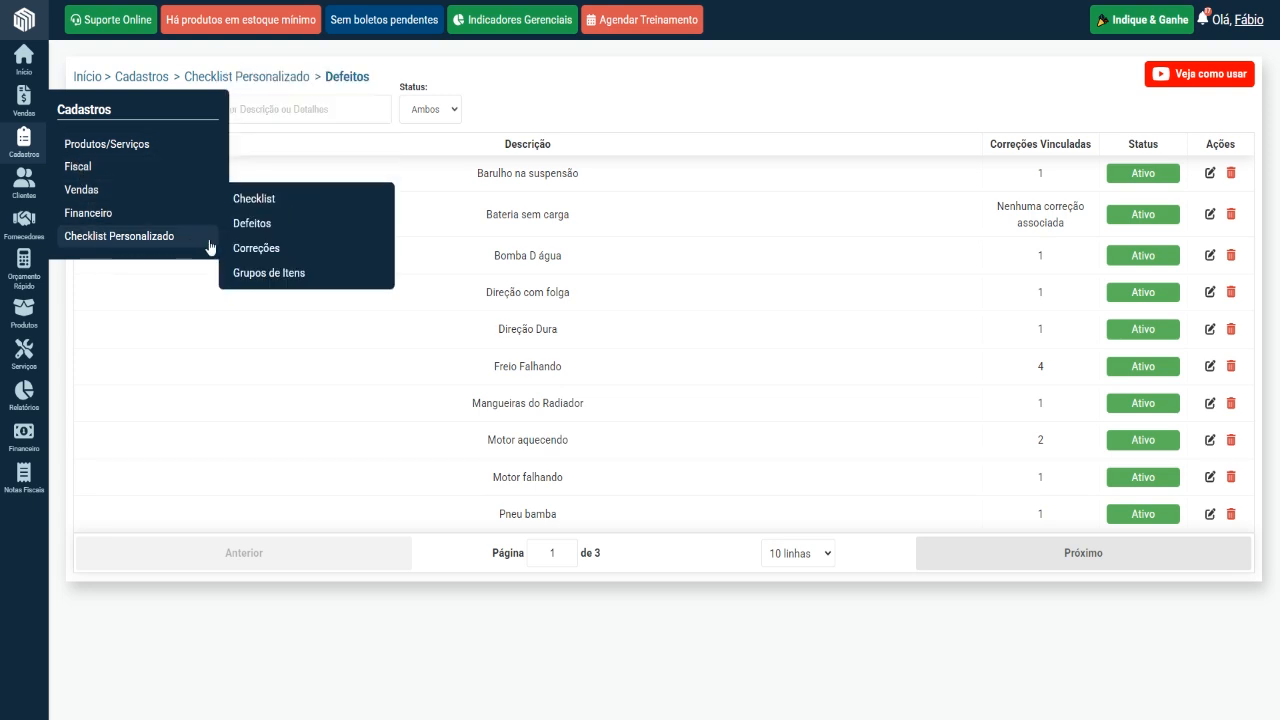
left_click(298, 252)
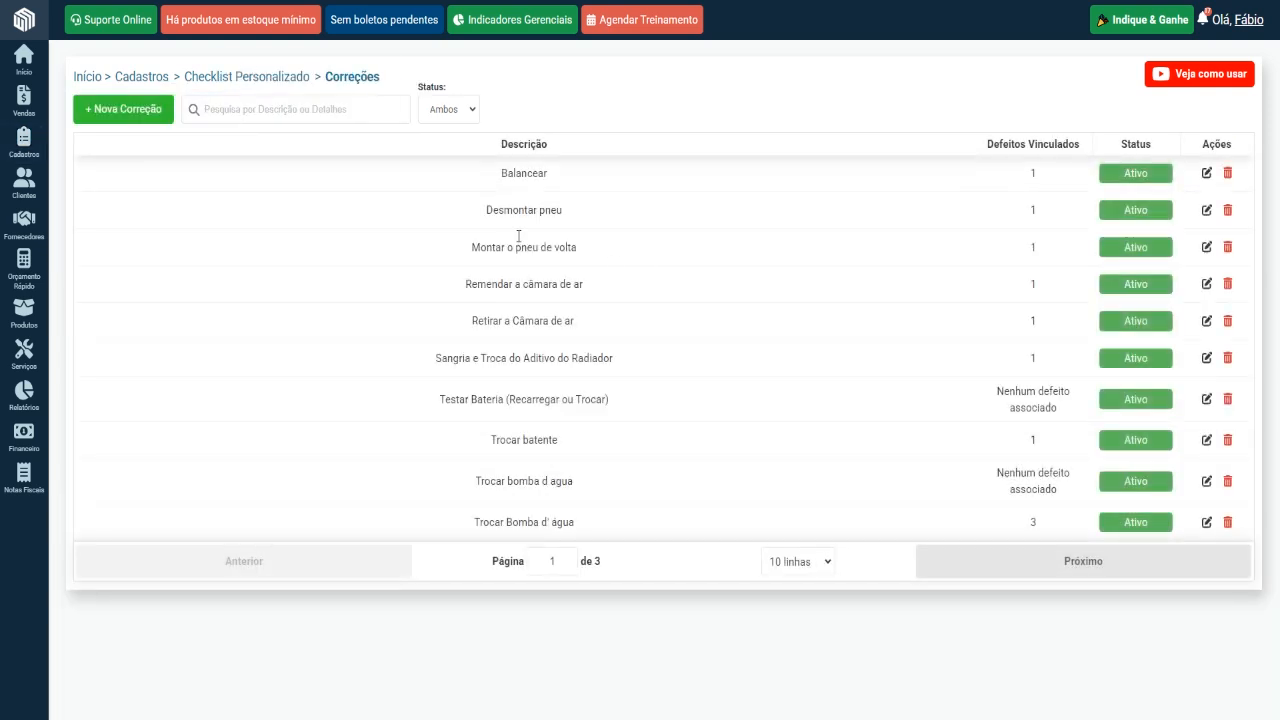
Step: Open the Grupos de Itens records of the Checklist Personalizado registrations and review the registered groups
mouse_move(20, 143)
mouse_move(129, 238)
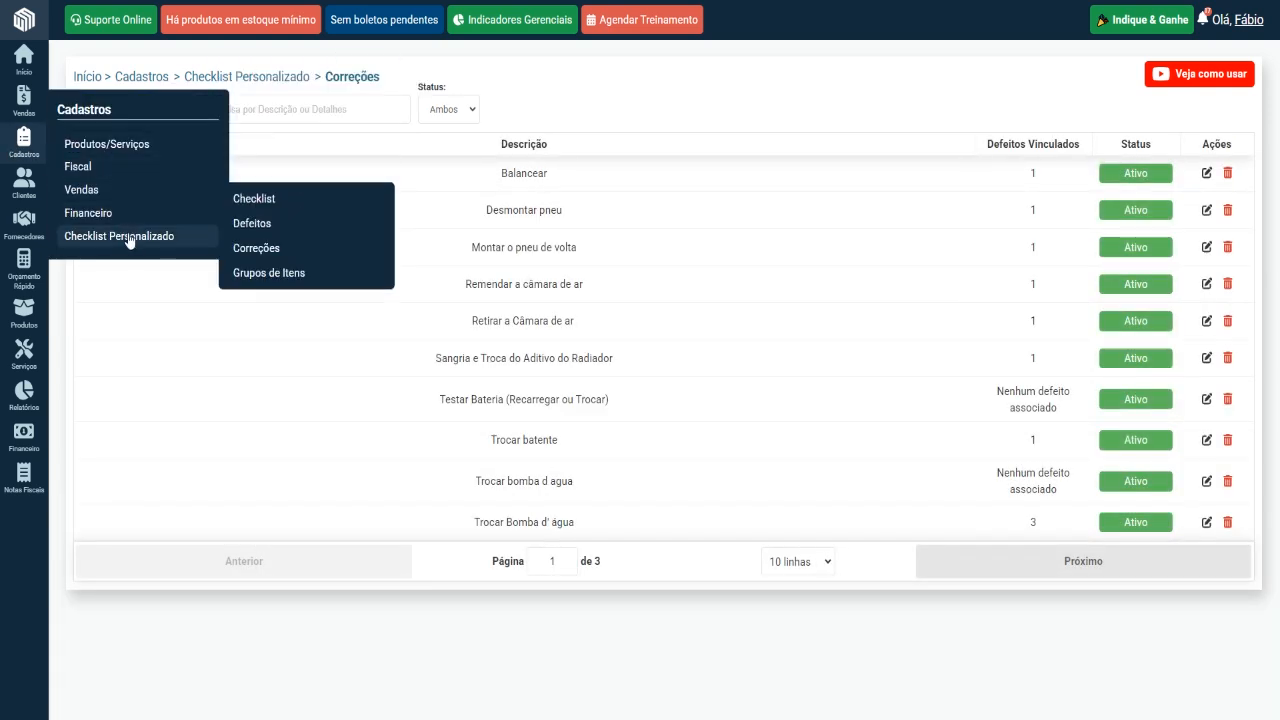
left_click(306, 283)
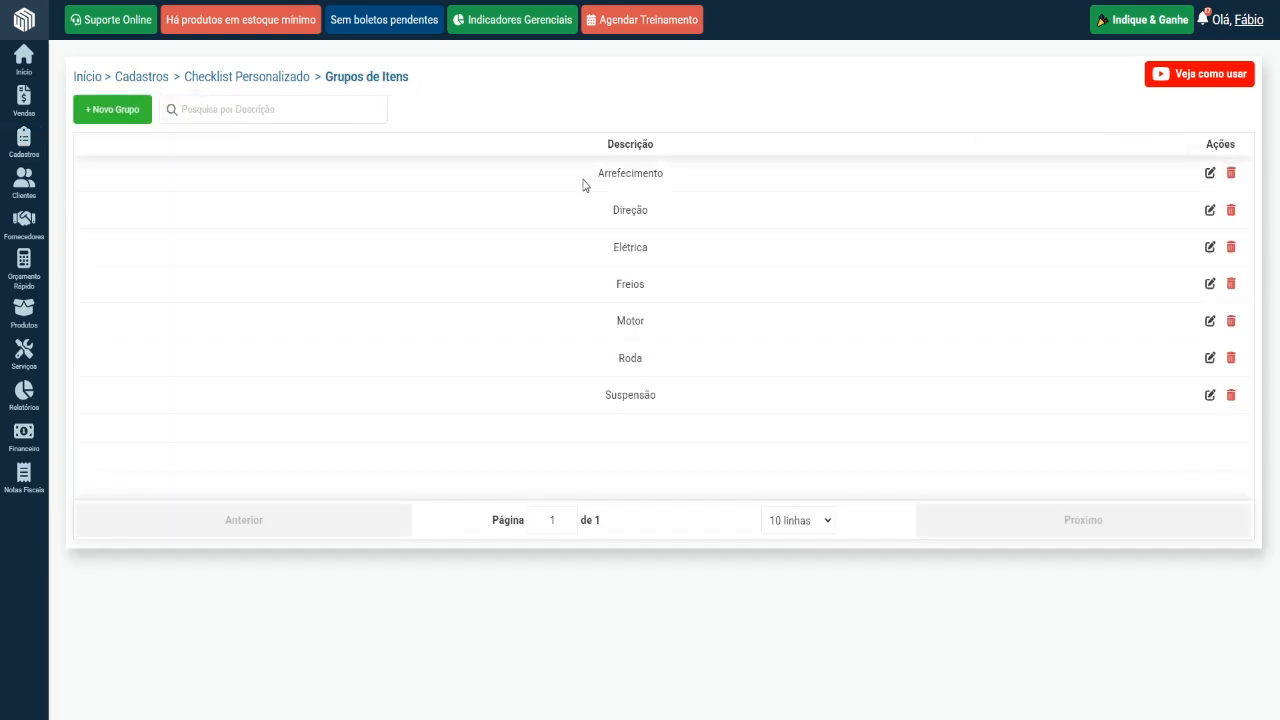
double_click(600, 211)
double_click(615, 246)
left_click(375, 298)
Step: Register a new item group with the description "Painel" and save it
left_click(114, 118)
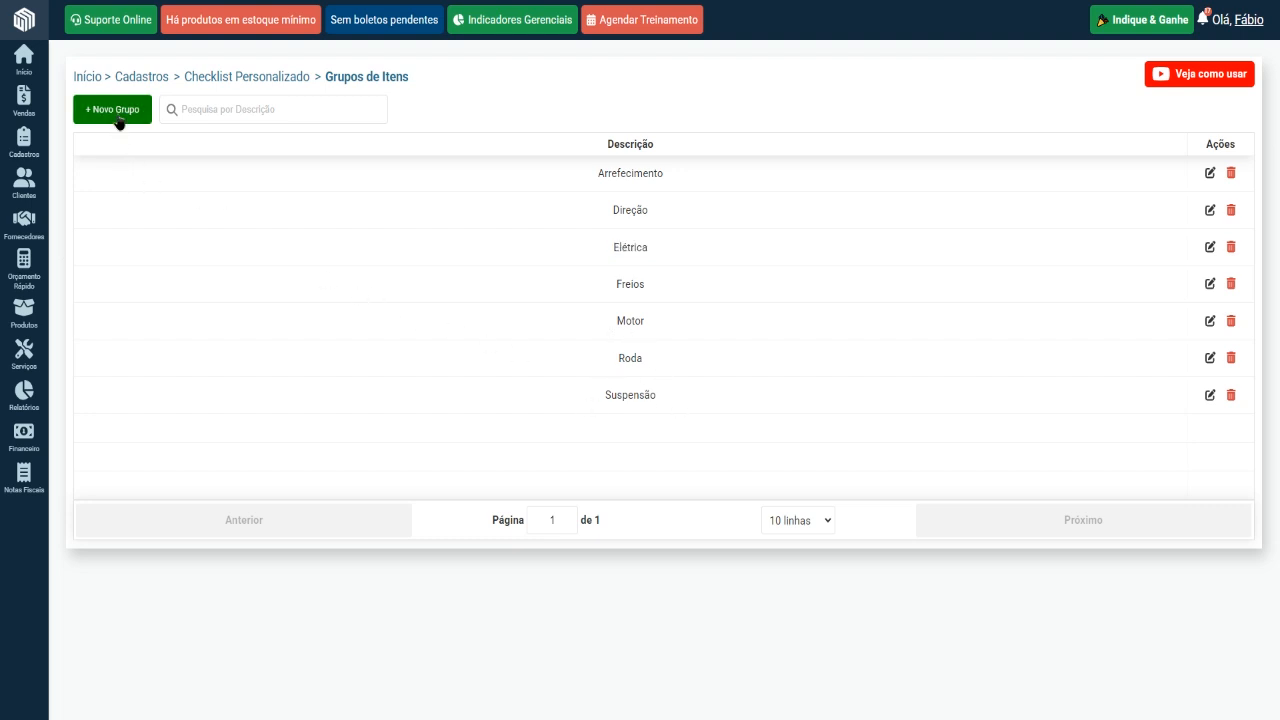
left_click(197, 174)
type("Painel")
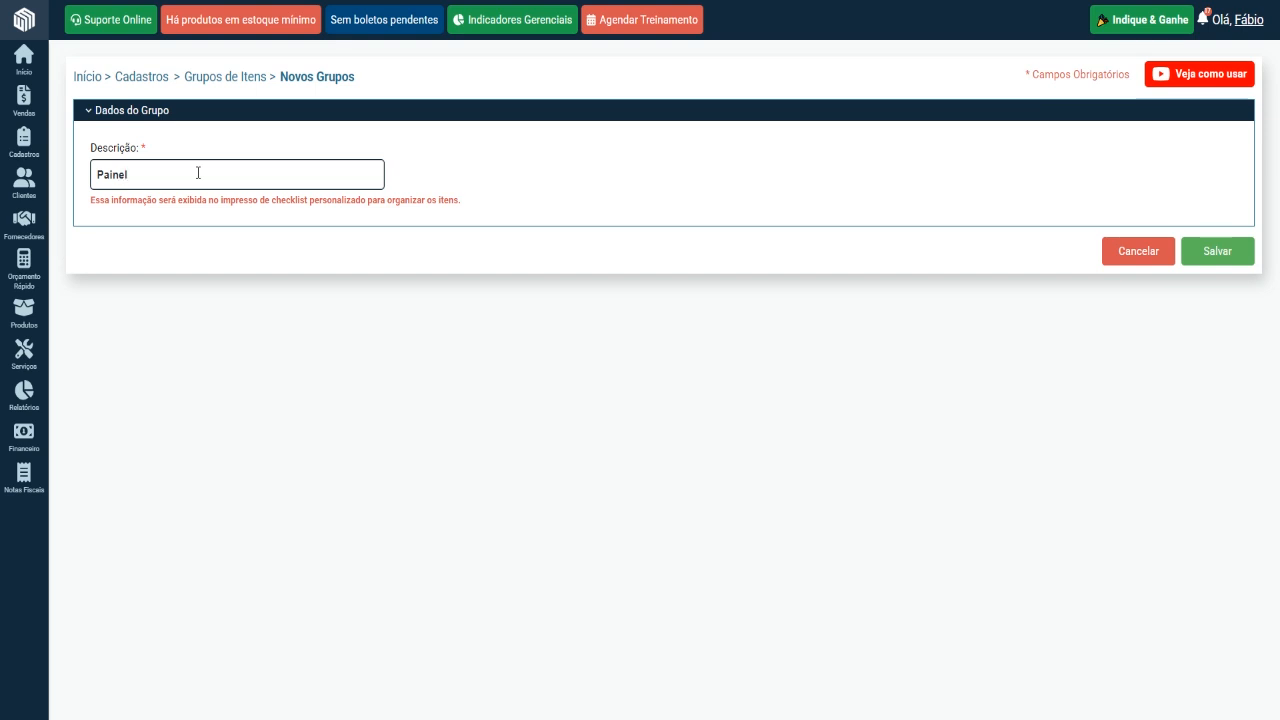
left_click(1229, 258)
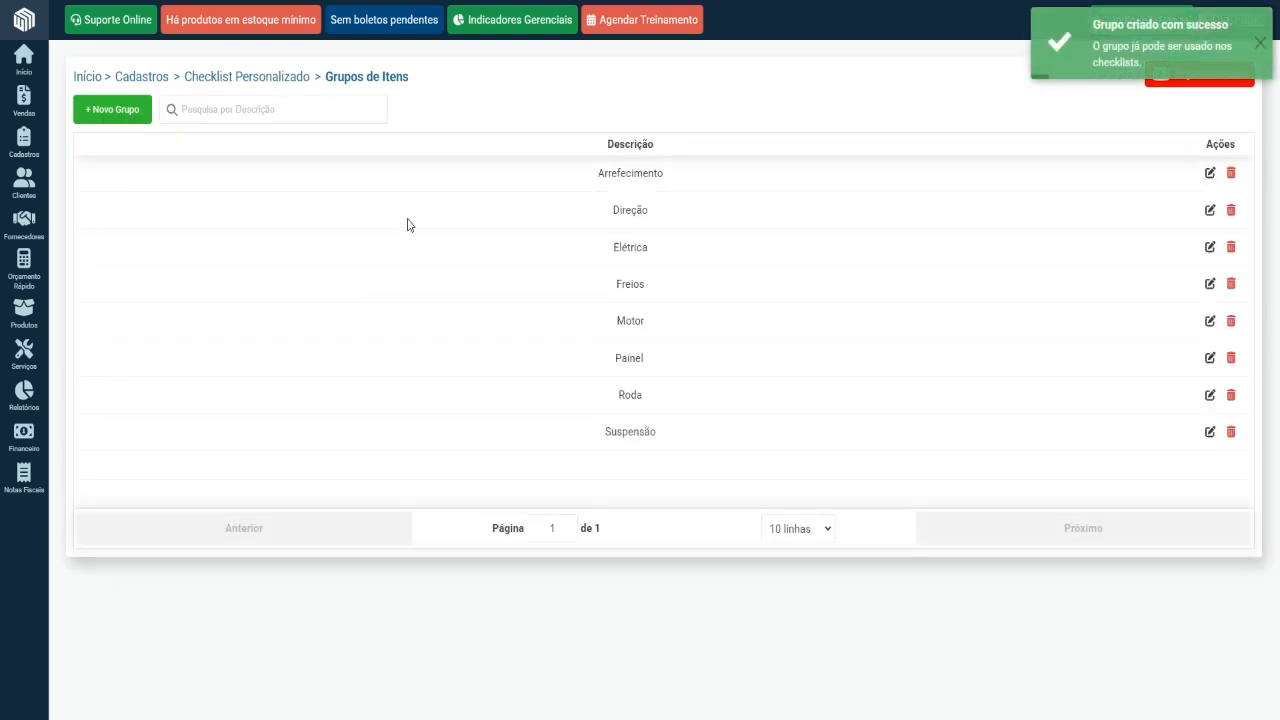
Step: Open the Checklist Personalizado of the sale and look through the checklists available for selection
mouse_move(79, 149)
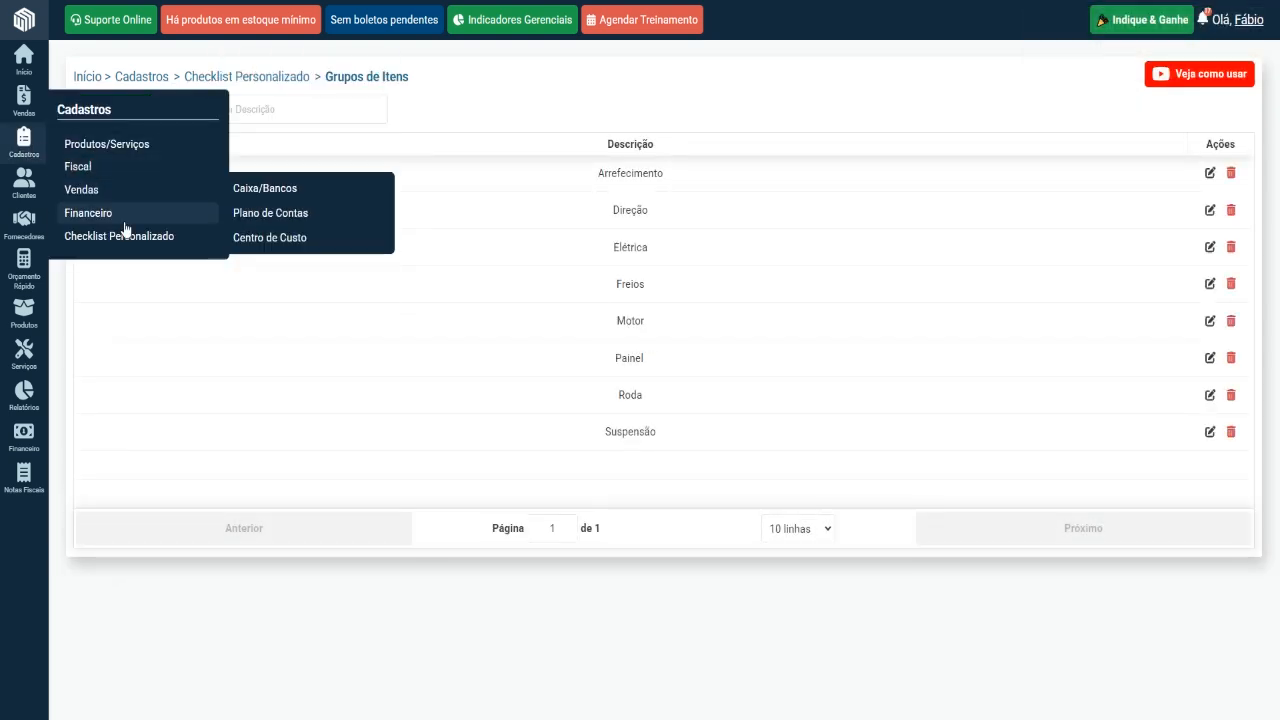
mouse_move(143, 240)
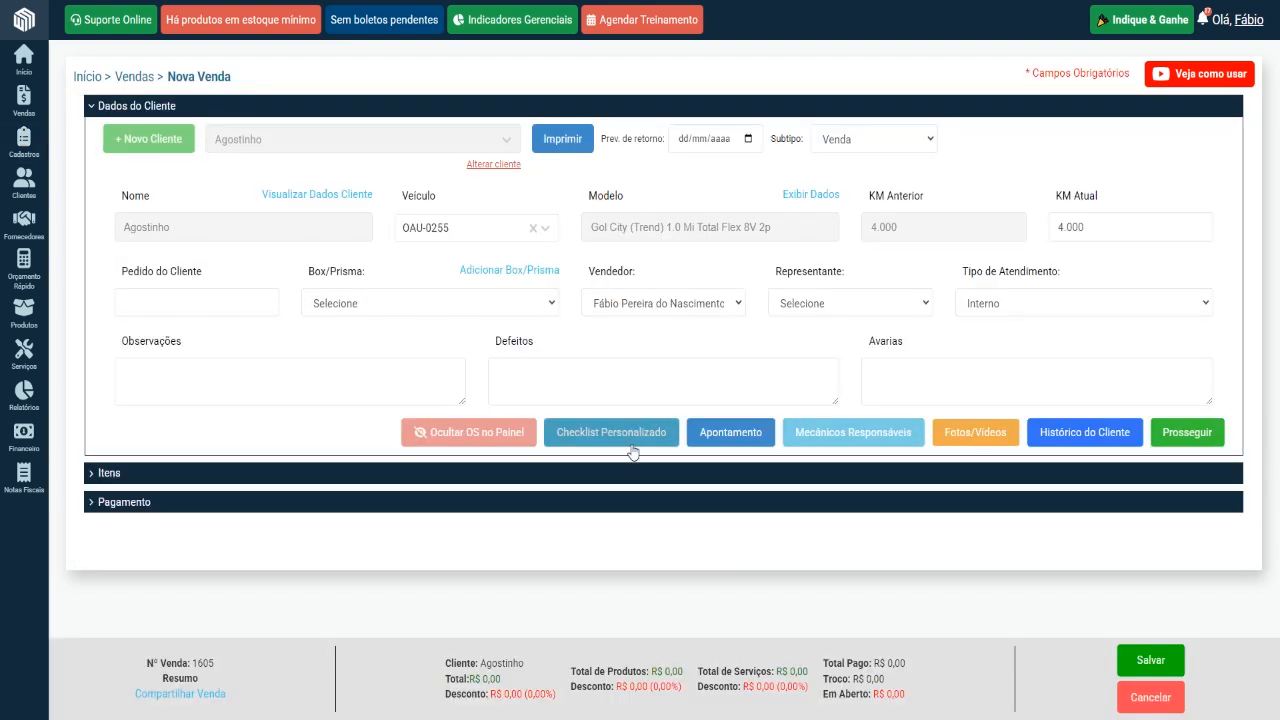
left_click(633, 453)
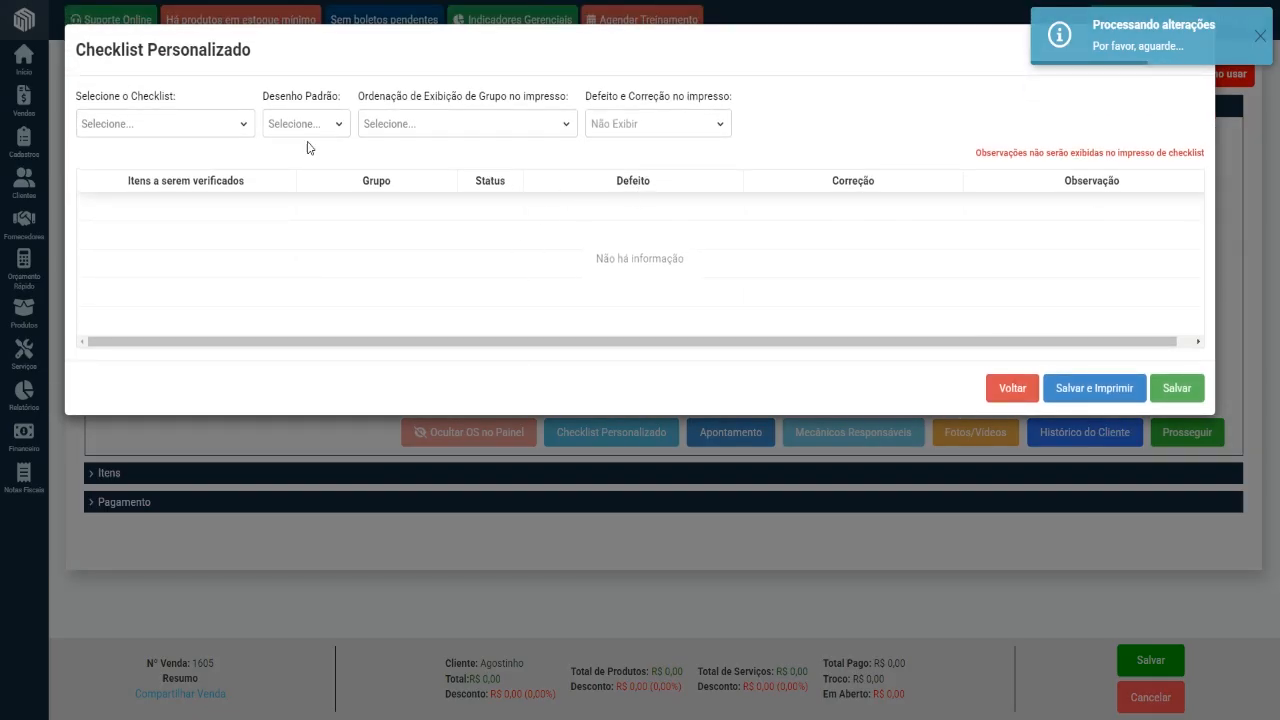
left_click(228, 124)
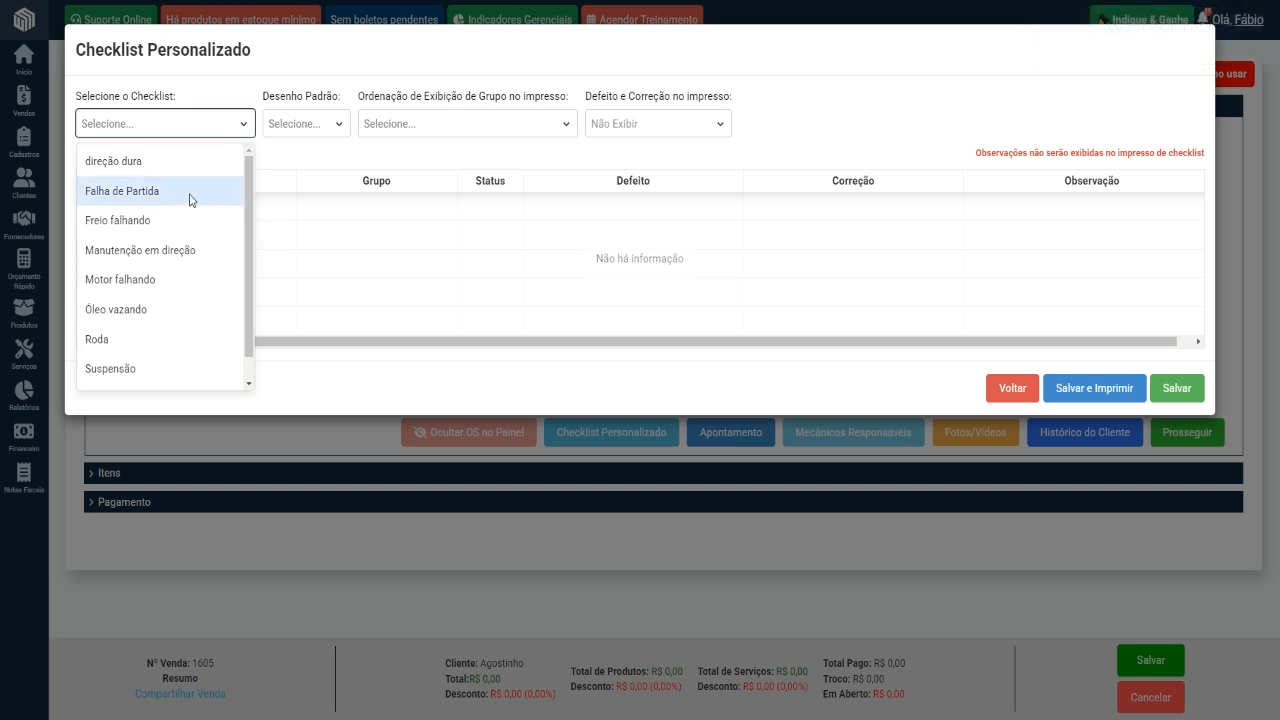
scroll(190, 200, "down", 1)
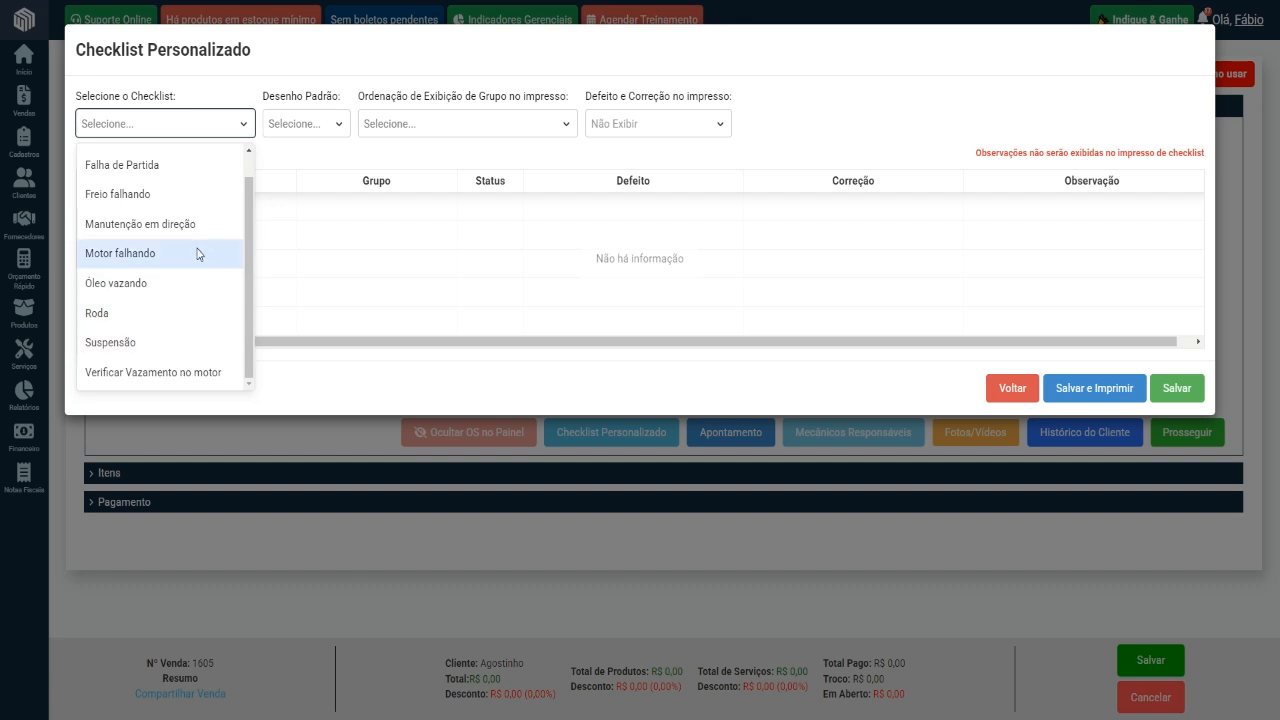
scroll(200, 235, "up", 1)
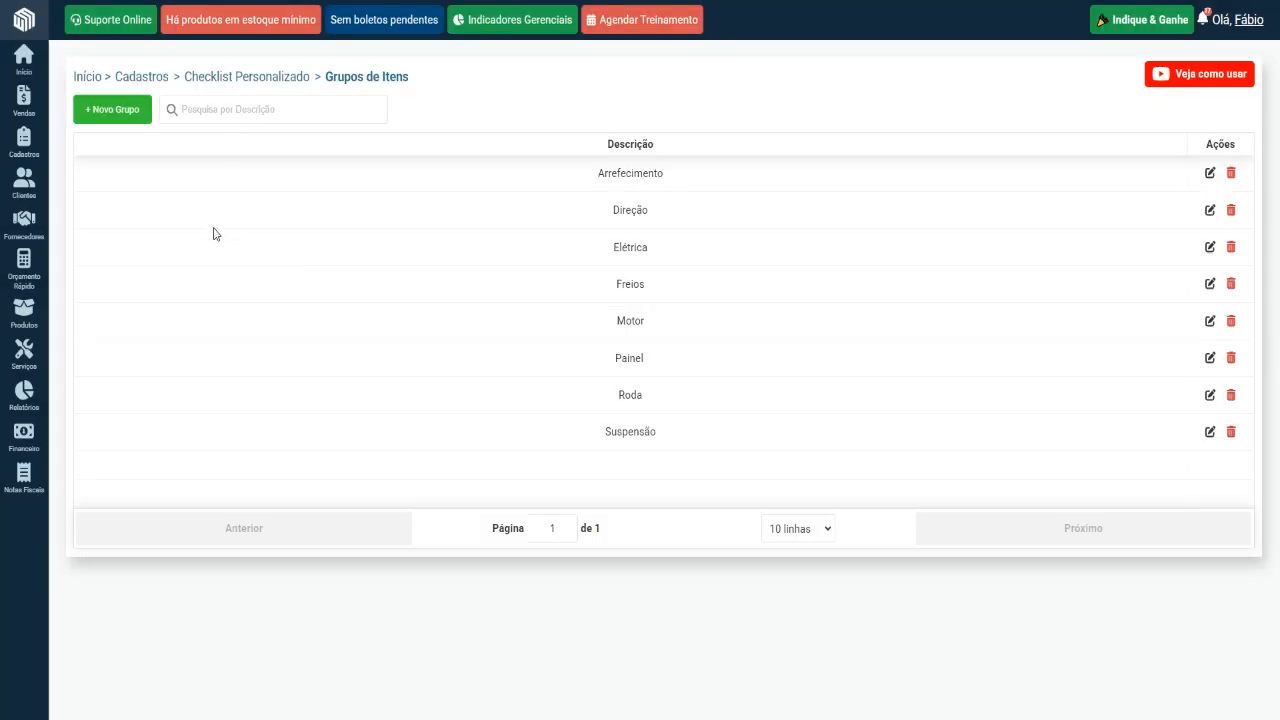
Step: Start a new checklist in the Checklist Personalizado registrations and describe it as "Motor Aquecendo"
mouse_move(28, 157)
mouse_move(145, 240)
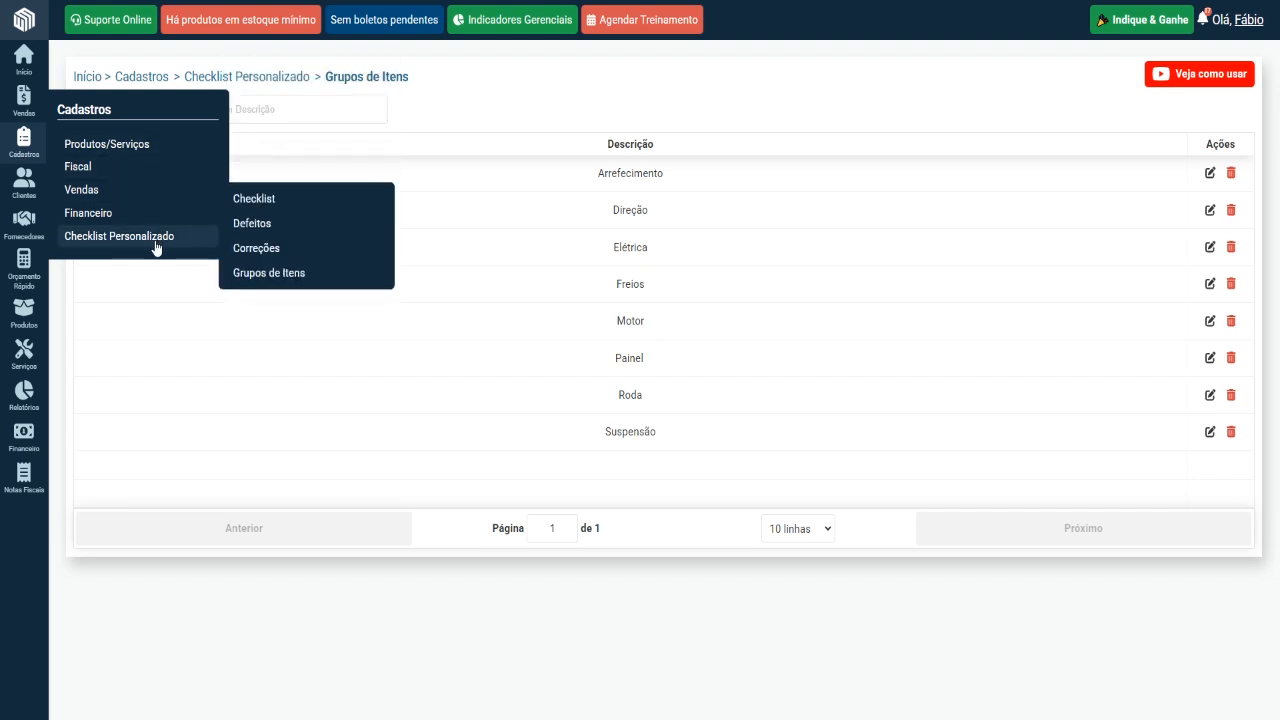
left_click(276, 201)
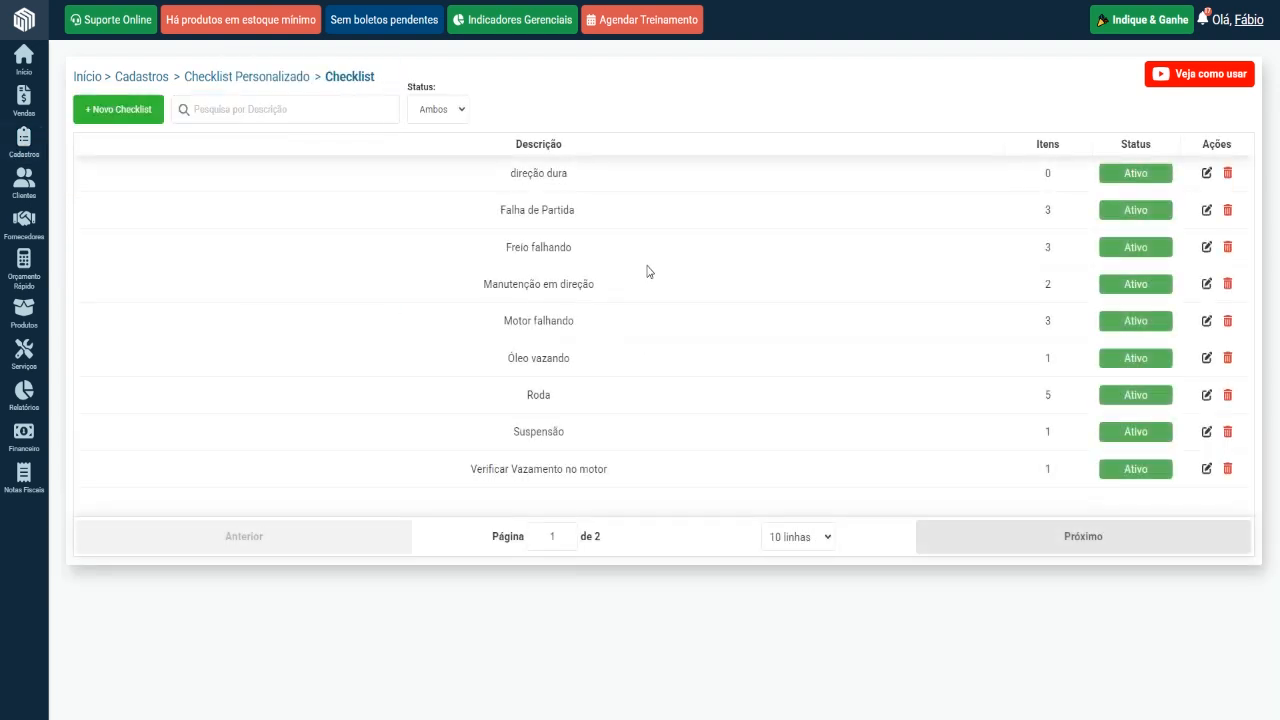
left_click(123, 119)
left_click(232, 180)
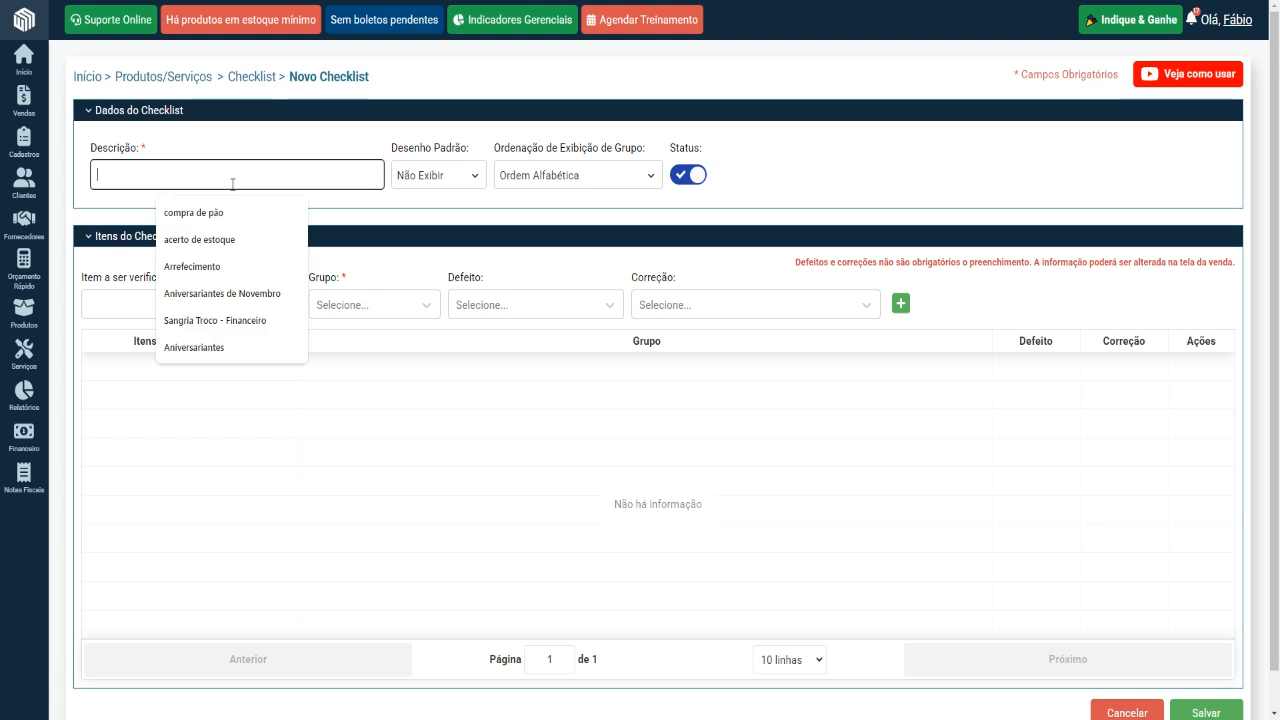
type("Motor ")
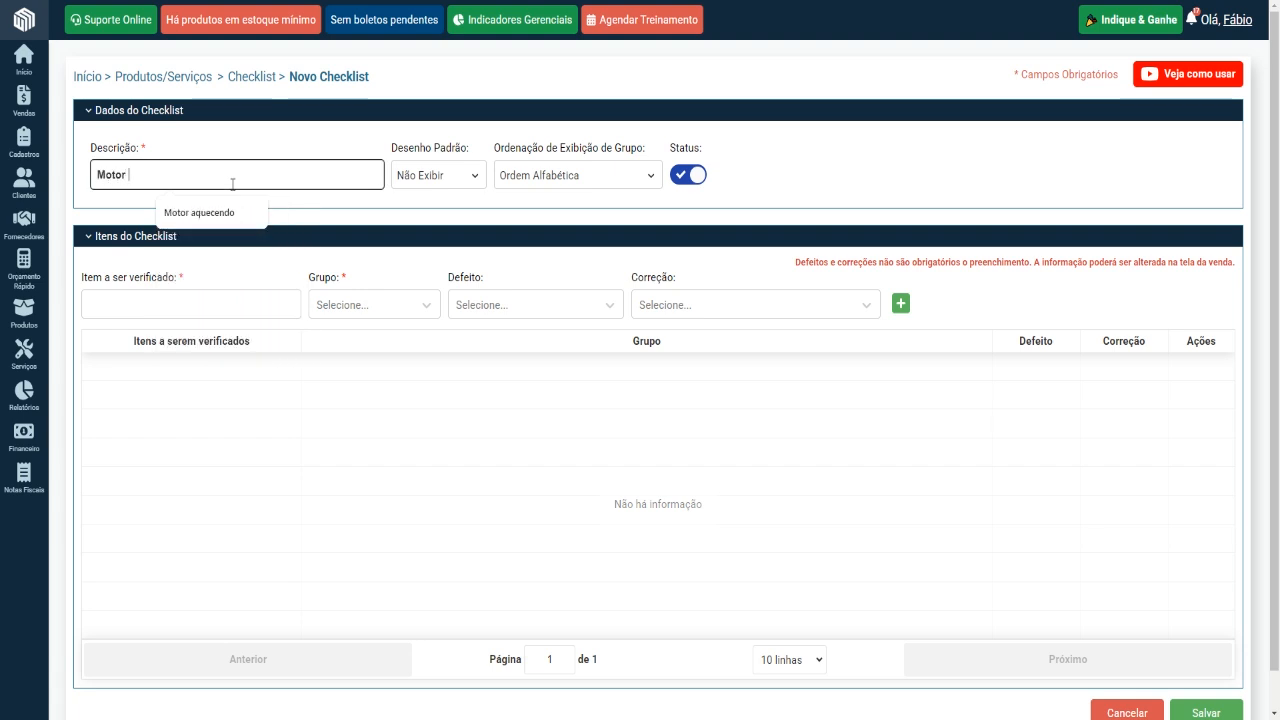
type("Aquecendo")
Step: Enter "Fluido Do Radiador" as the checklist item to verify and assign it to the Arrefecimento group
left_click(263, 295)
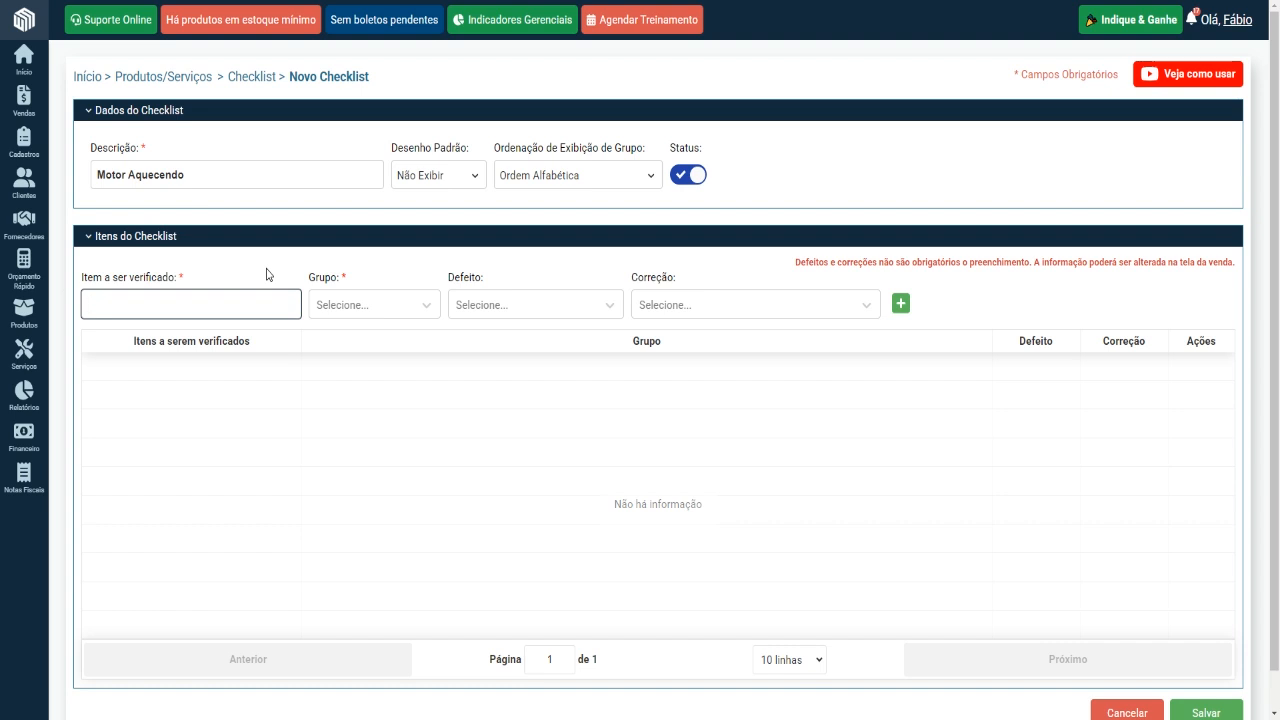
type("Fluido Do Radiador")
left_click(387, 310)
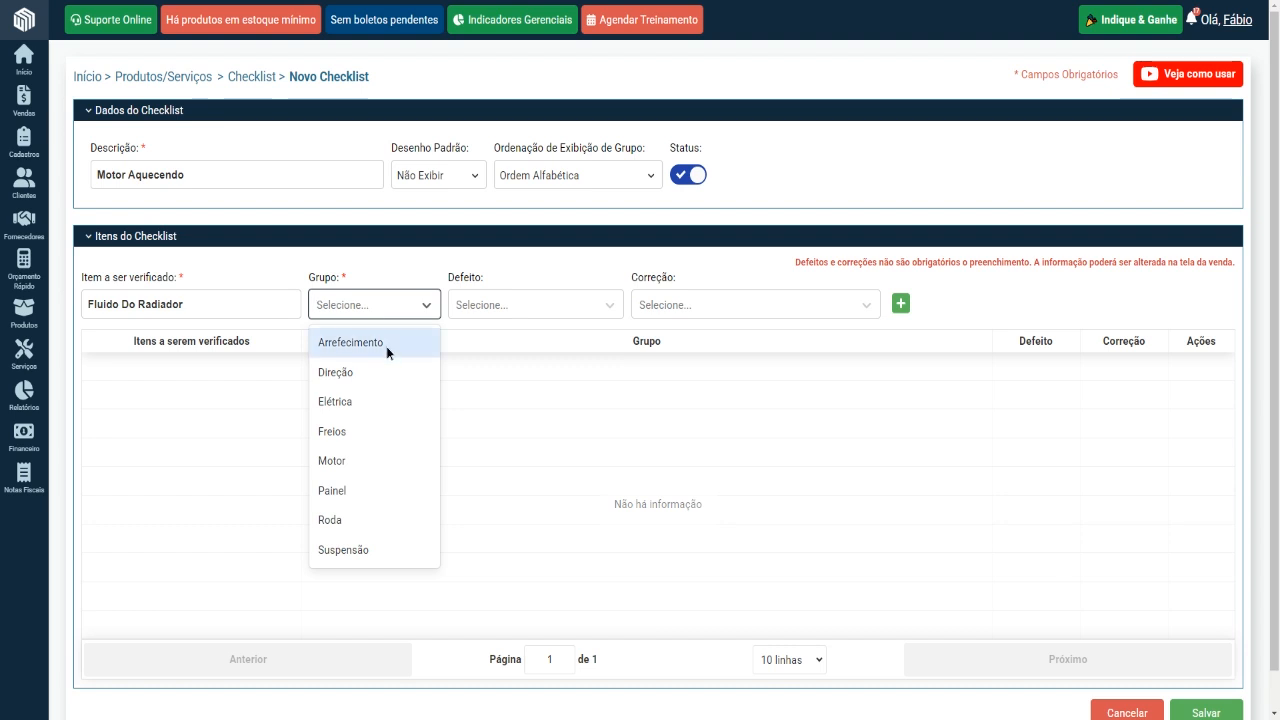
left_click(389, 344)
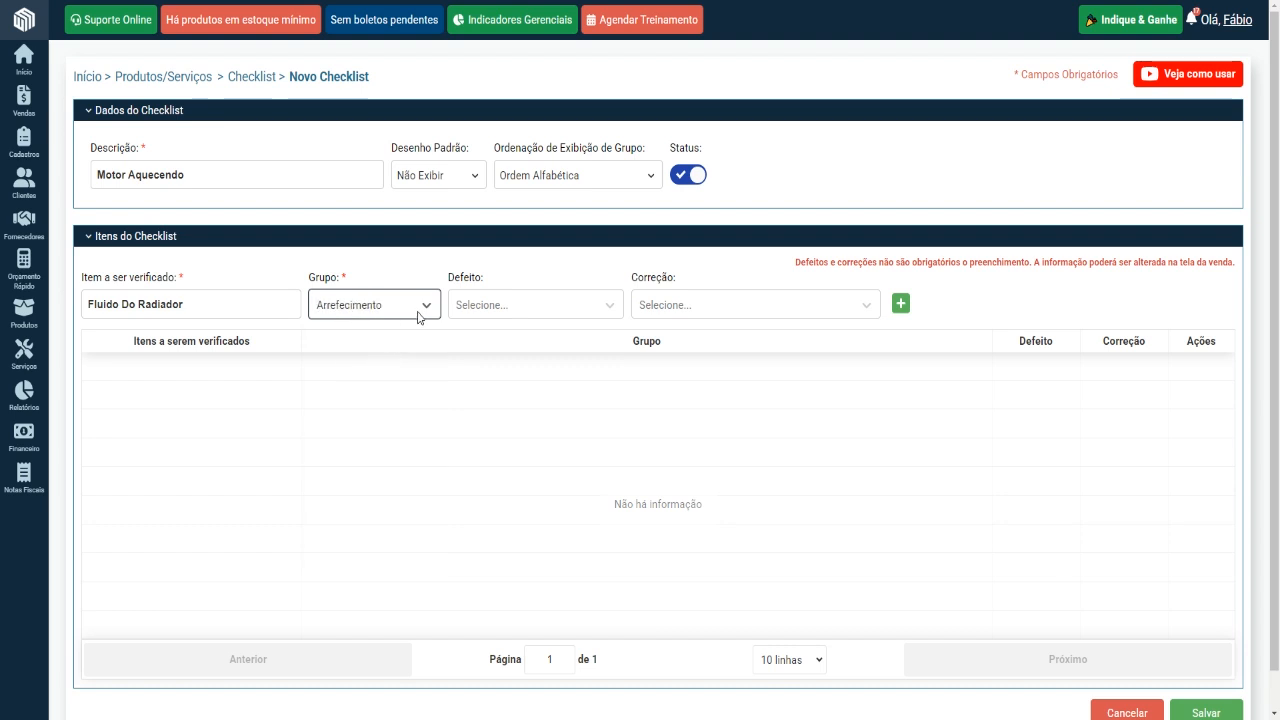
Step: Assign the defect Radiador com Ferrugem and the correction Sangria e Troca do Aditivo do Radiador, and add the item to the checklist
left_click(512, 308)
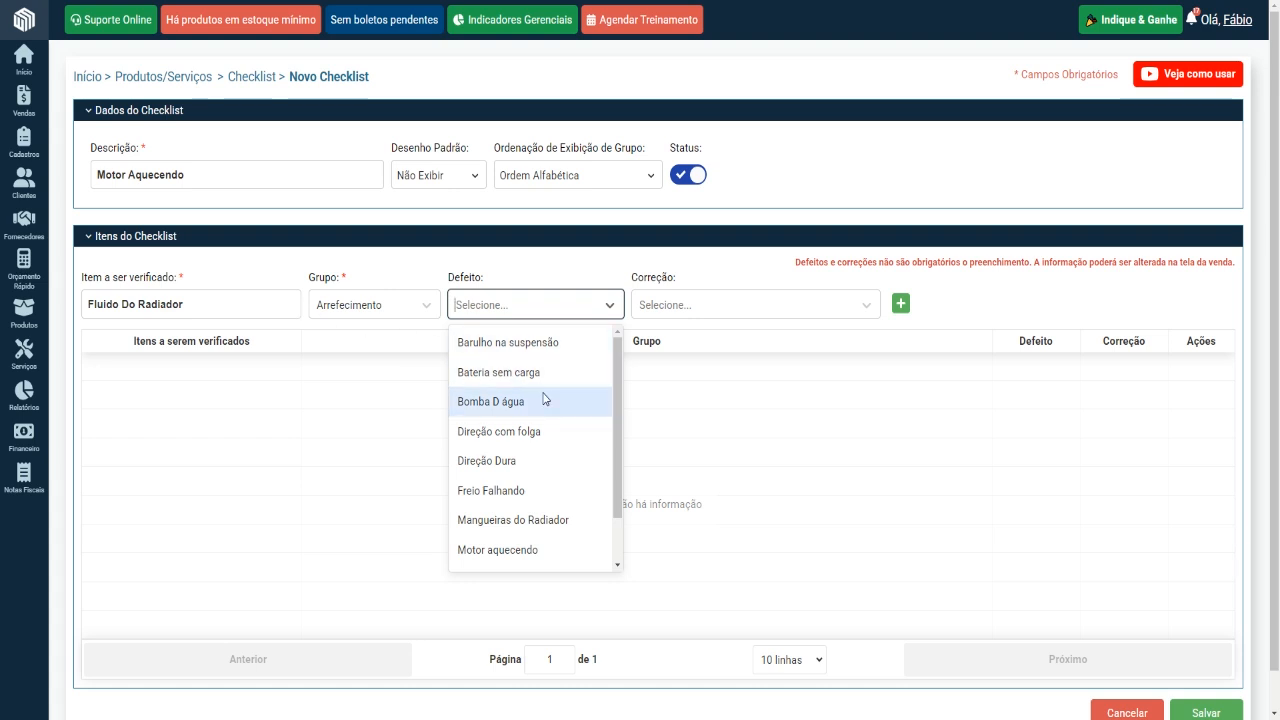
scroll(546, 399, "down", 1)
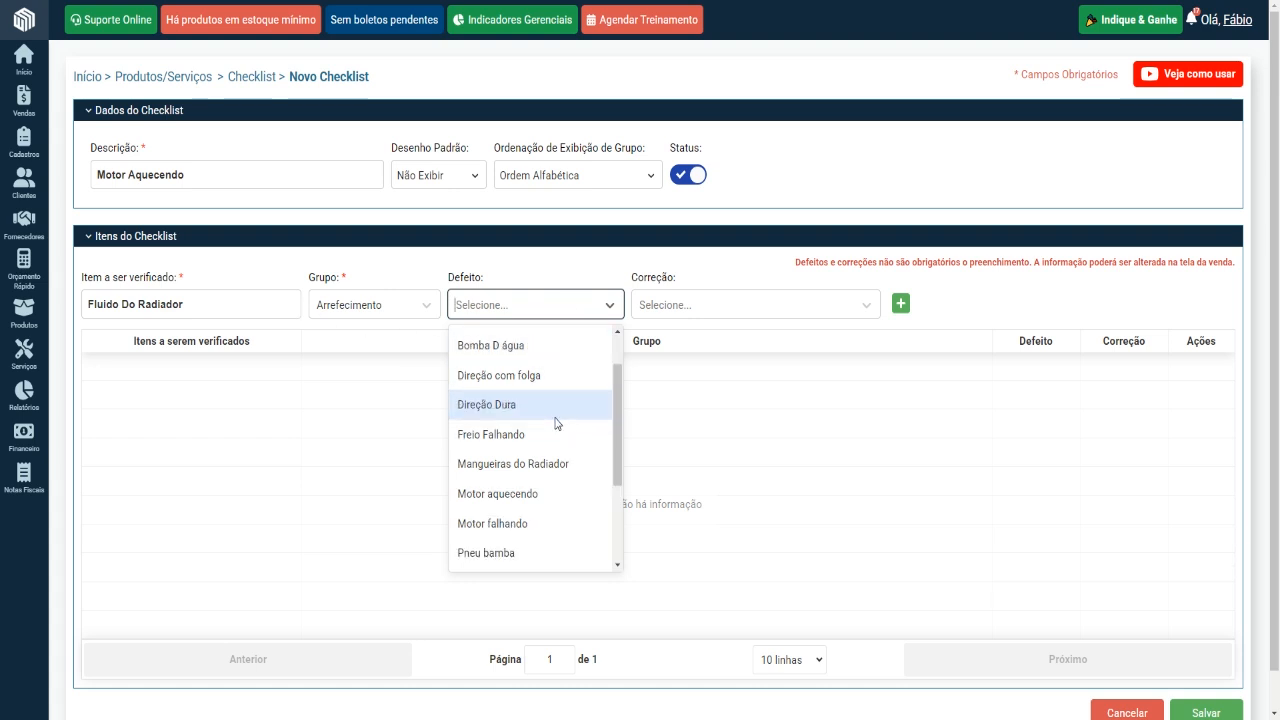
scroll(556, 423, "down", 2)
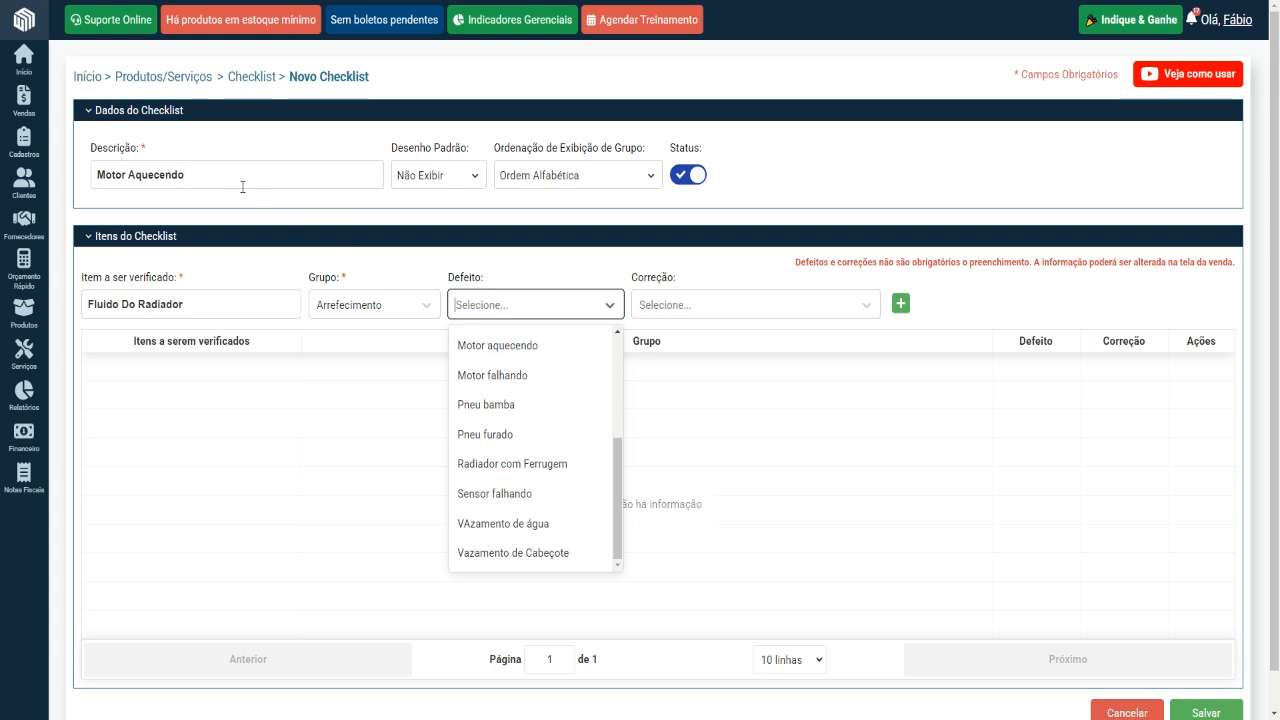
left_click(506, 466)
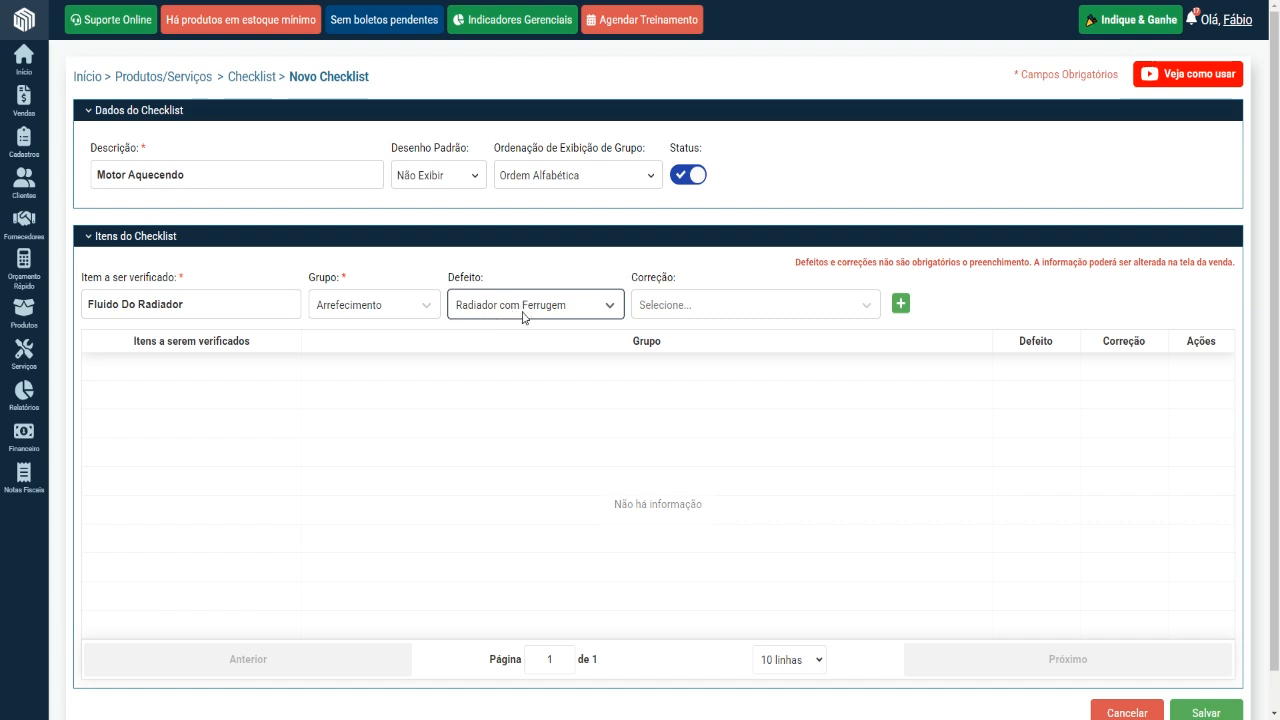
left_click(704, 310)
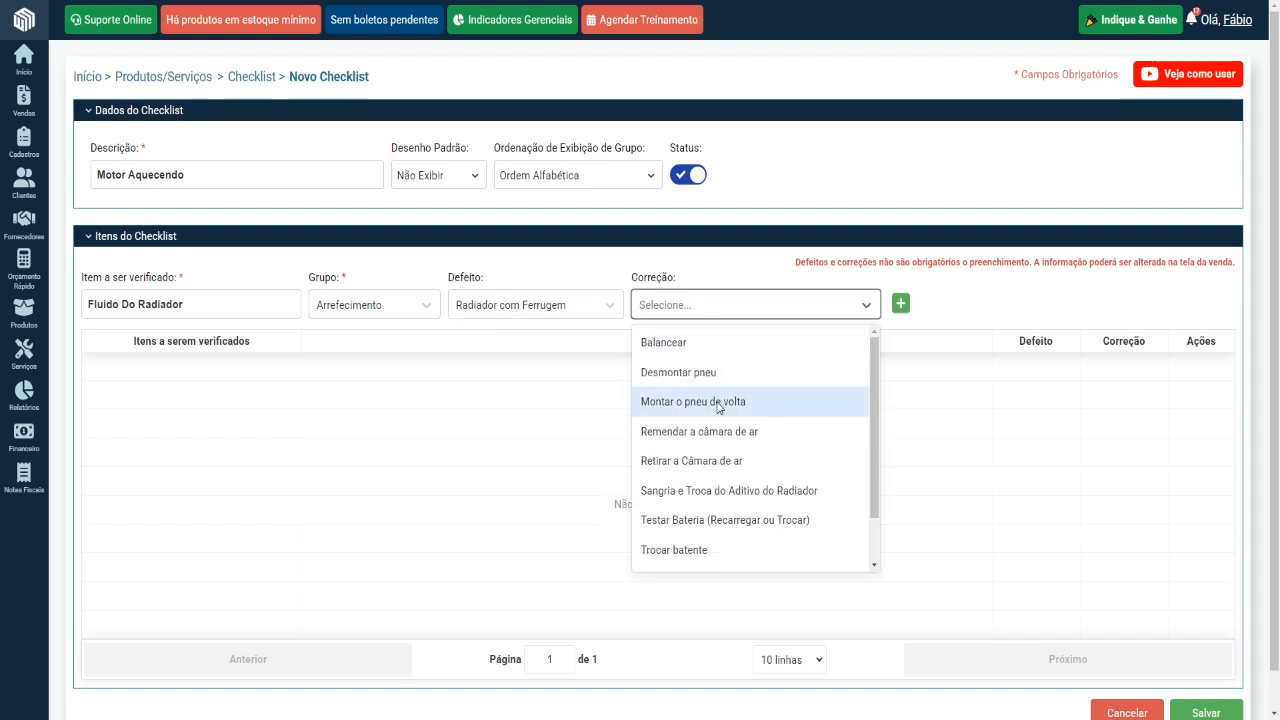
scroll(720, 422, "down", 2)
left_click(720, 436)
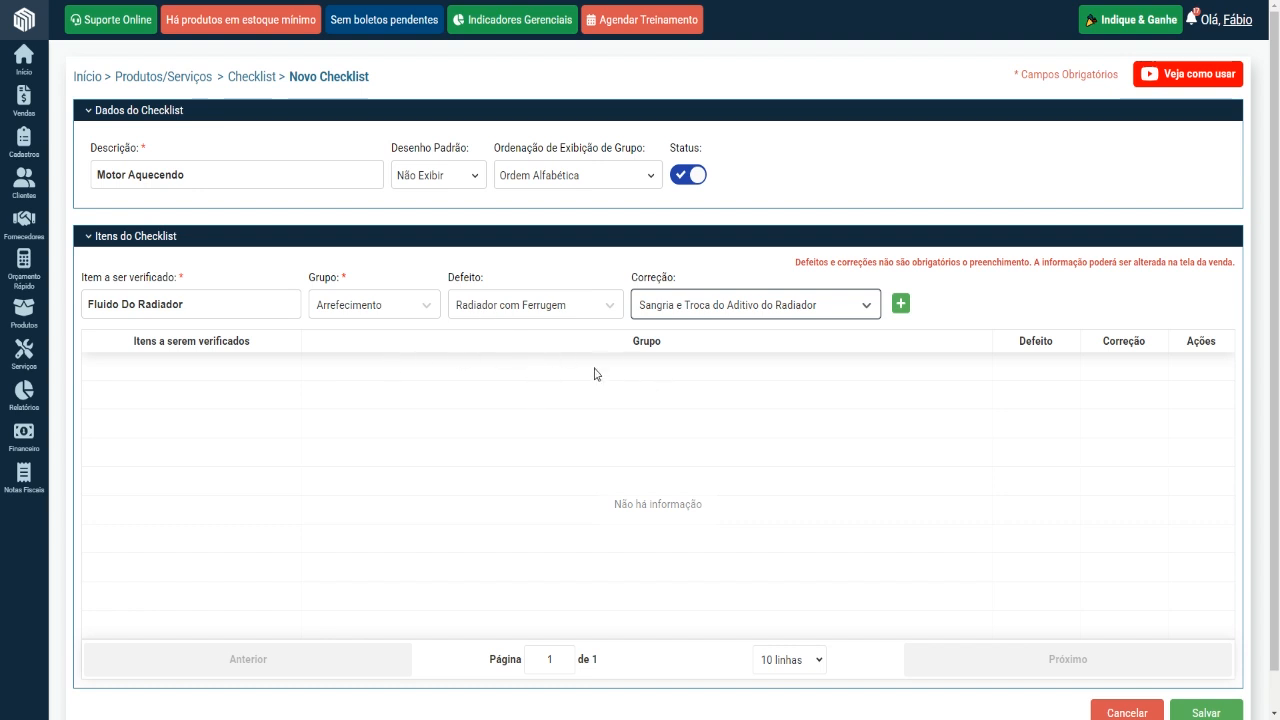
left_click(958, 311)
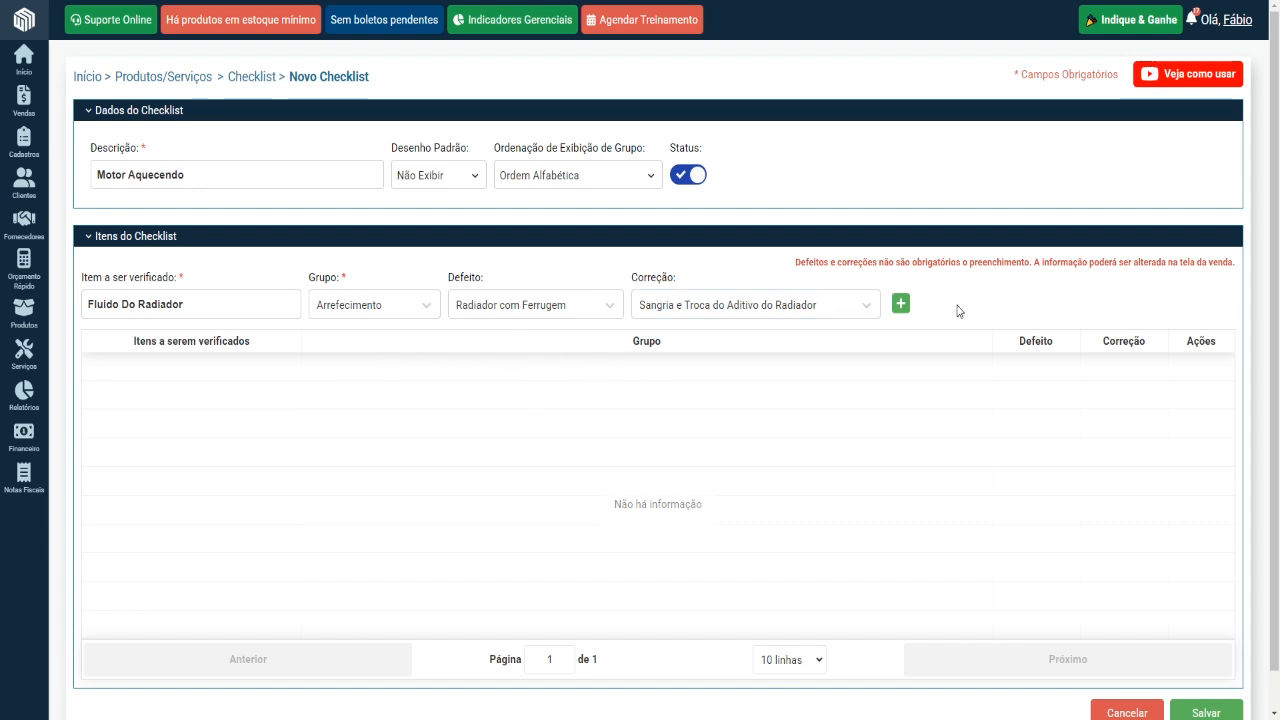
left_click(901, 305)
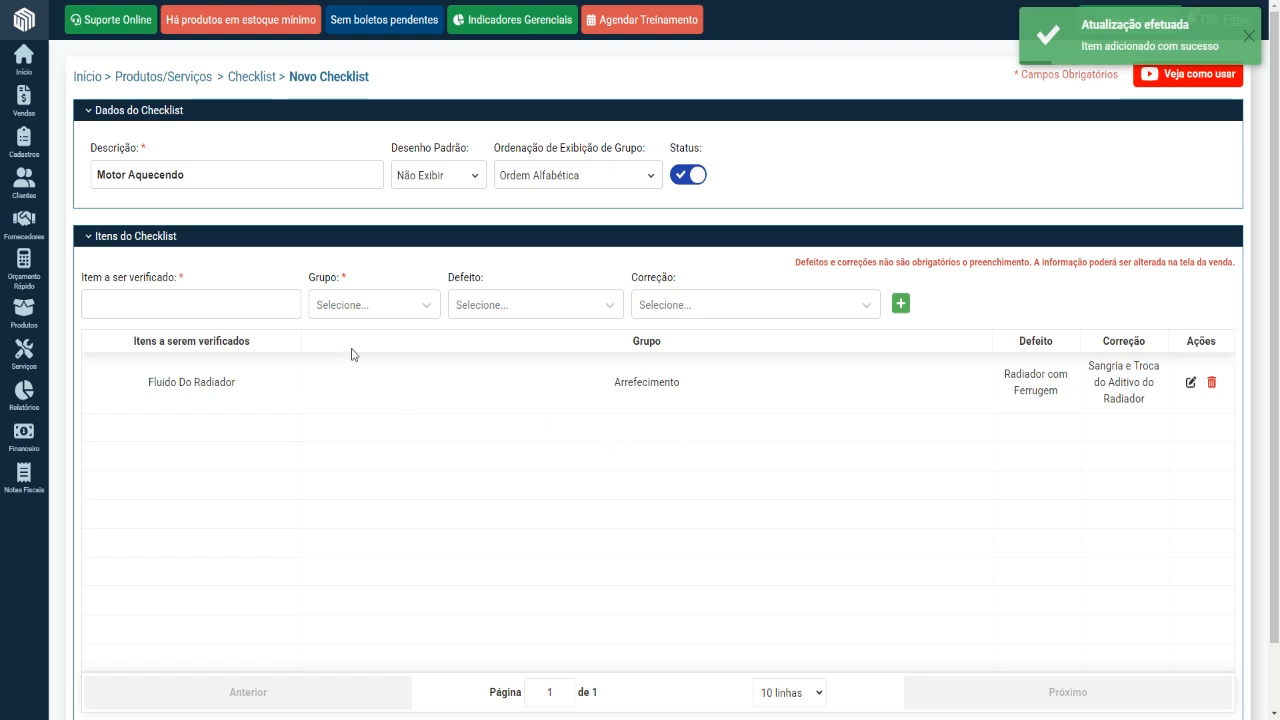
left_click(240, 303)
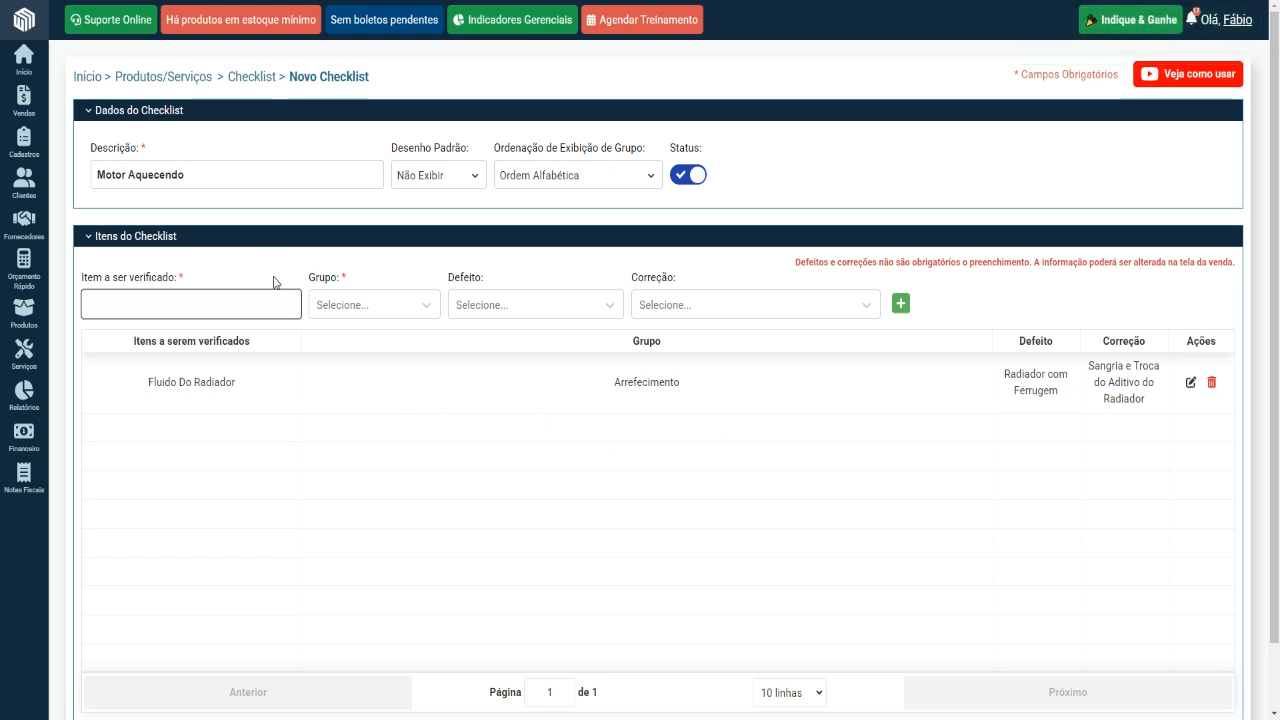
left_click(350, 308)
left_click(485, 308)
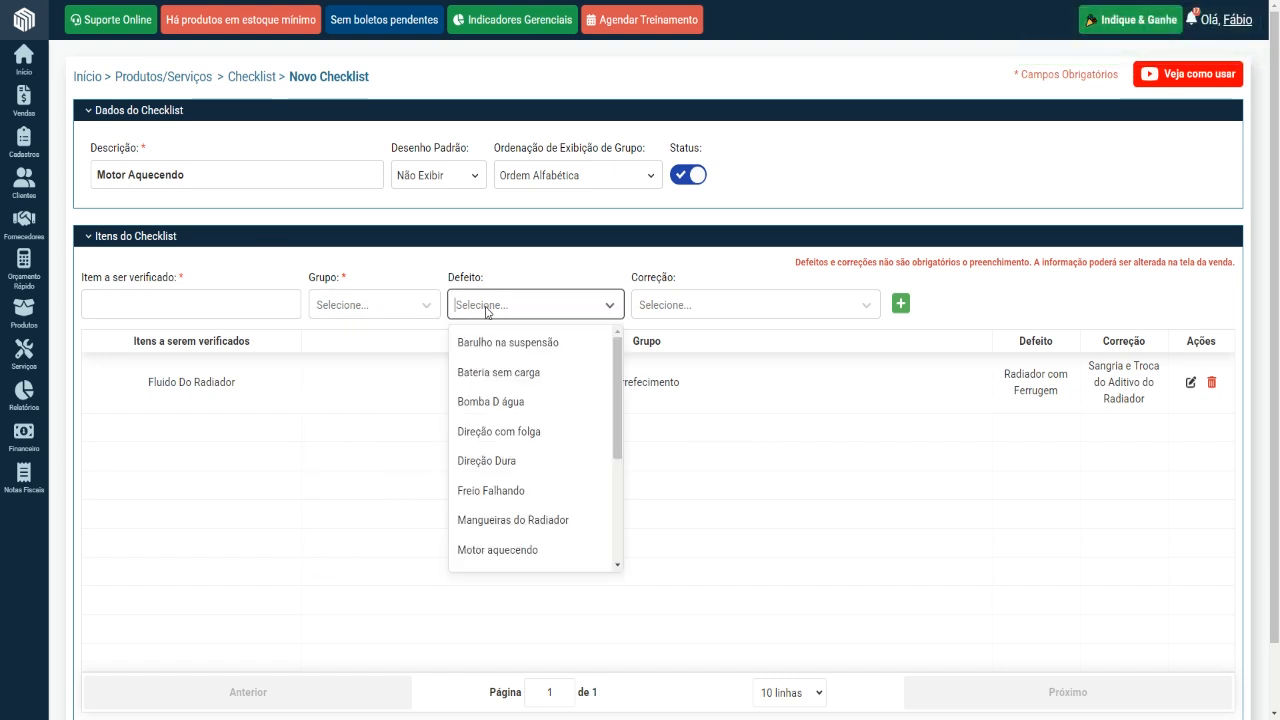
left_click(663, 306)
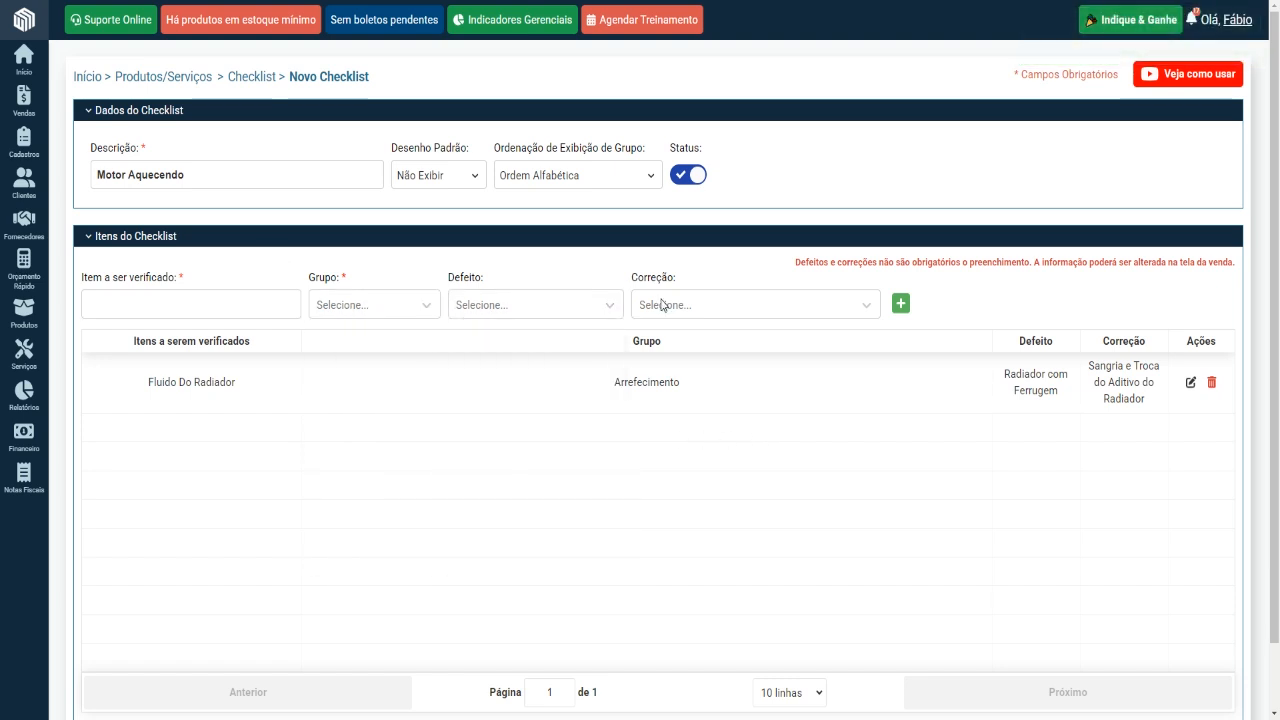
left_click(257, 298)
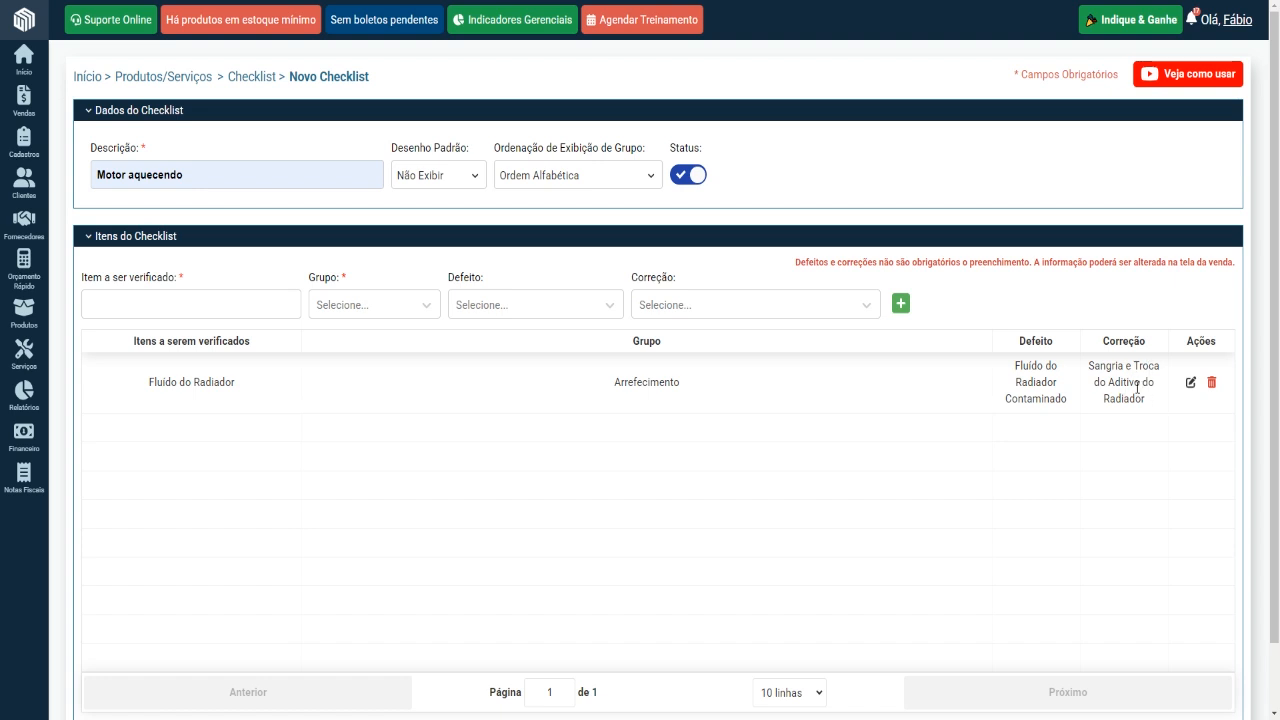
left_click_drag(246, 394, 131, 391)
left_click(257, 386)
left_click_drag(603, 400, 650, 393)
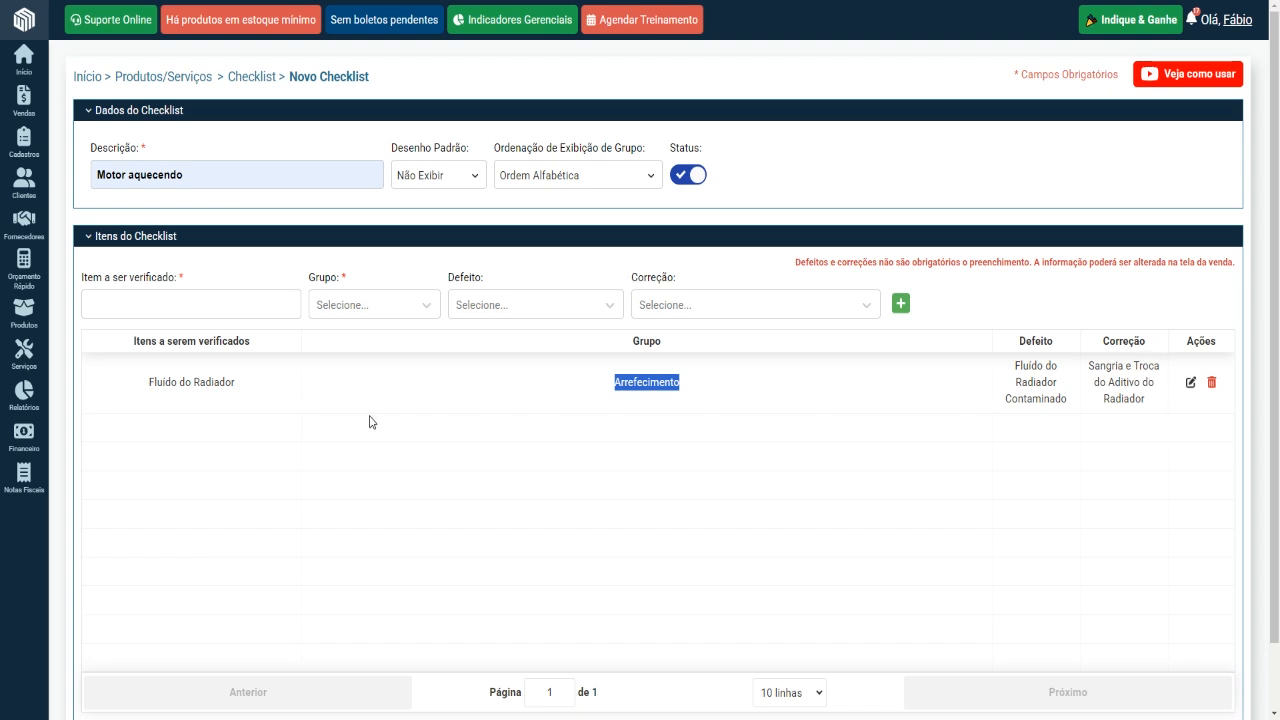
Step: Set the new item's group to Arrefecimento, its defect to Bomba D água and its correction to Trocar Bomba d' água
left_click(393, 308)
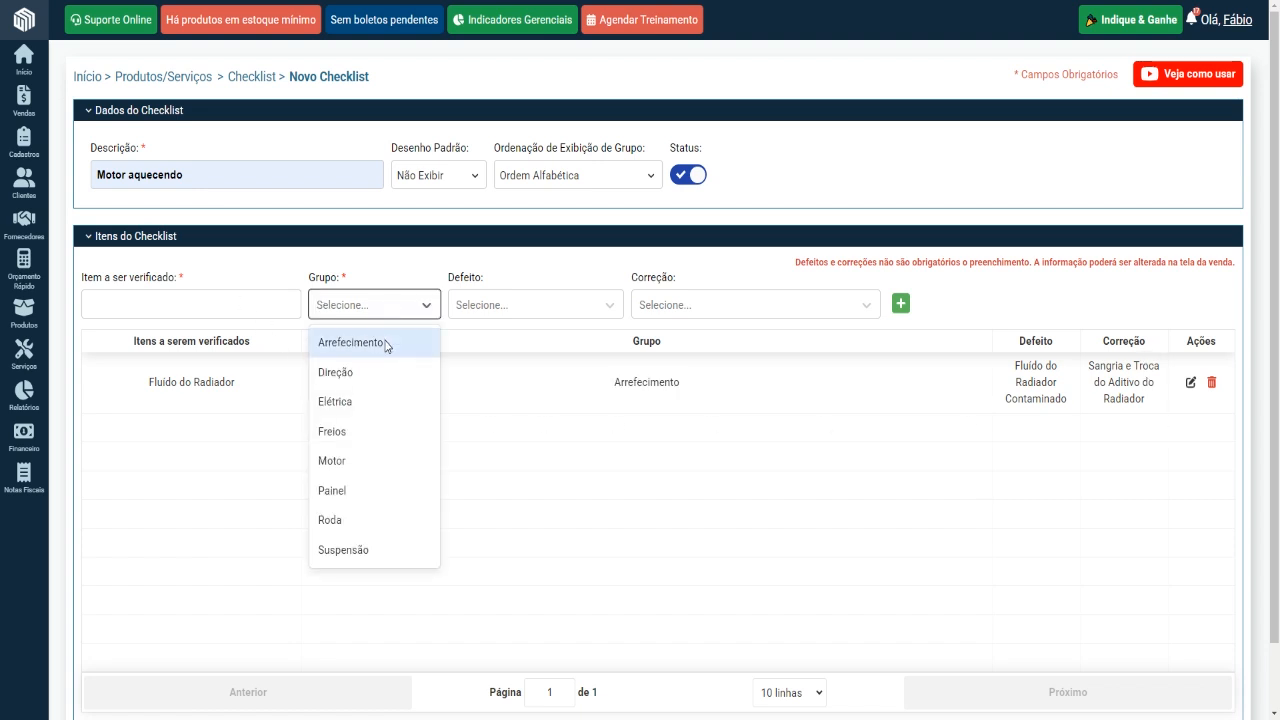
left_click(386, 344)
left_click(492, 308)
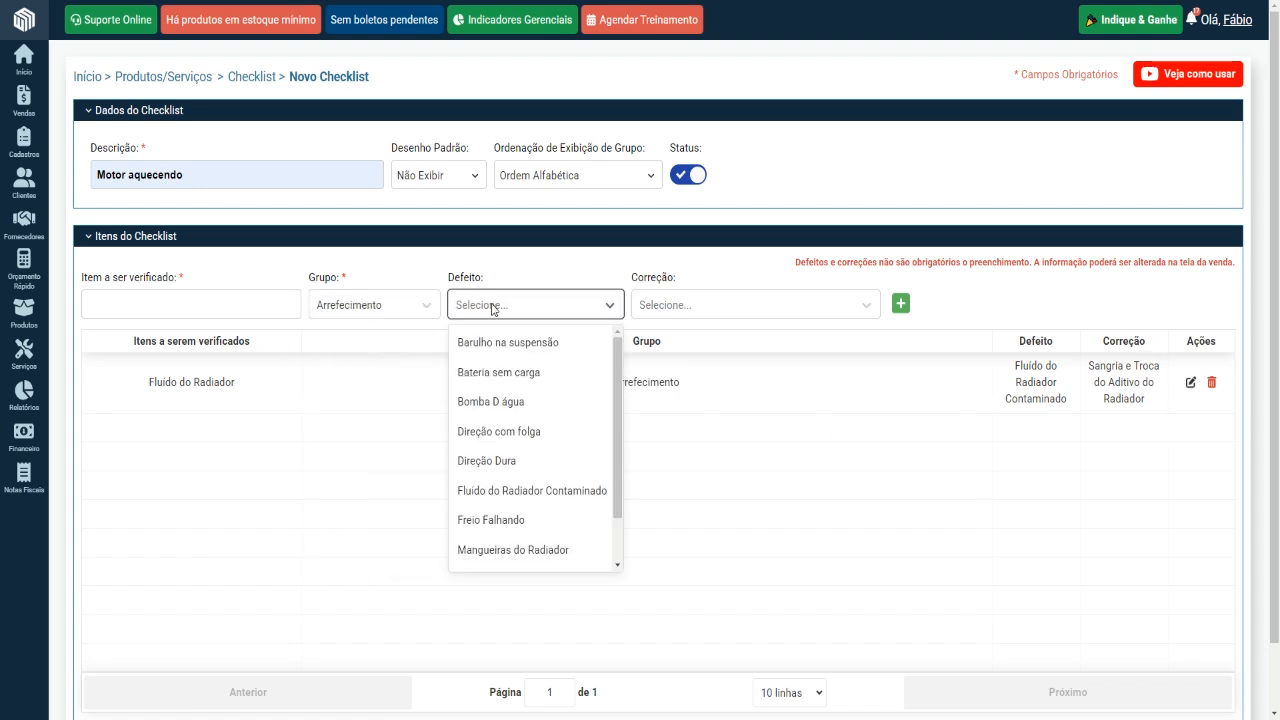
left_click(532, 402)
left_click(690, 306)
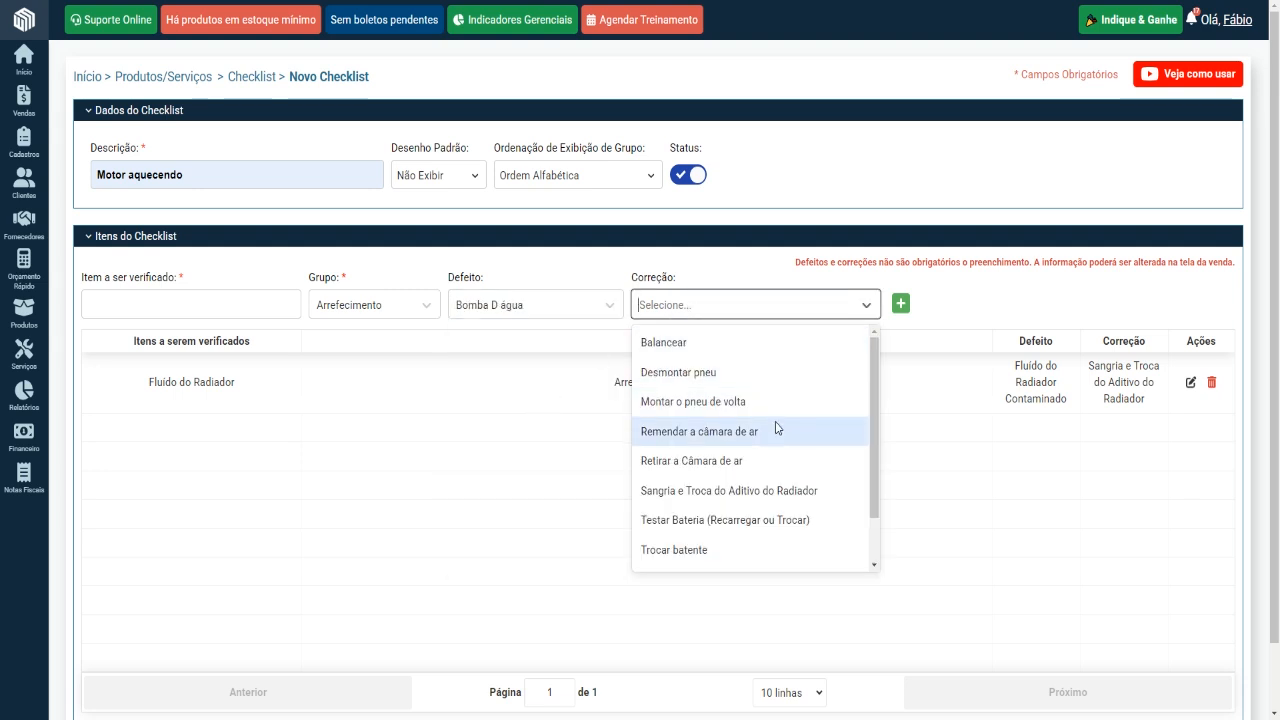
scroll(775, 421, "down", 1)
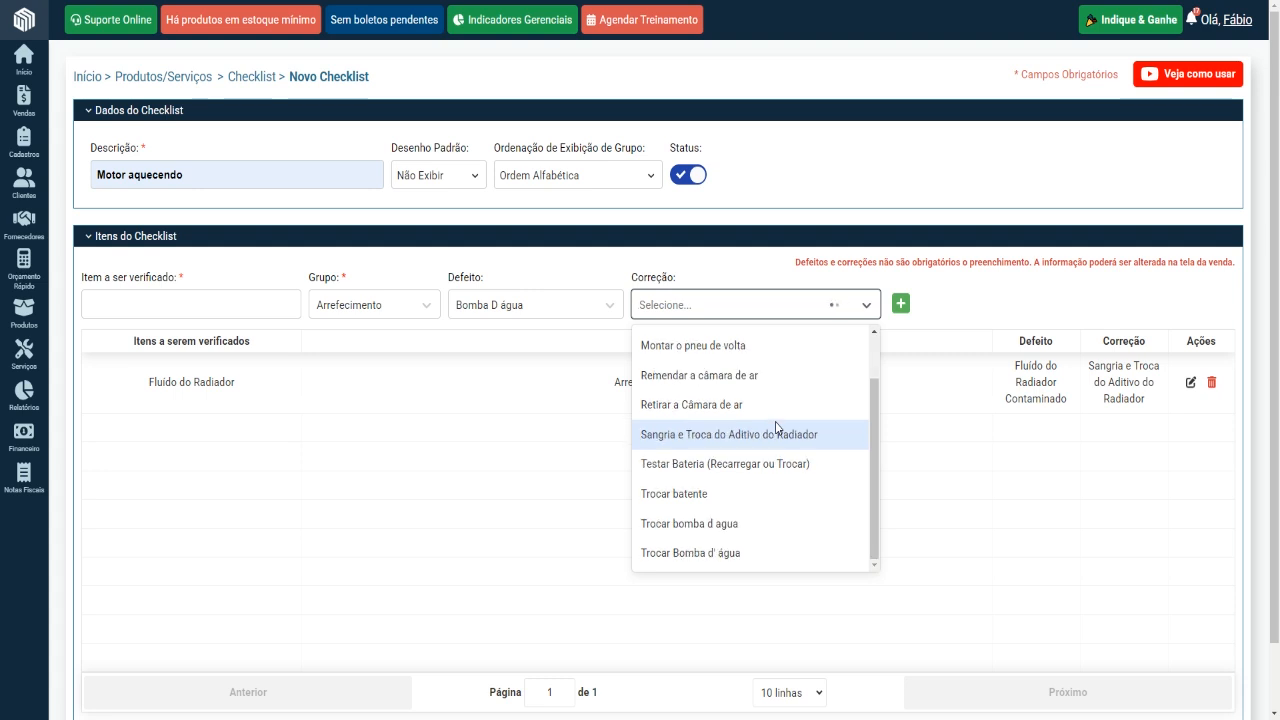
left_click(760, 555)
Step: Name the item to verify "Bomba d Água" and add it to the checklist
left_click(274, 303)
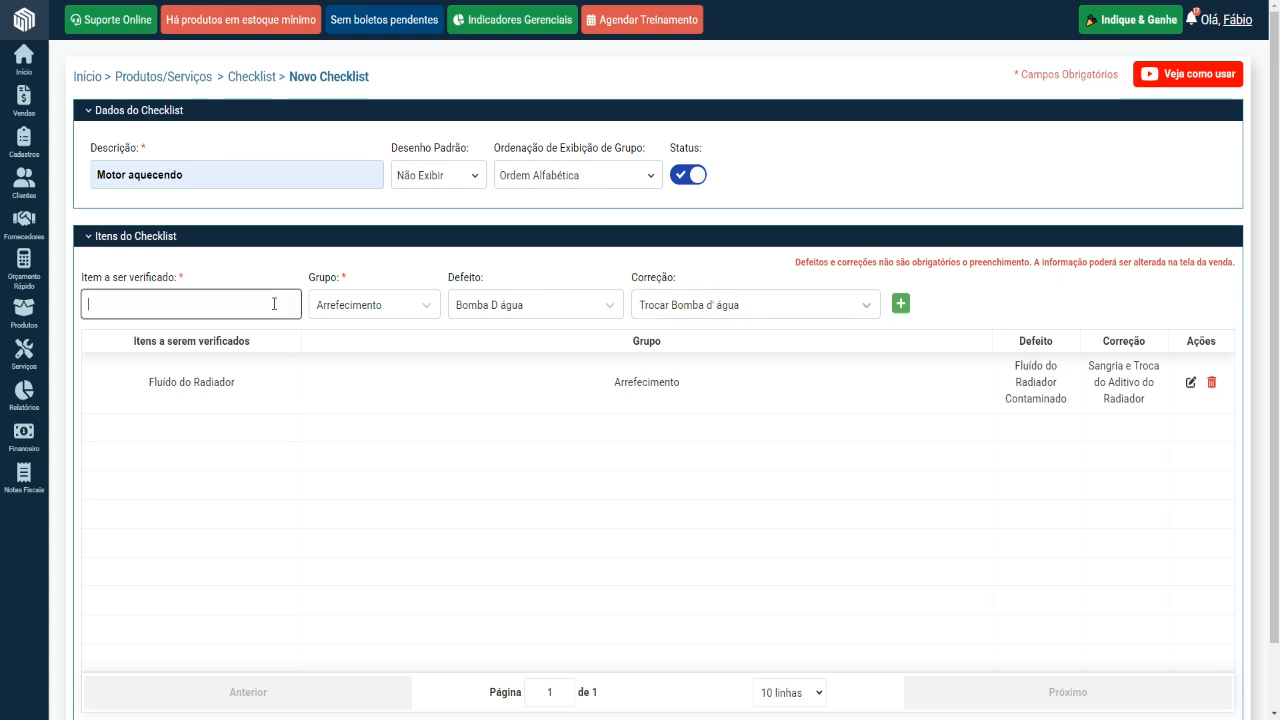
type("Bomba d Água")
left_click(901, 304)
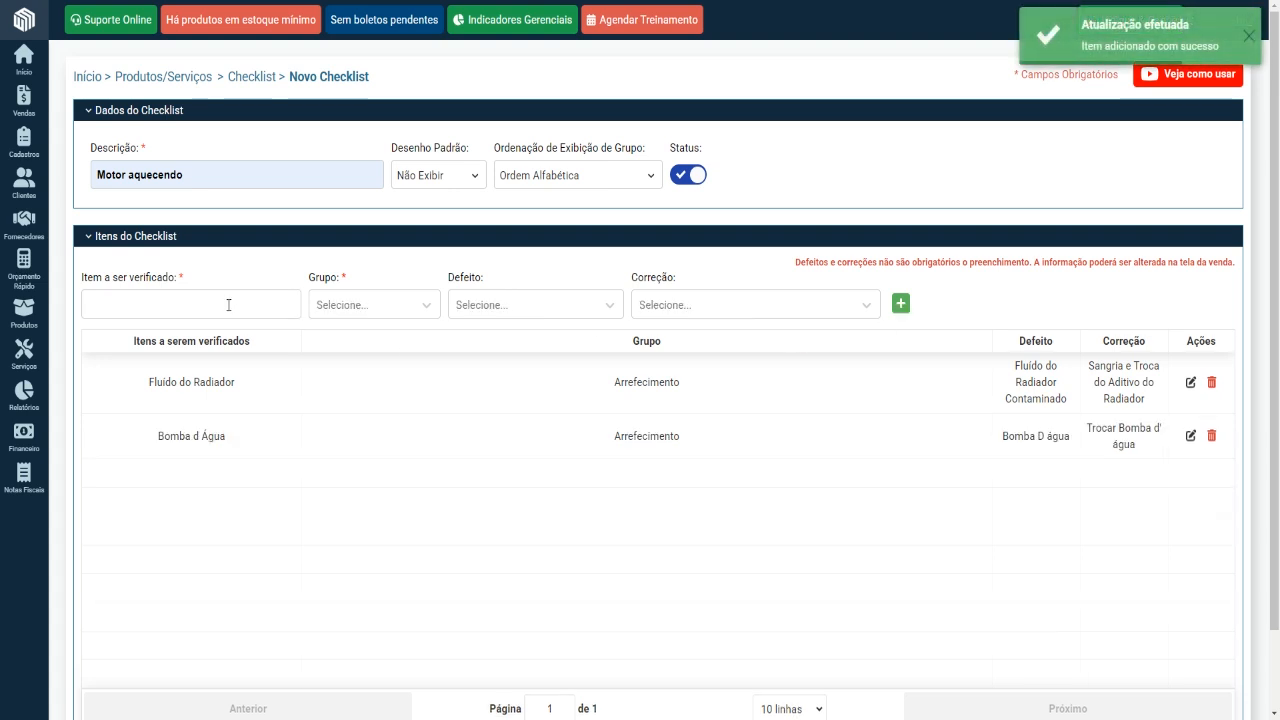
Step: Assign a new checklist item to the Arrefecimento group and browse the available defects
left_click(428, 306)
left_click(422, 343)
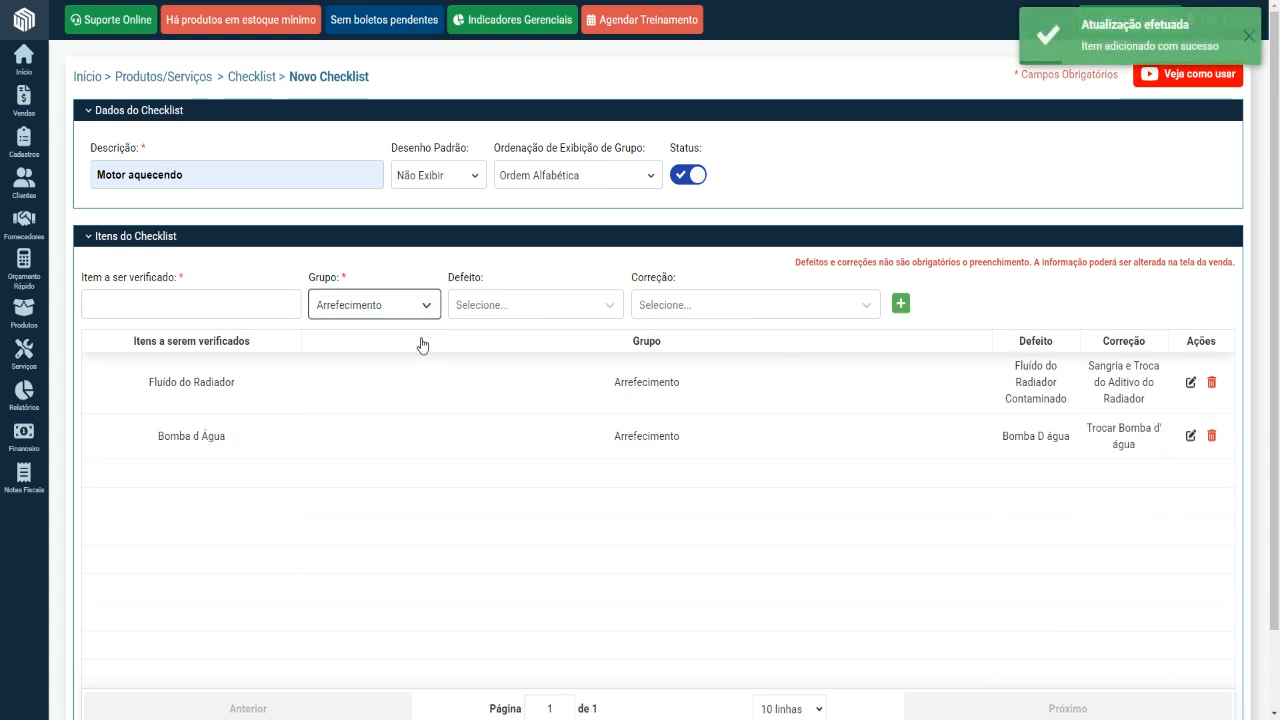
left_click(500, 308)
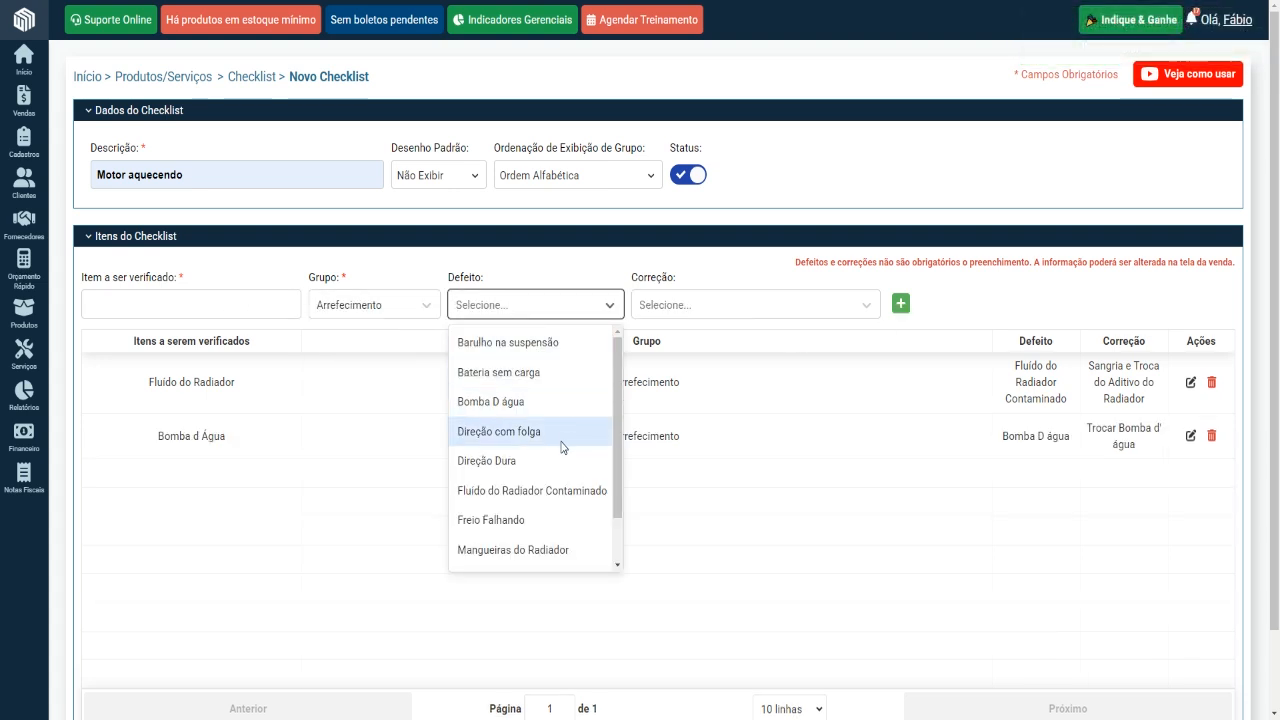
scroll(553, 500, "down", 1)
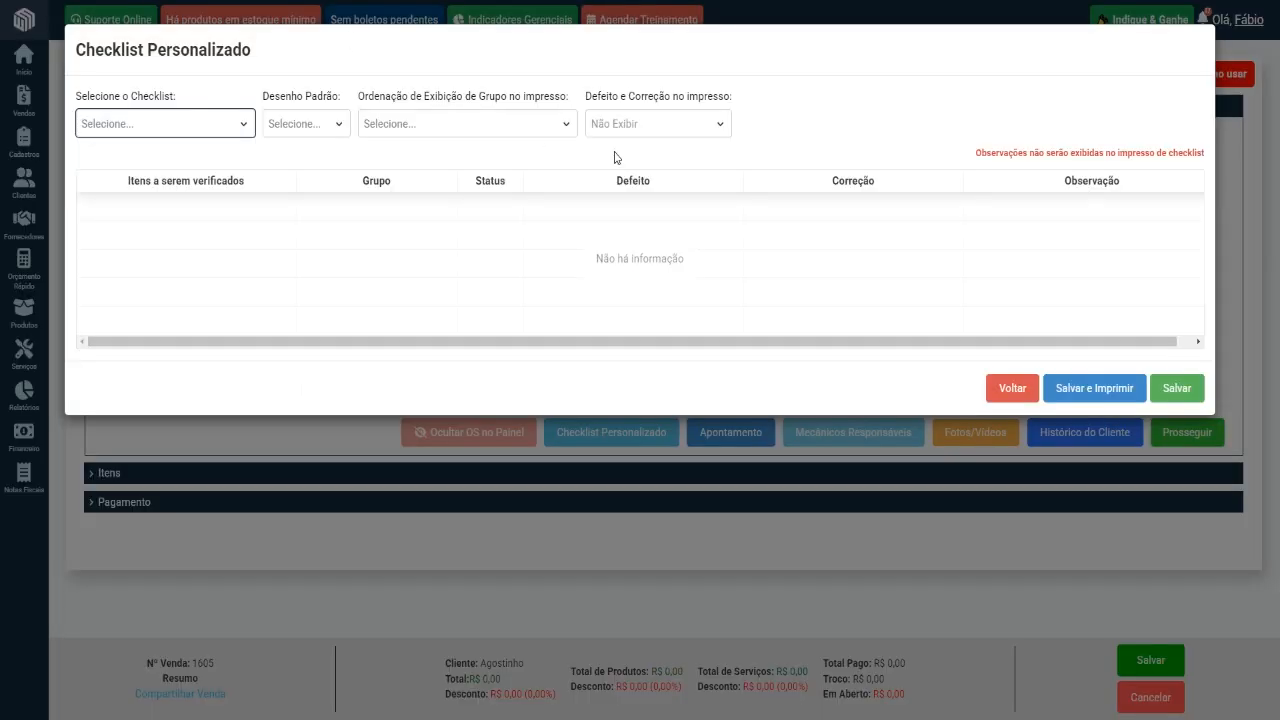
Step: Open the sale's printable Checklist Carros, examine its inspection items, and return to the checklist registration
left_click(1020, 390)
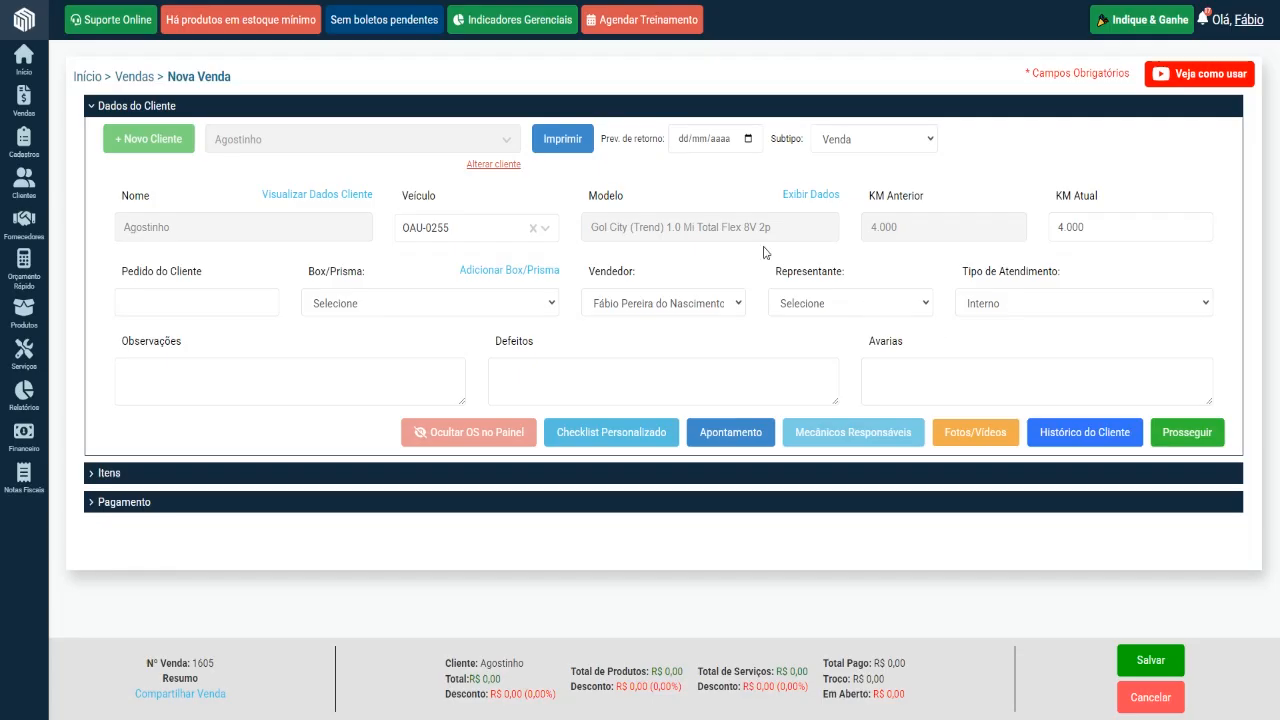
left_click(563, 137)
left_click(645, 134)
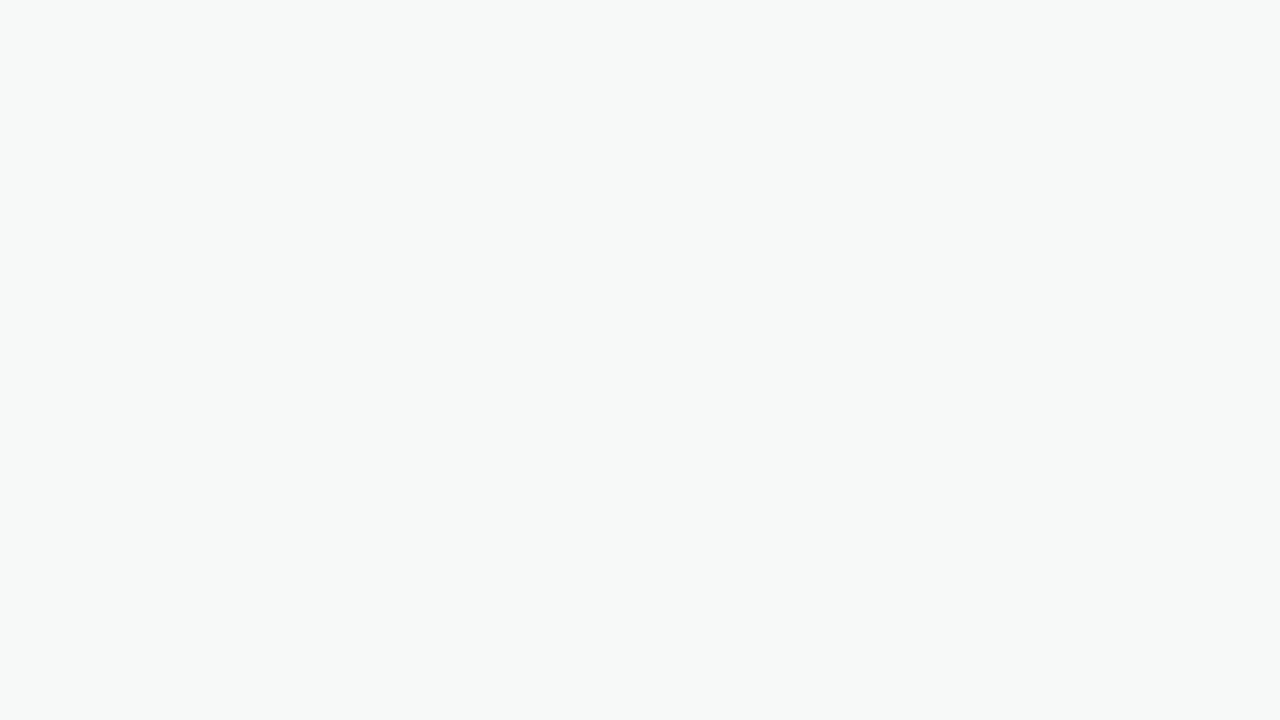
scroll(345, 170, "down", 3)
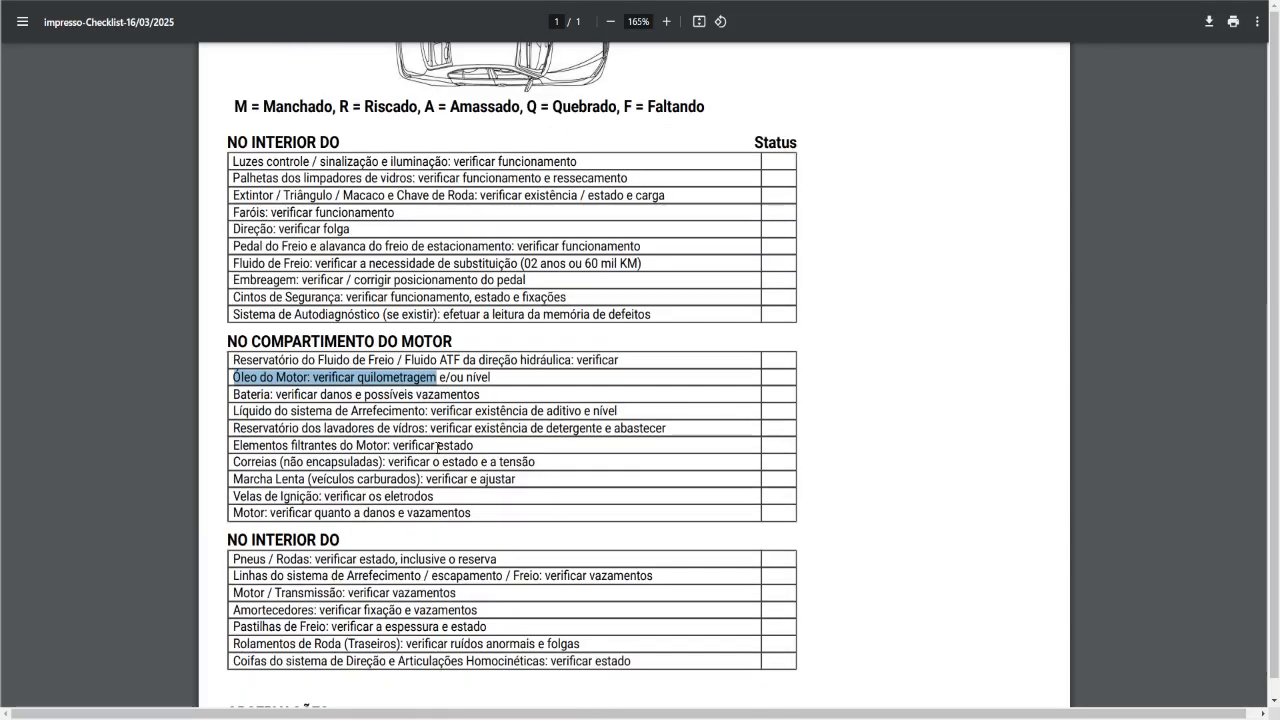
left_click_drag(234, 161, 394, 196)
left_click(284, 1)
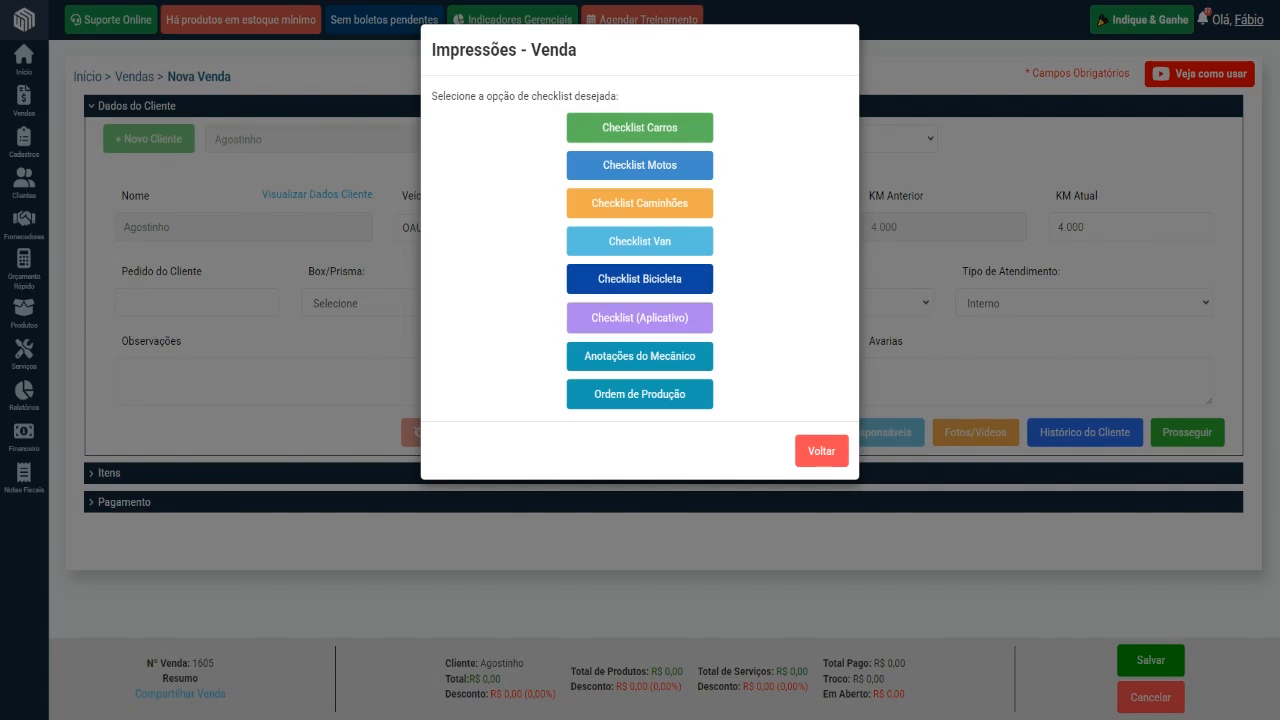
left_click(130, 1)
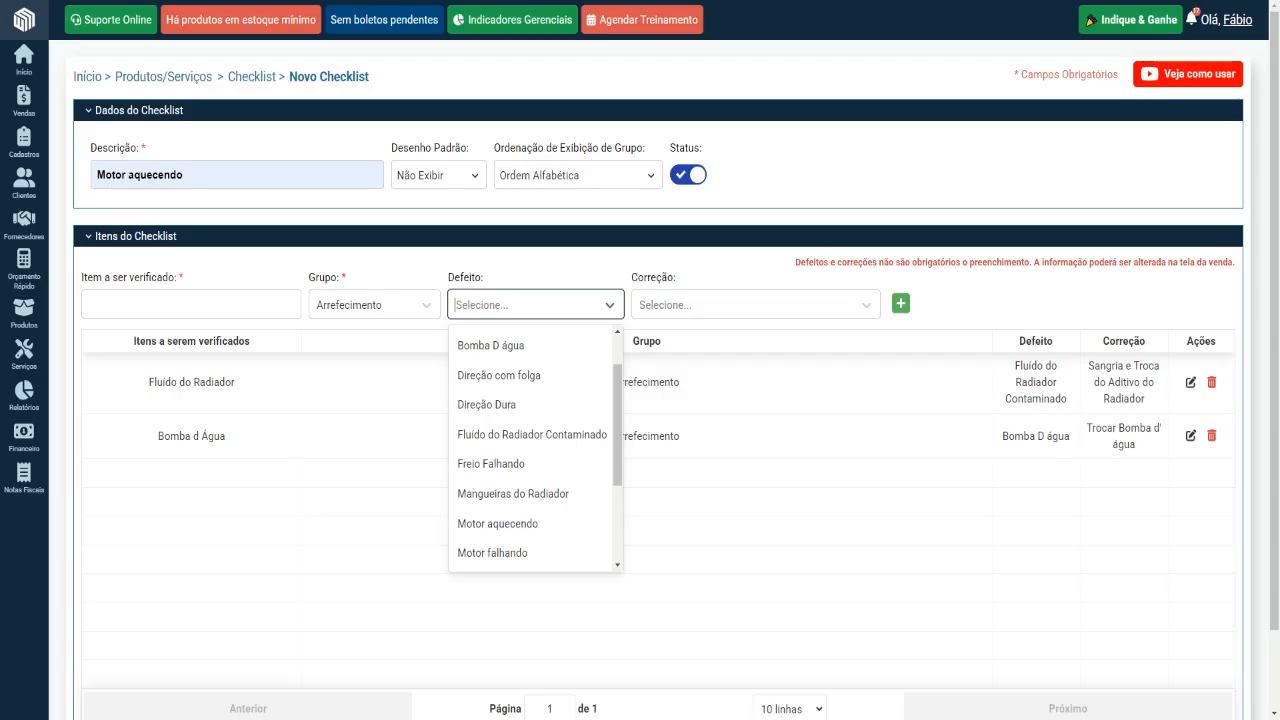
Step: Assign the defect Mangueiras do Radiador and the correction Trocar mangueiras rachadas e com bolhas to the item
left_click(499, 306)
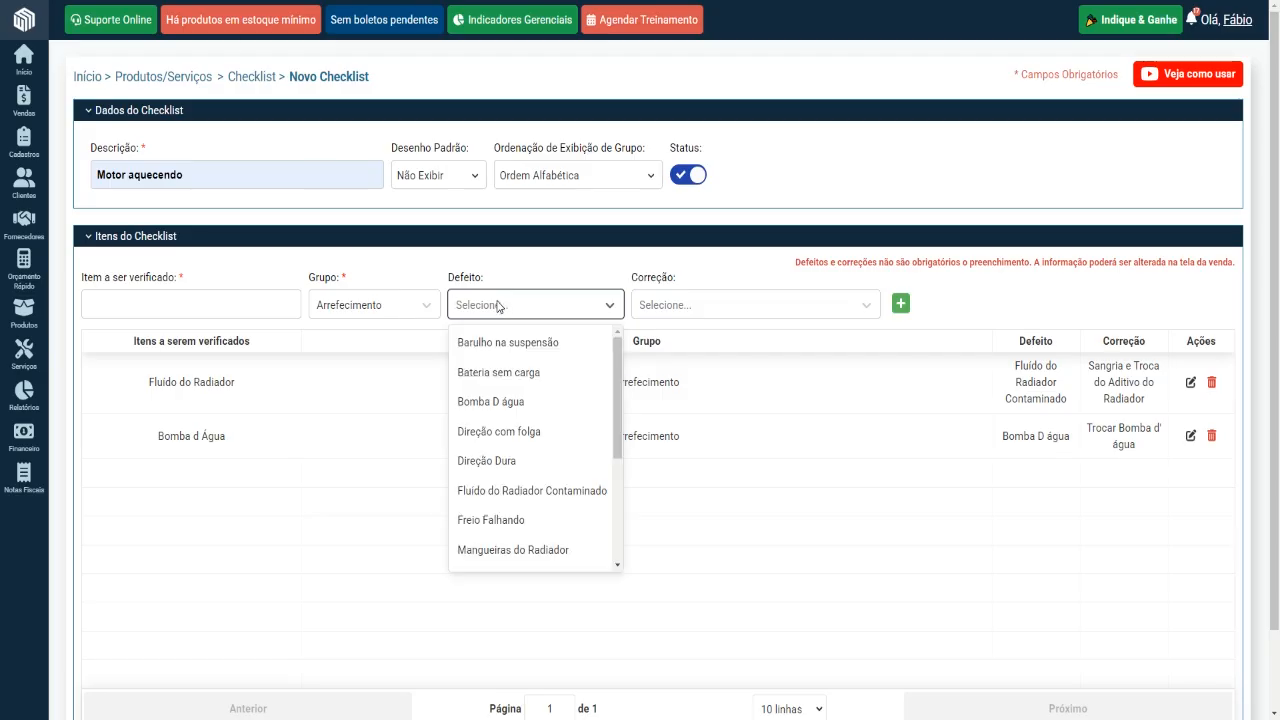
type("v")
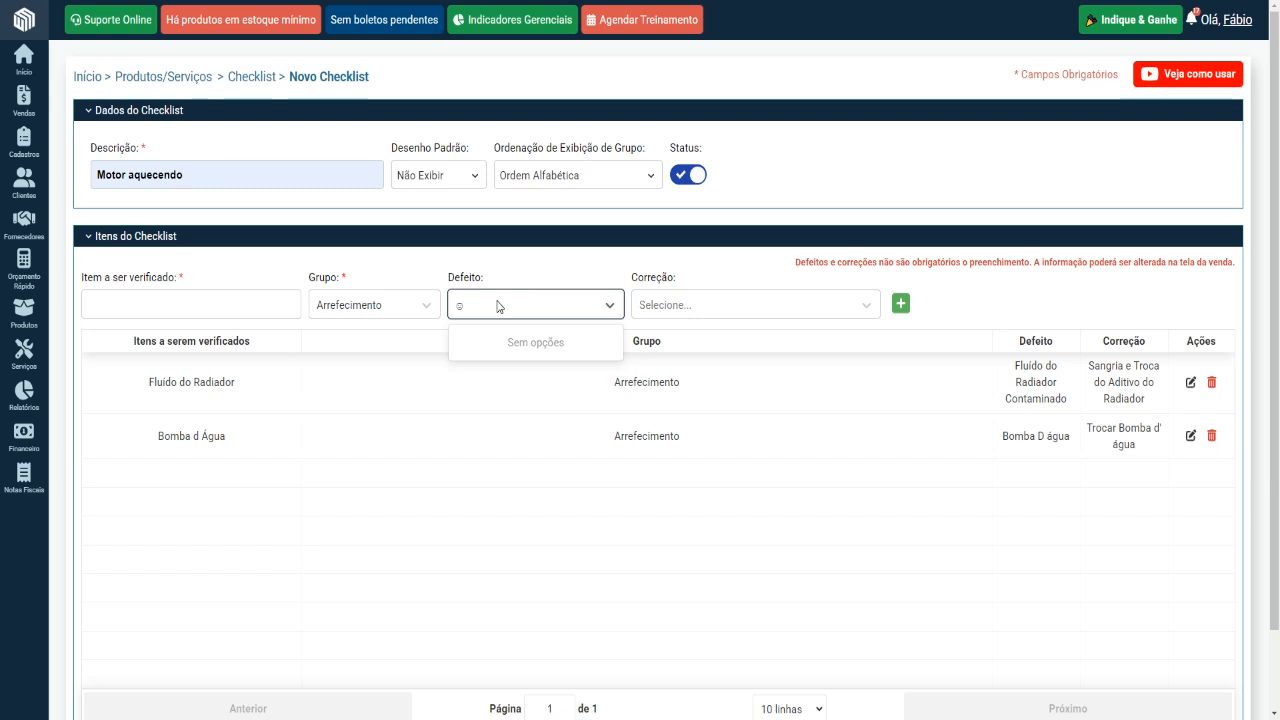
key("BackSpace")
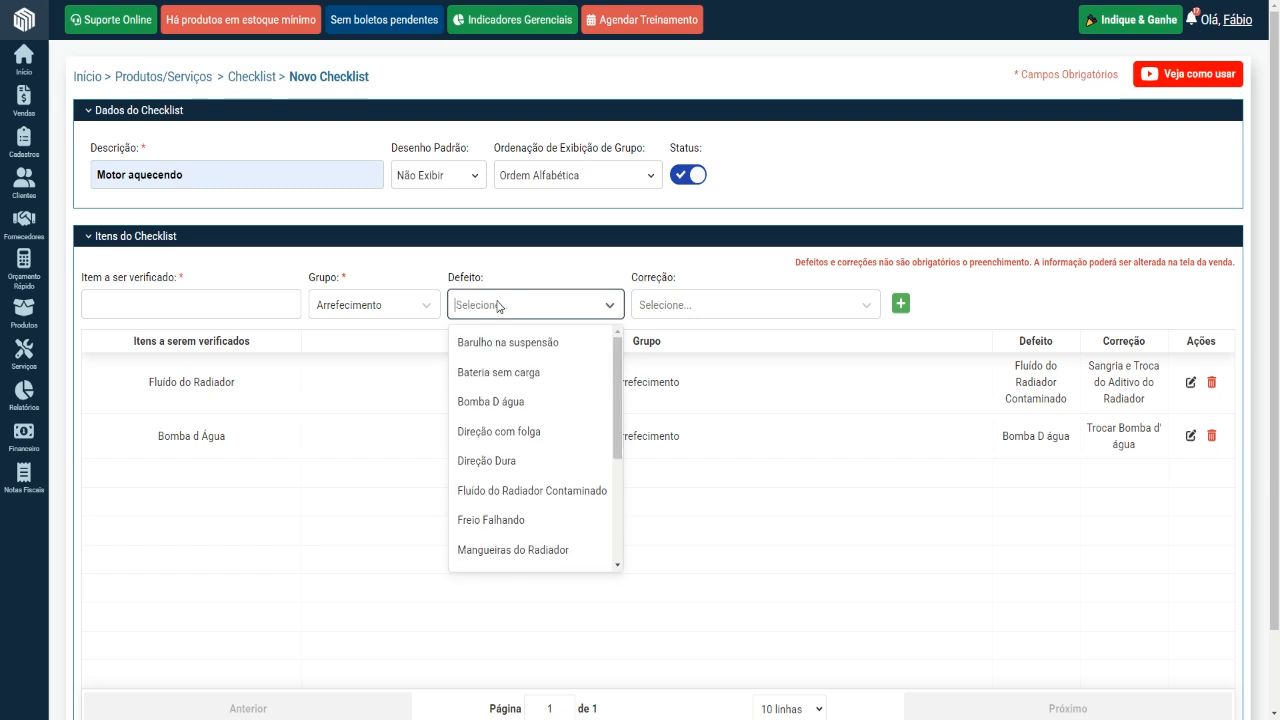
left_click(528, 549)
left_click(740, 311)
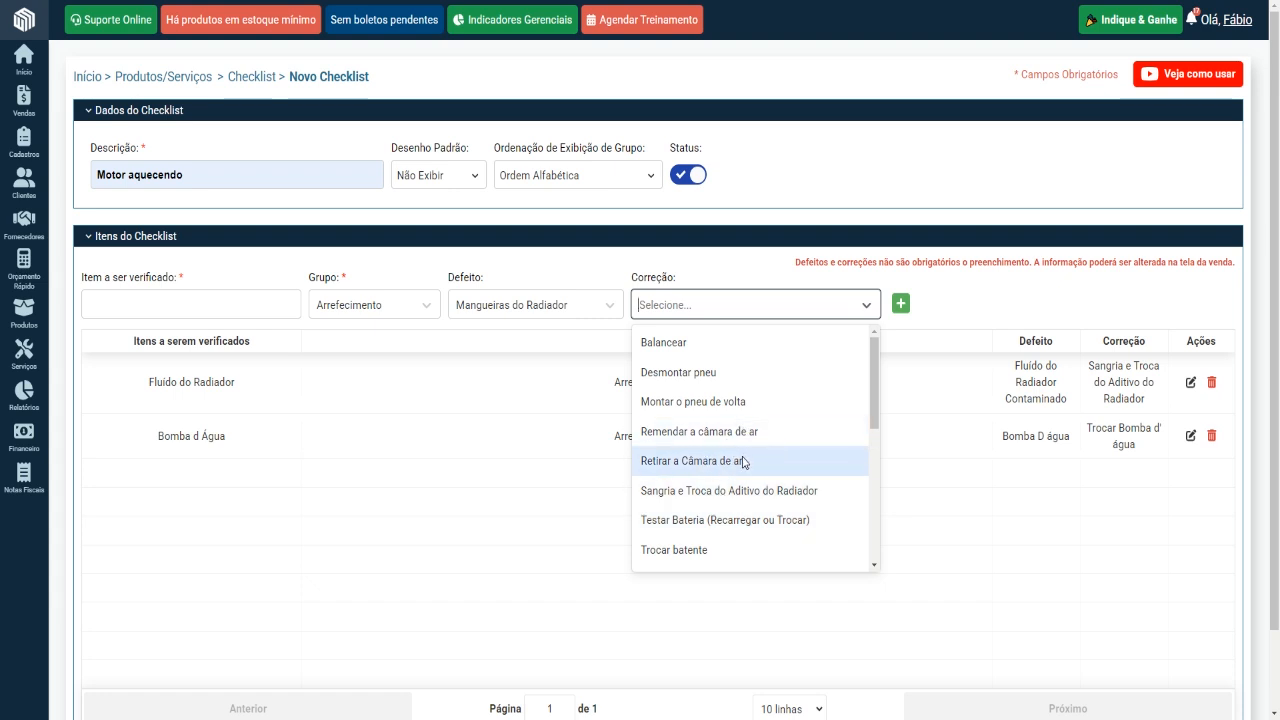
scroll(746, 462, "down", 2)
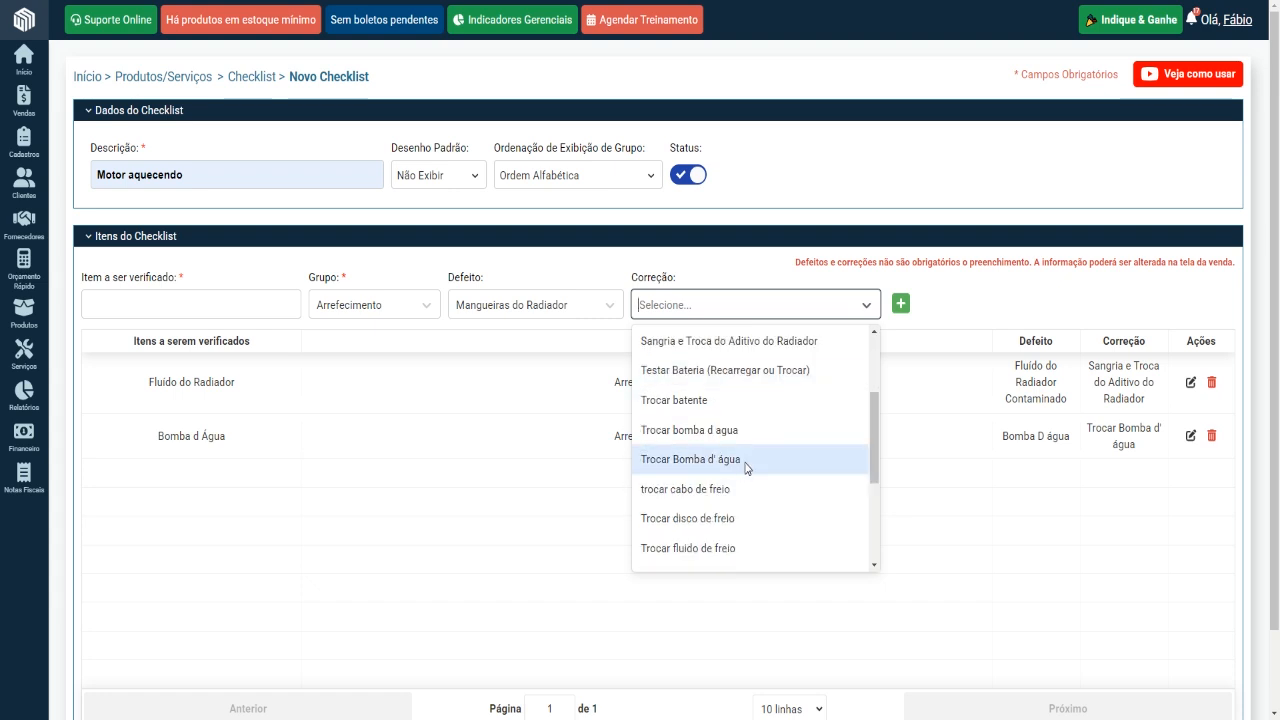
scroll(750, 472, "down", 3)
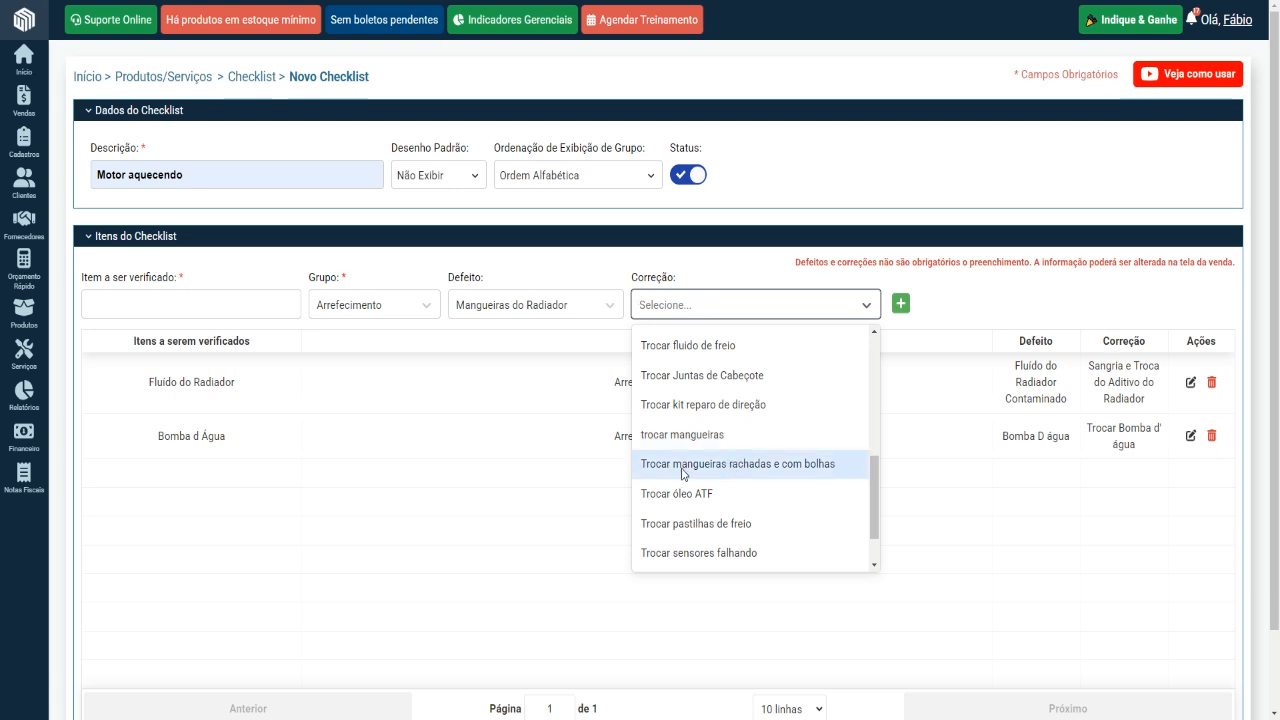
left_click(715, 465)
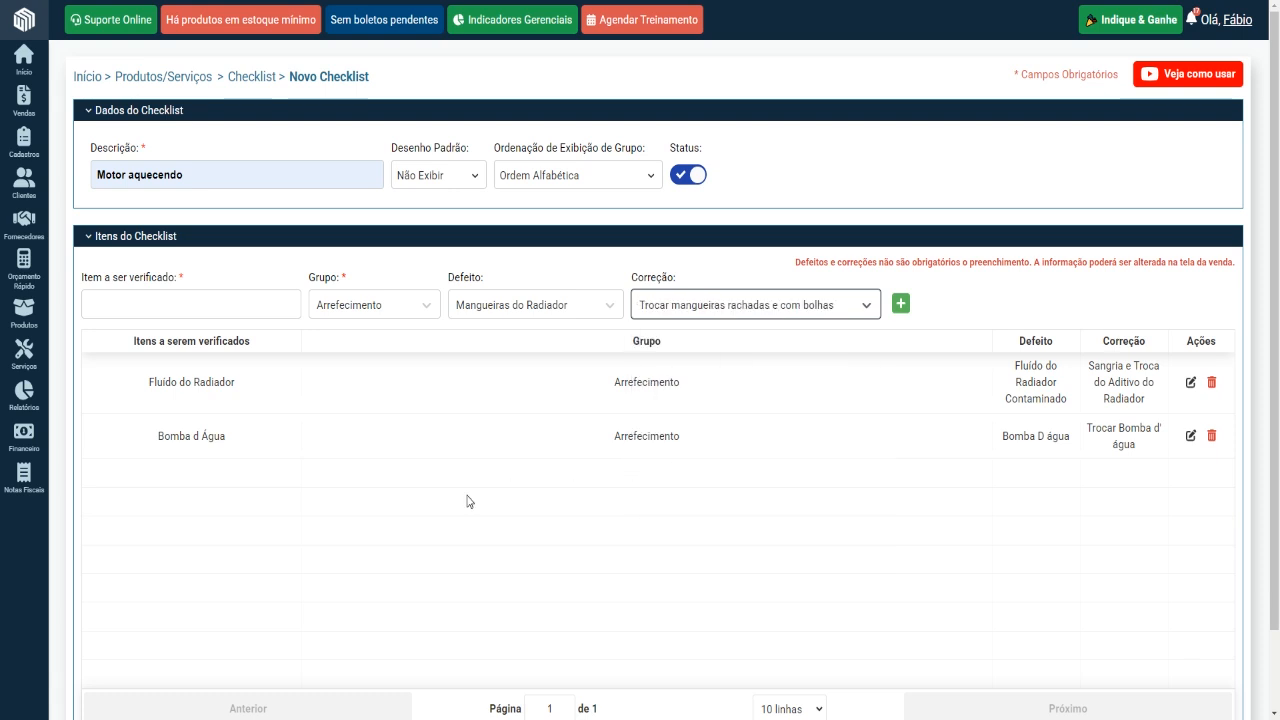
Step: Name the item to verify "Mangueiras do Radiador" and add it to the checklist
left_click(219, 303)
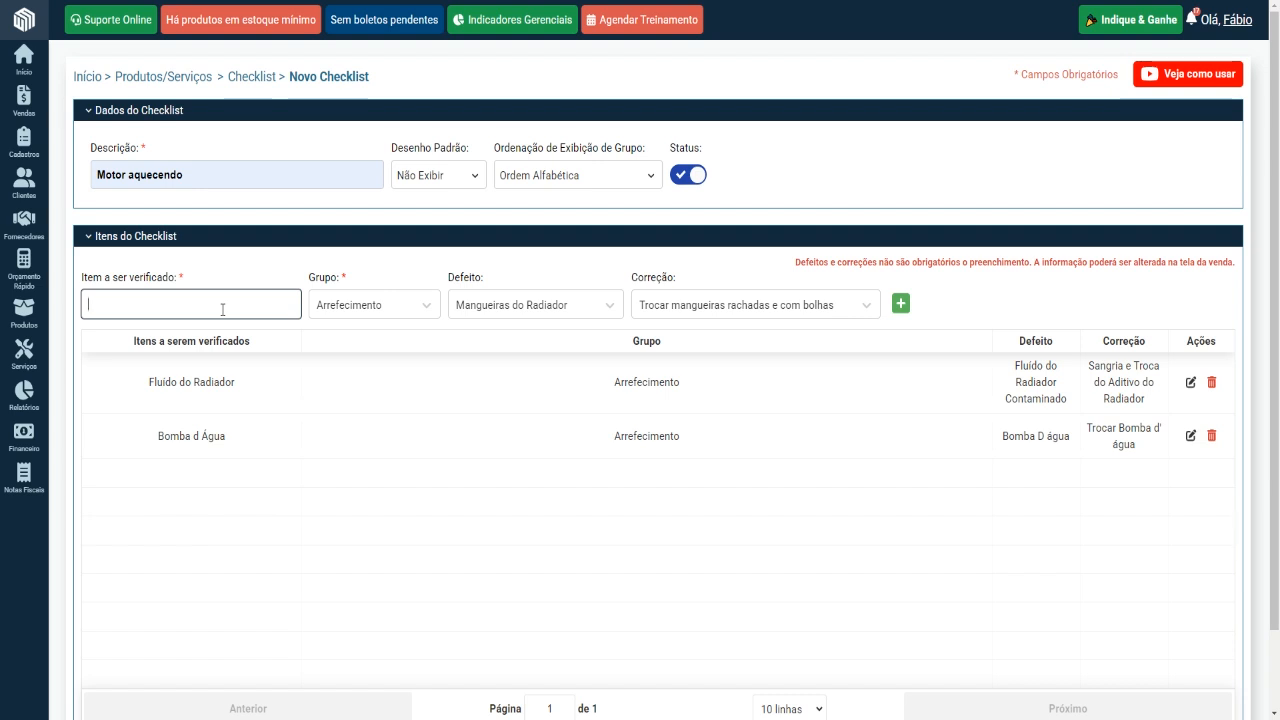
type("Mangueiras do Radiador")
left_click(901, 304)
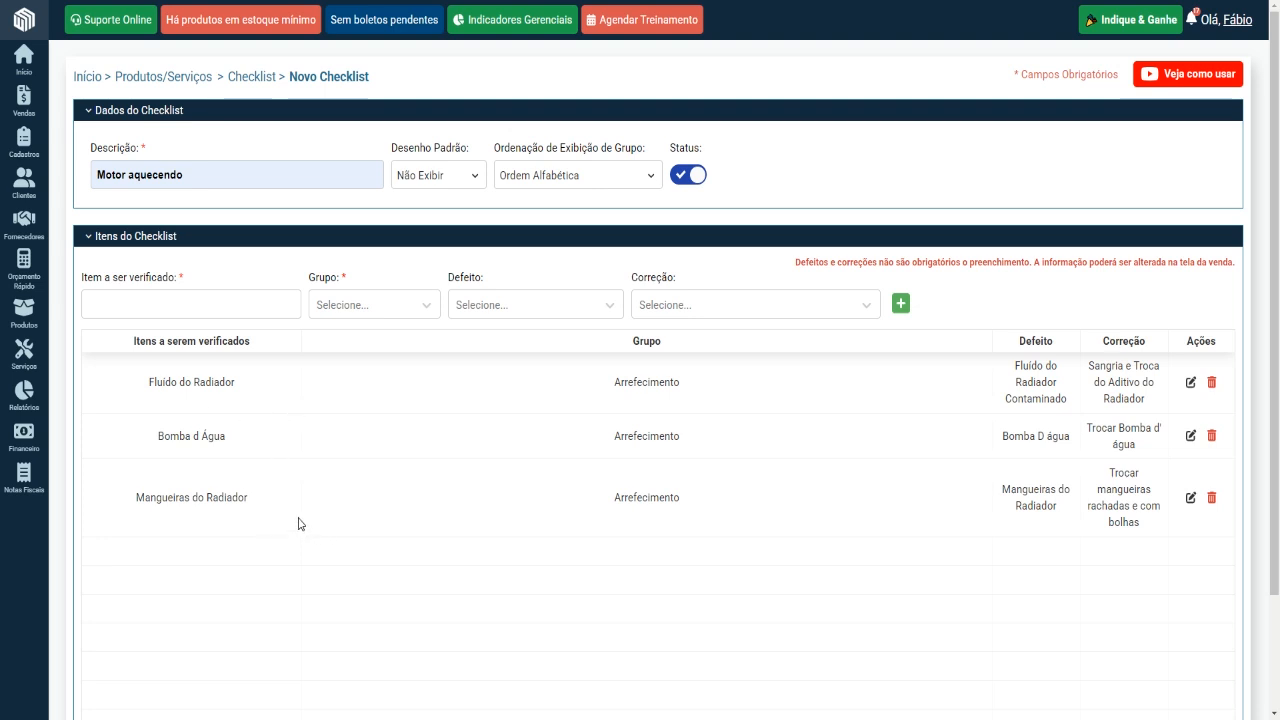
Step: Choose the defect Sensor falhando and the correction Verificar o sensor de temperatura do motor for a new checklist item
left_click(526, 306)
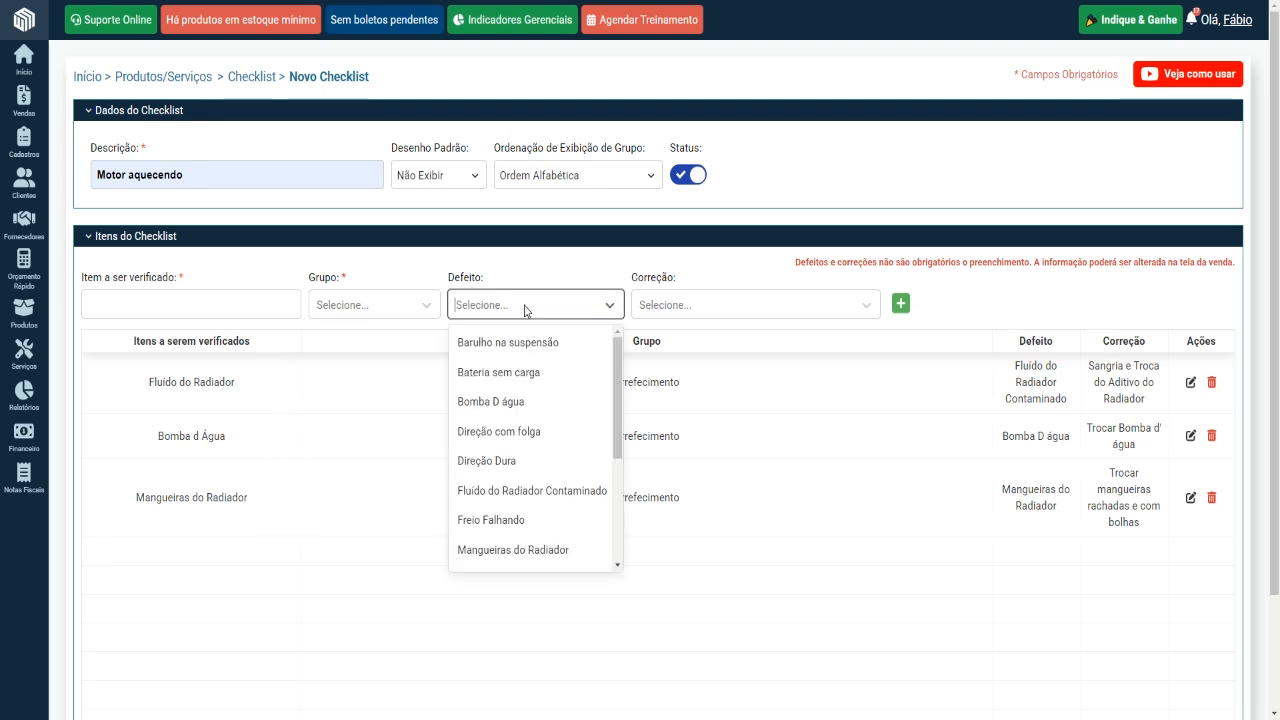
scroll(534, 432, "down", 2)
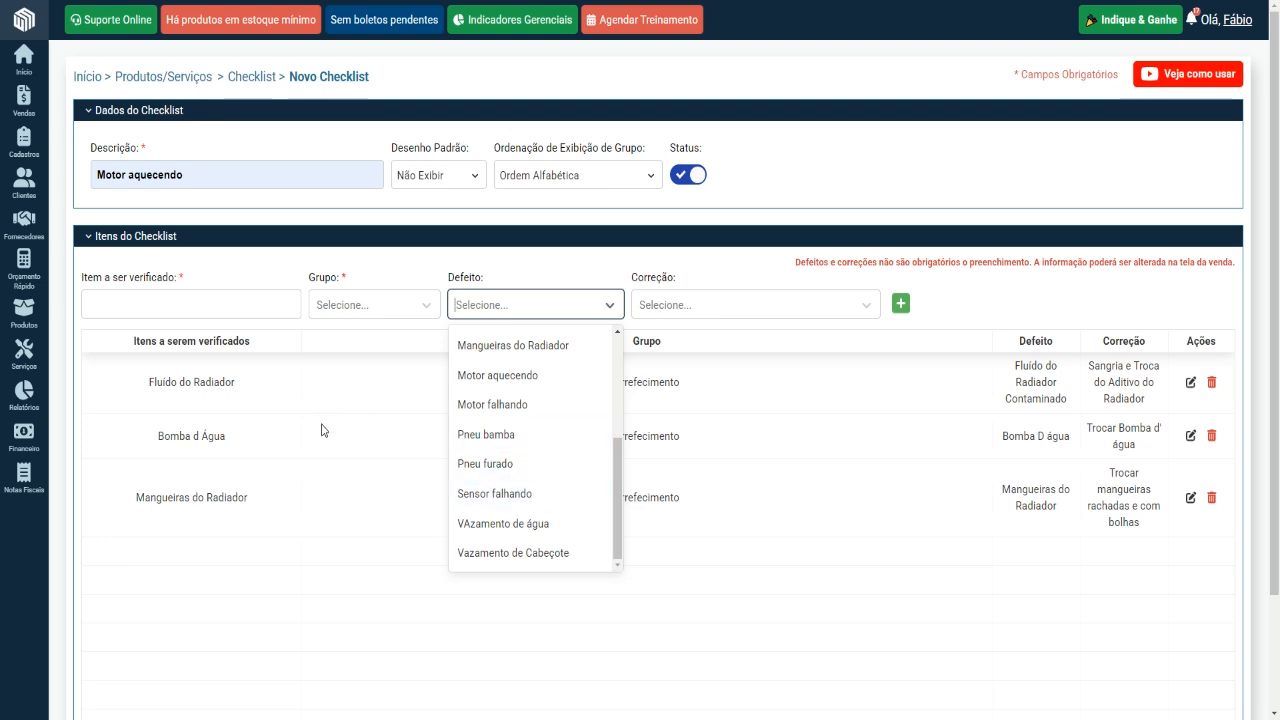
left_click(494, 494)
left_click(698, 312)
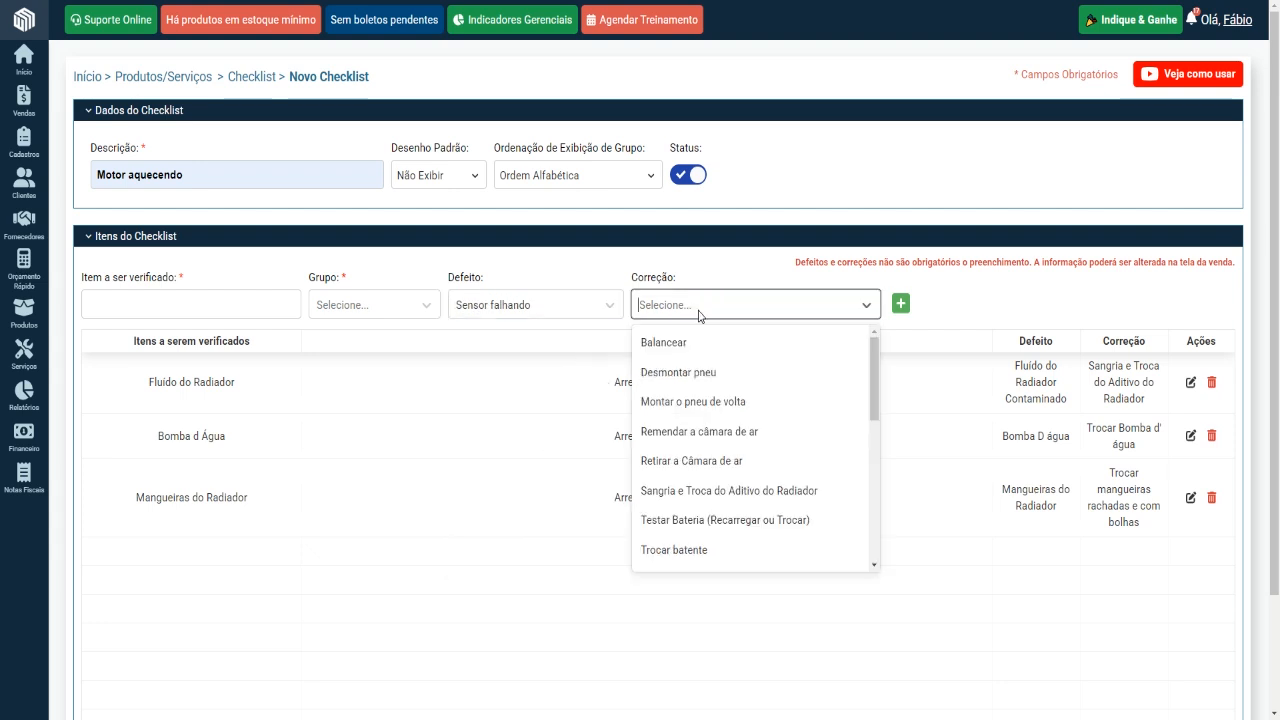
scroll(729, 403, "down", 10)
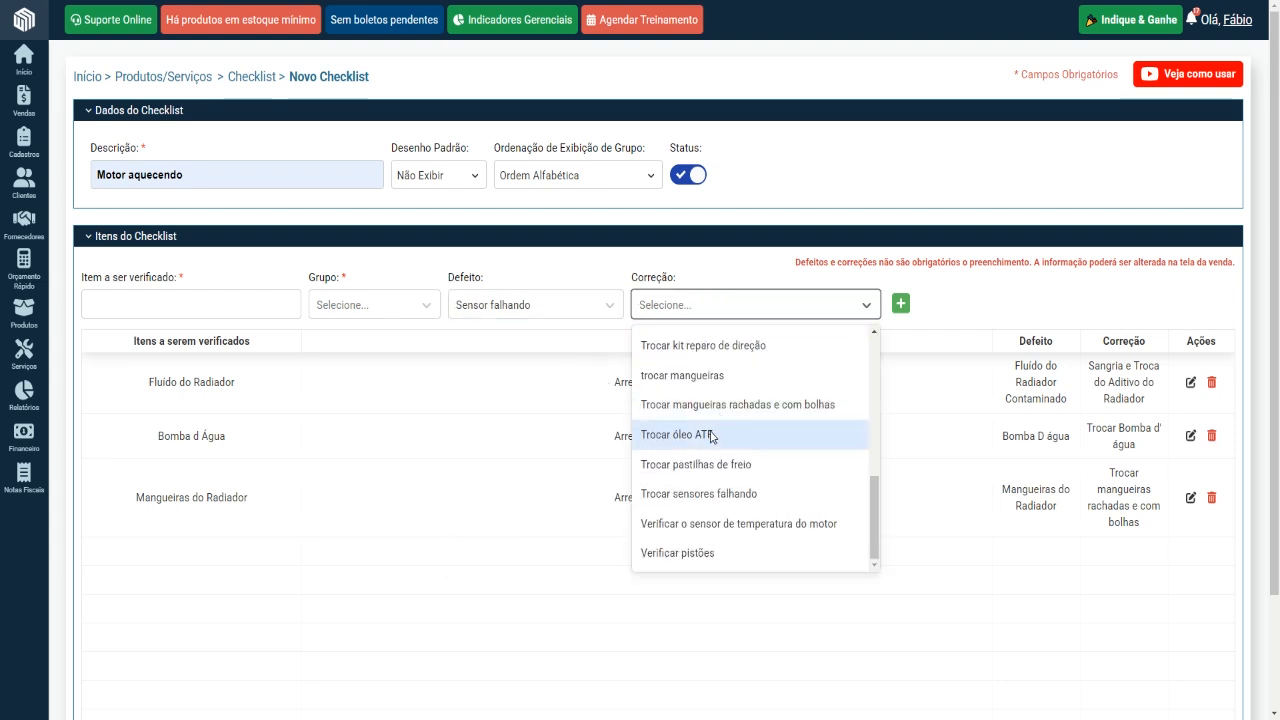
left_click(703, 523)
Step: Enter "Sensor de temperatura" as the checklist item to verify
left_click(256, 302)
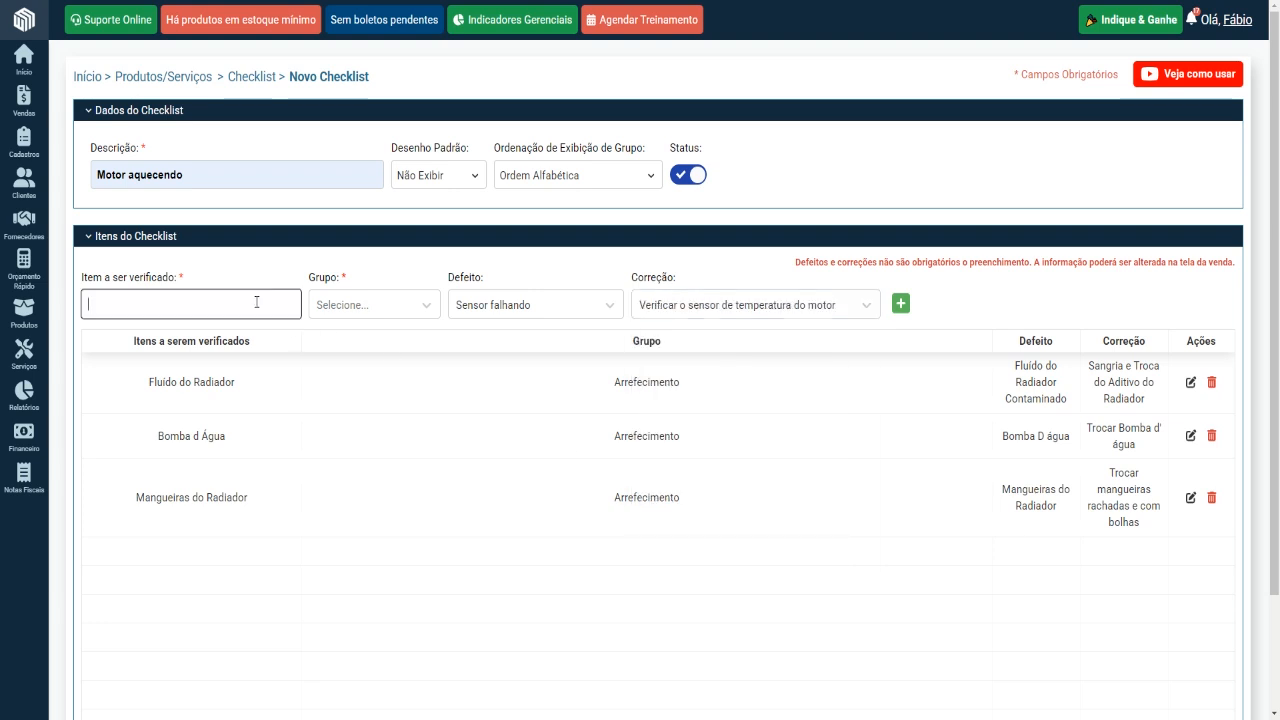
type("Sensor de tenmepratut")
key("BackSpace")
type("ra")
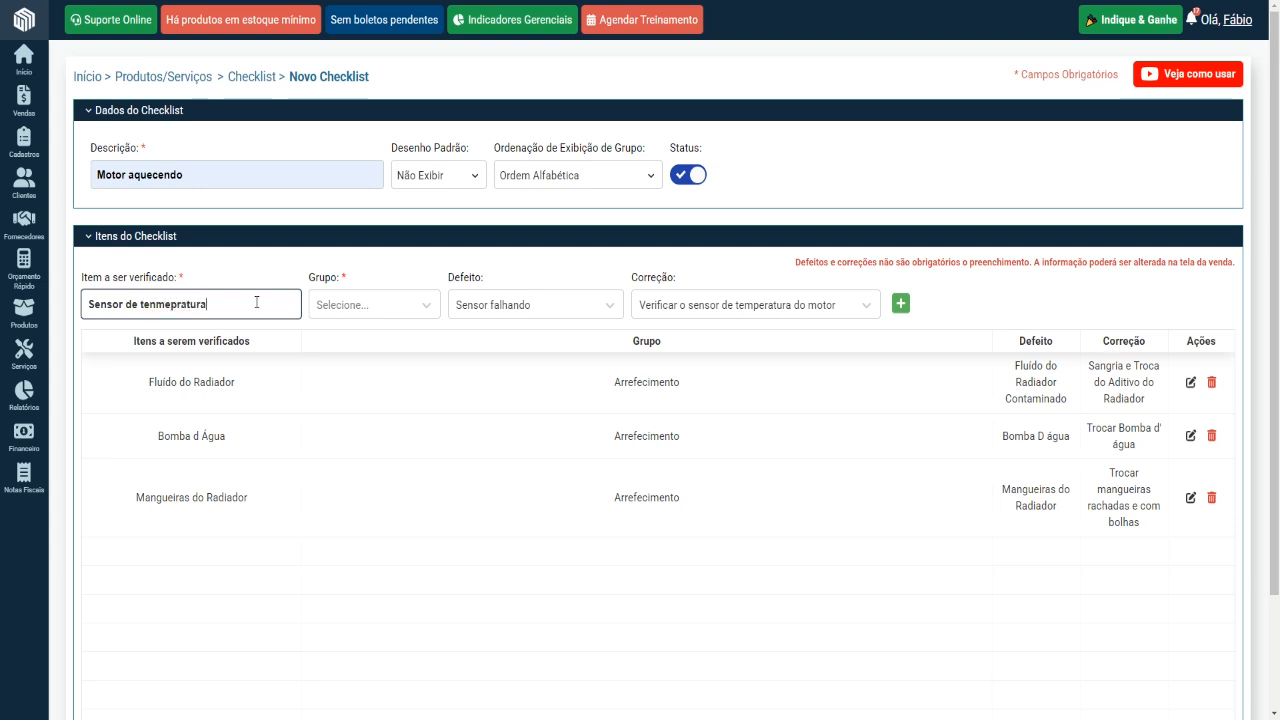
left_click(157, 307)
key("BackSpace")
left_click(173, 313)
key("BackSpace")
type("e")
Step: Assign the temperature sensor item to the Arrefecimento group and add it to the checklist
left_click(387, 307)
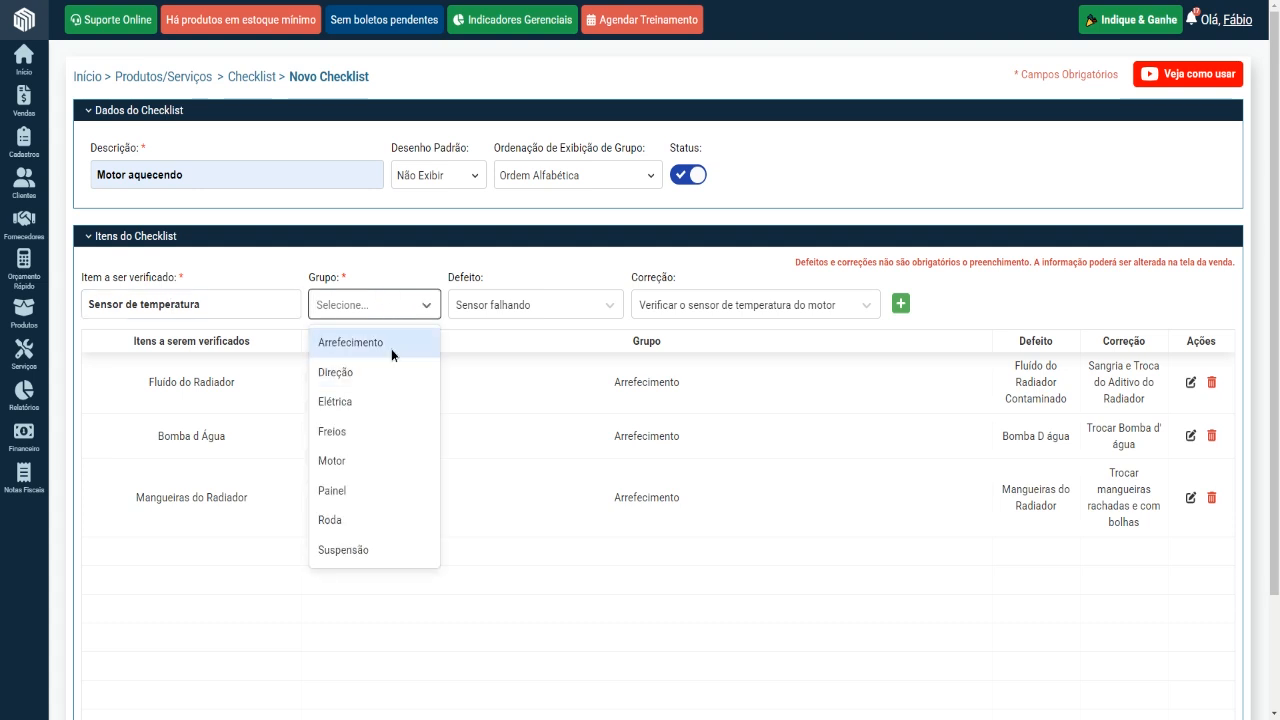
left_click(391, 346)
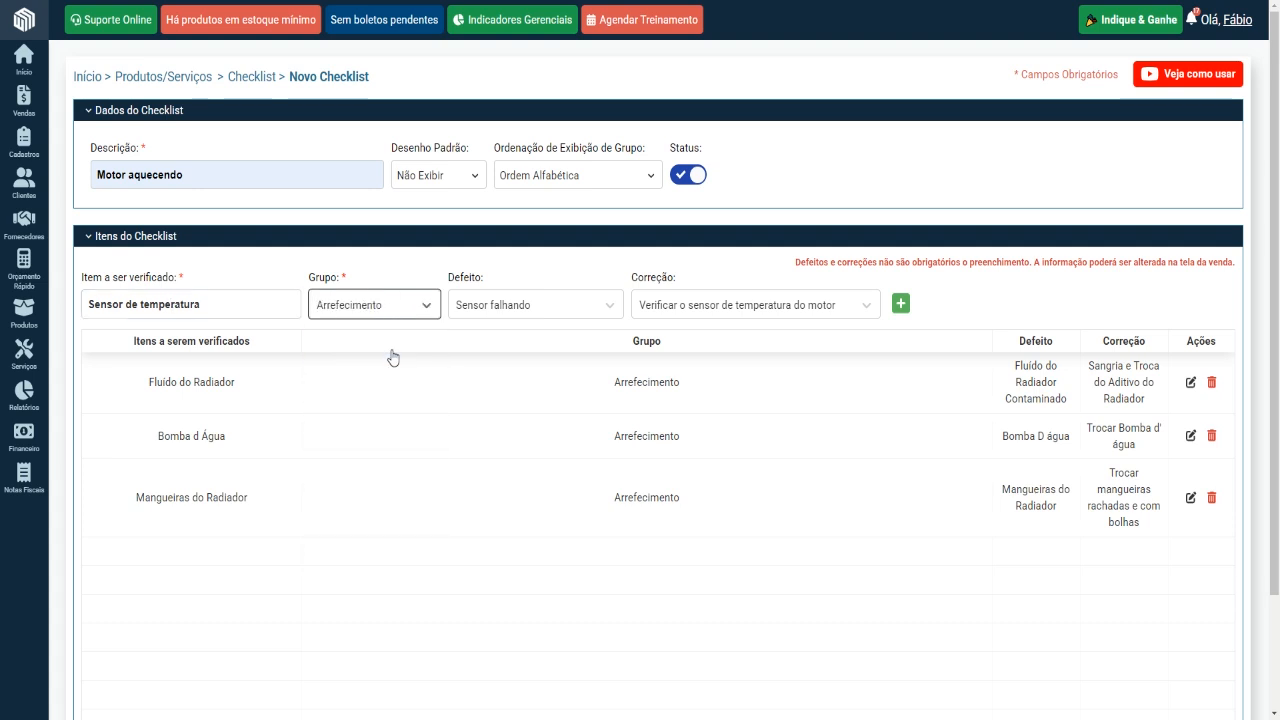
left_click(901, 306)
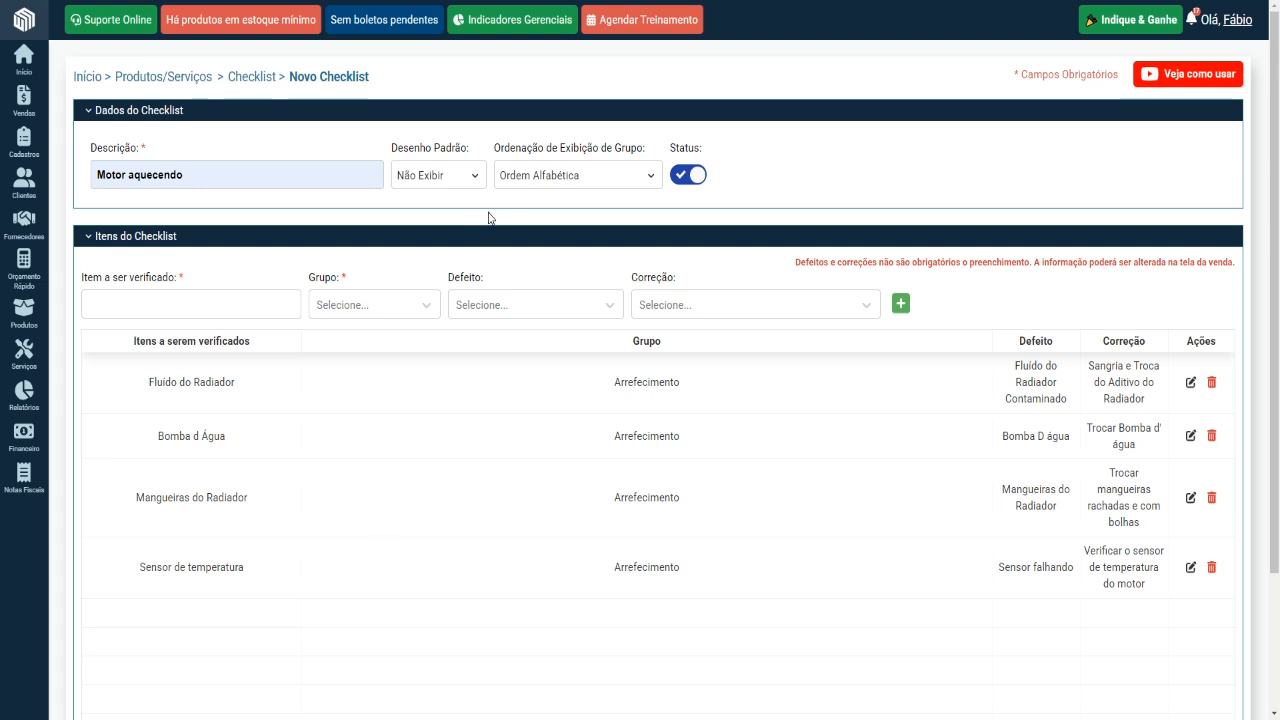
Step: Examine the group display order options and highlight the Fluído do Radiador item in the checklist table
left_click(546, 175)
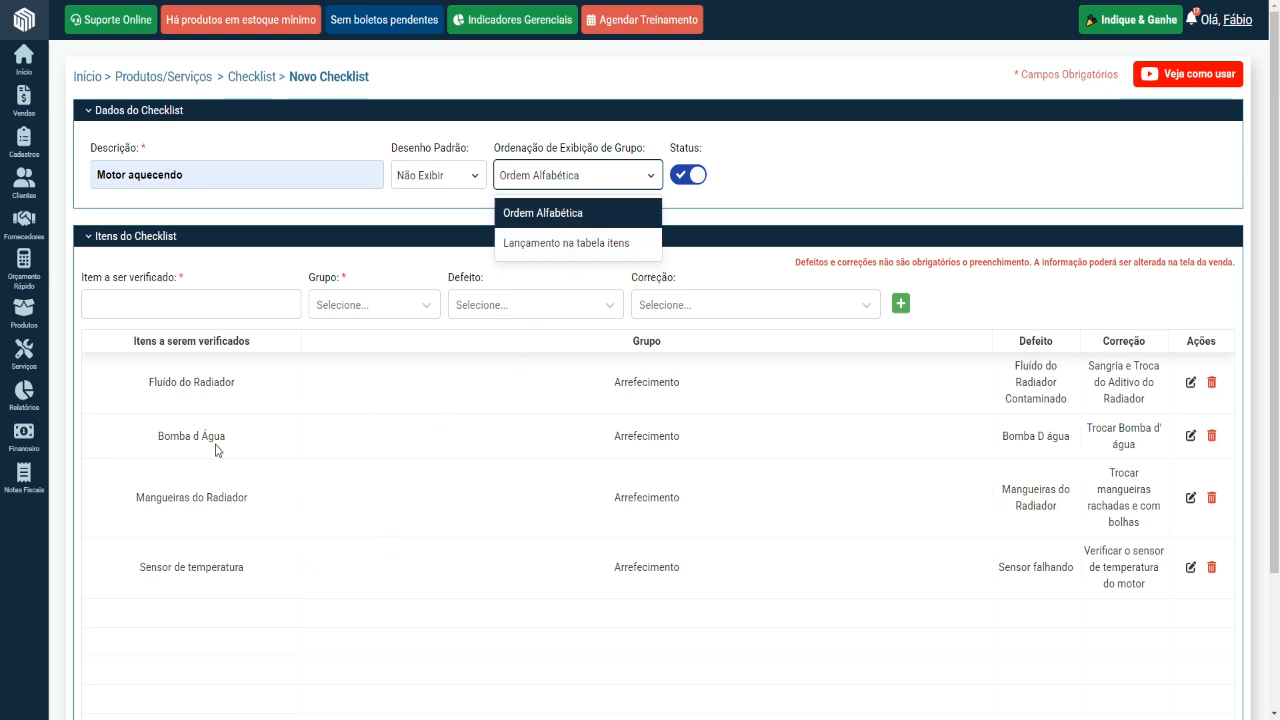
left_click(278, 398)
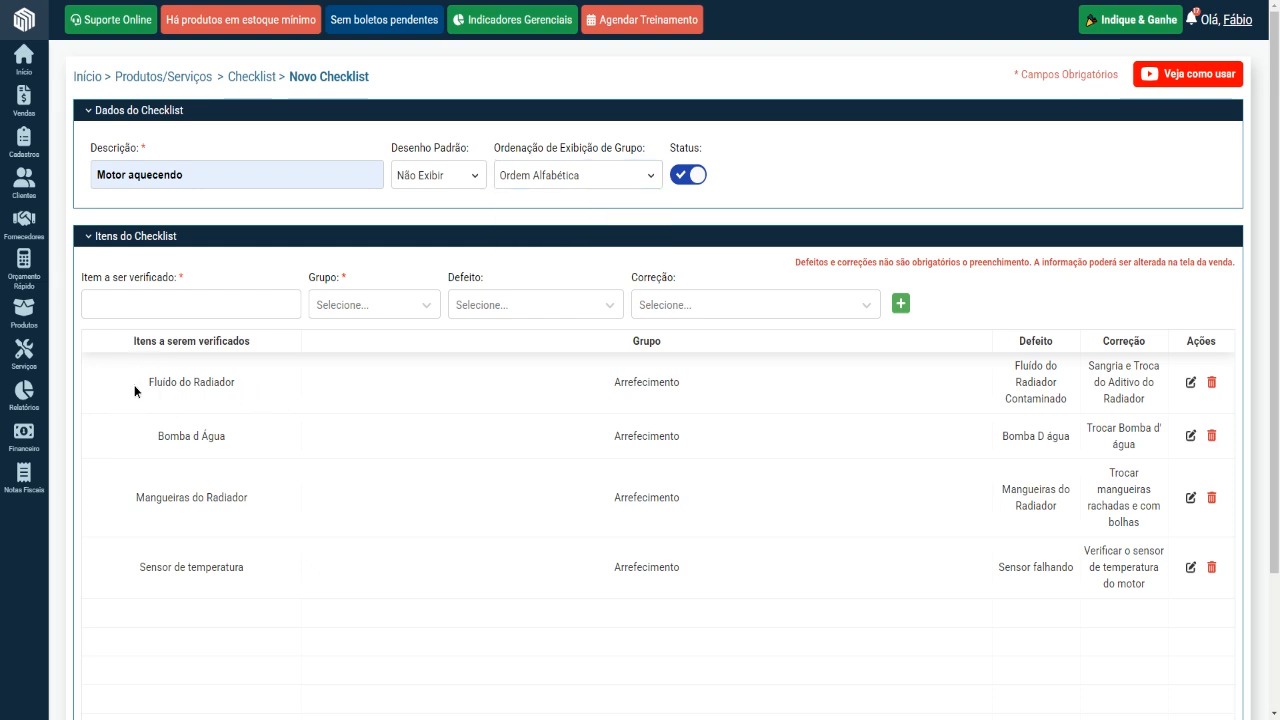
left_click_drag(134, 385, 275, 397)
left_click(255, 395)
left_click_drag(153, 388, 309, 399)
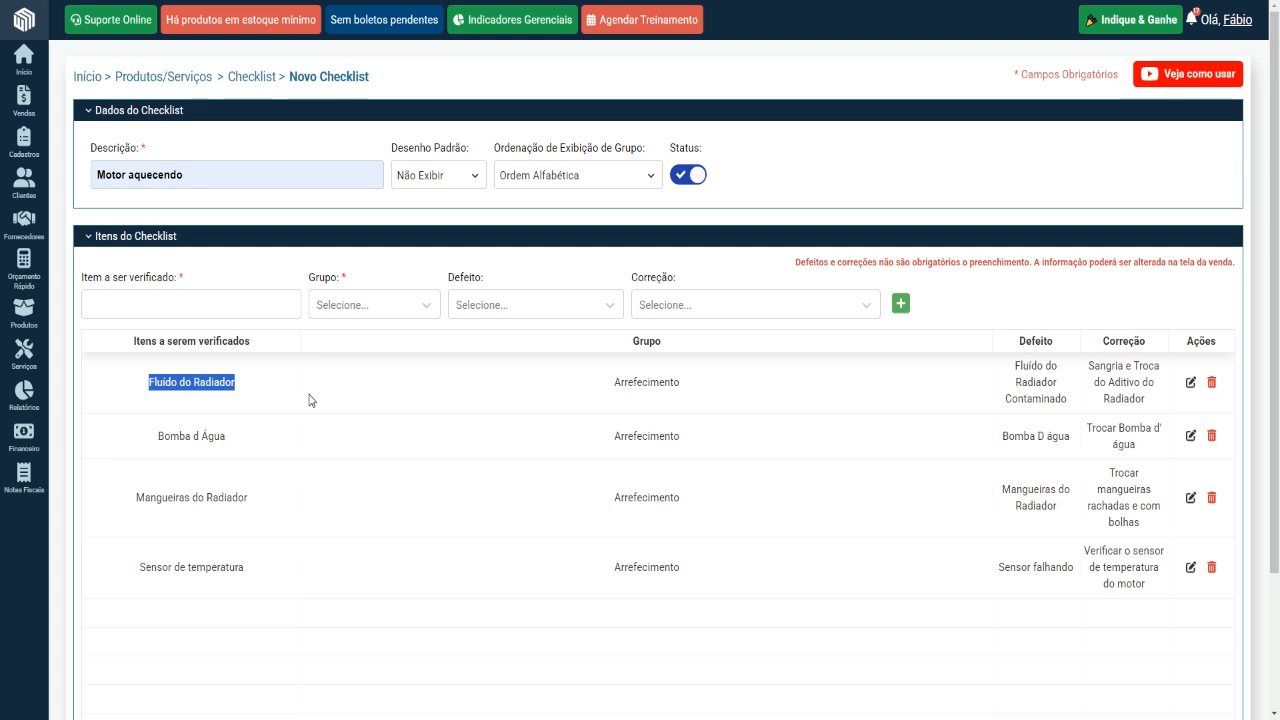
Step: Compare the Motor aquecendo checklist items with the inspection items on the printed standard car checklist
left_click_drag(146, 437, 248, 444)
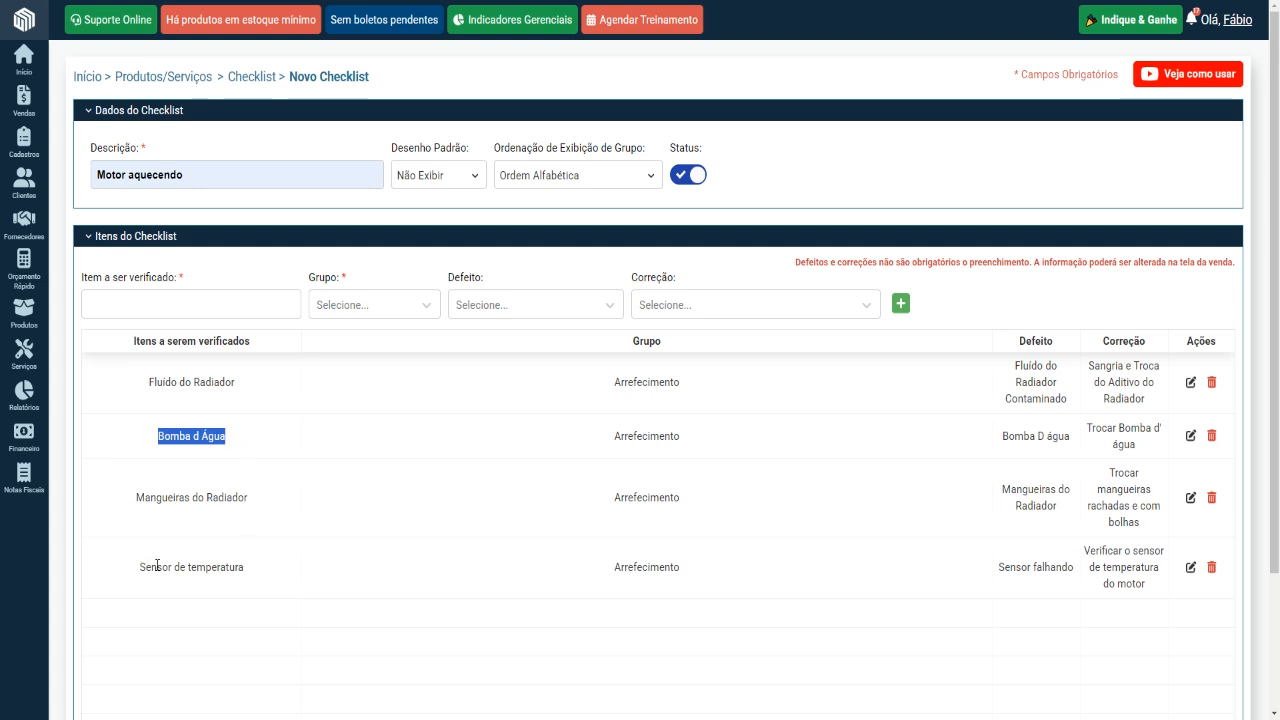
left_click(316, 437)
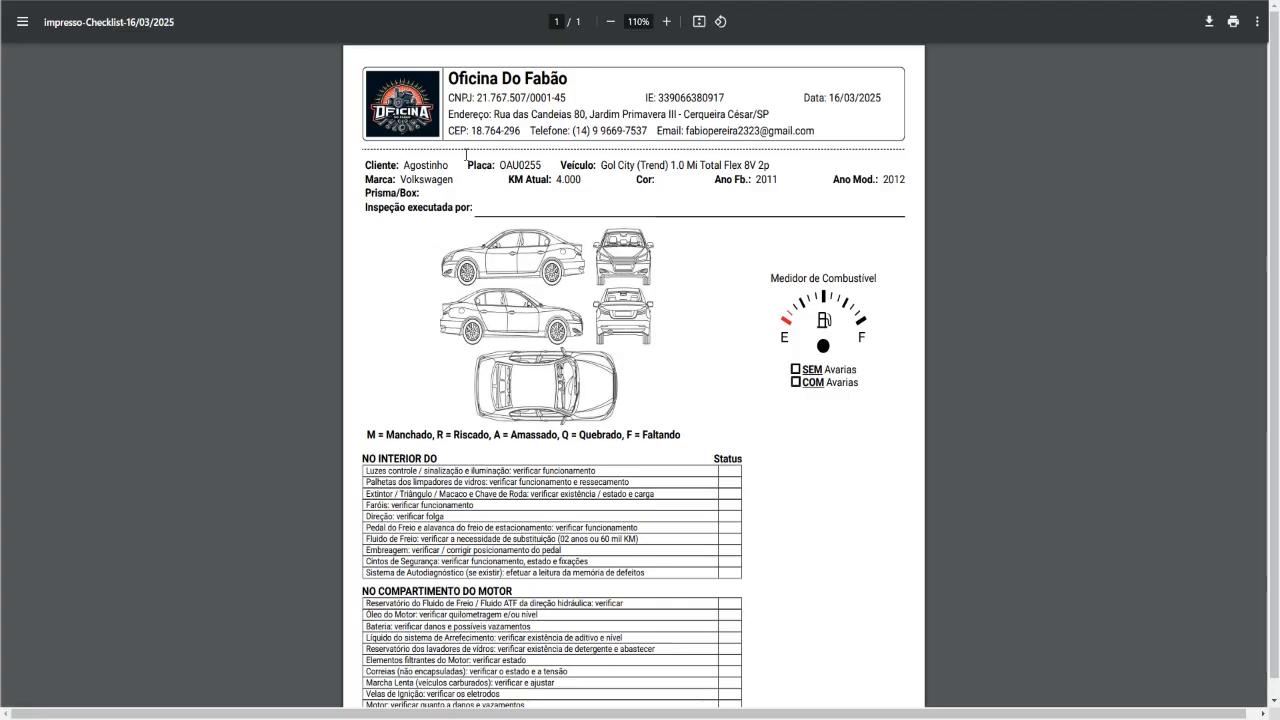
scroll(558, 14, "down", 3)
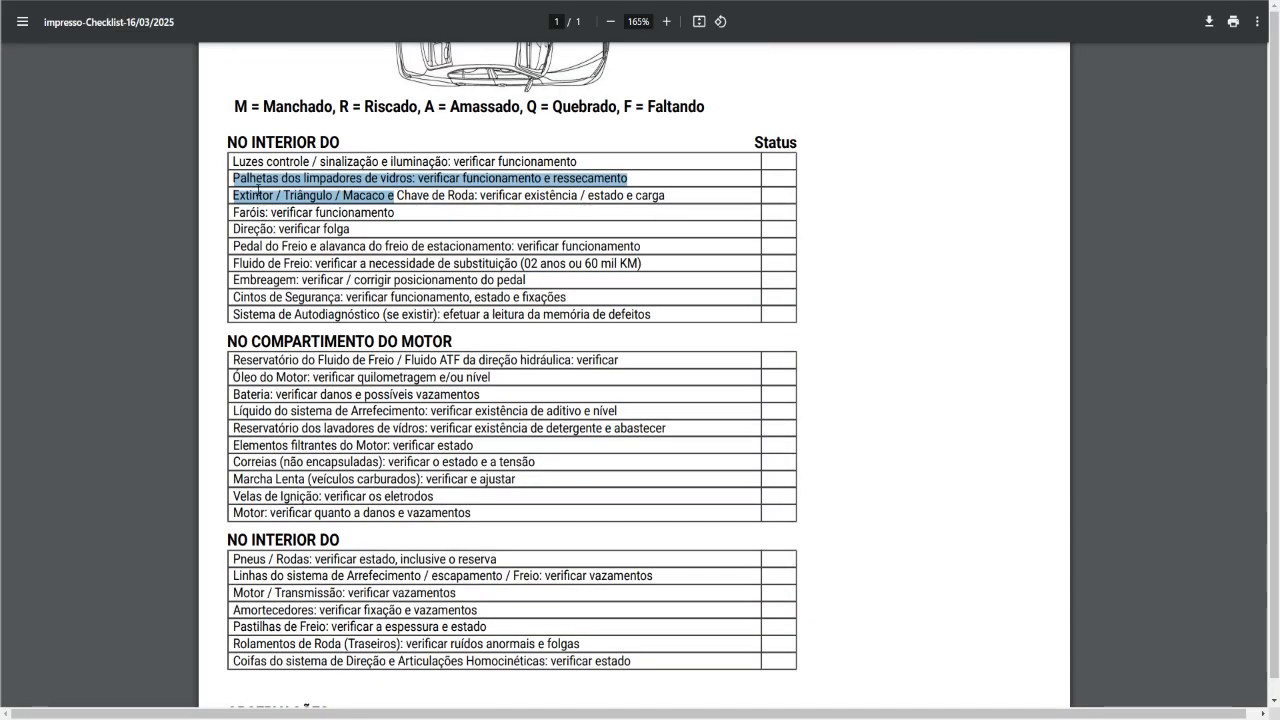
left_click(245, 181)
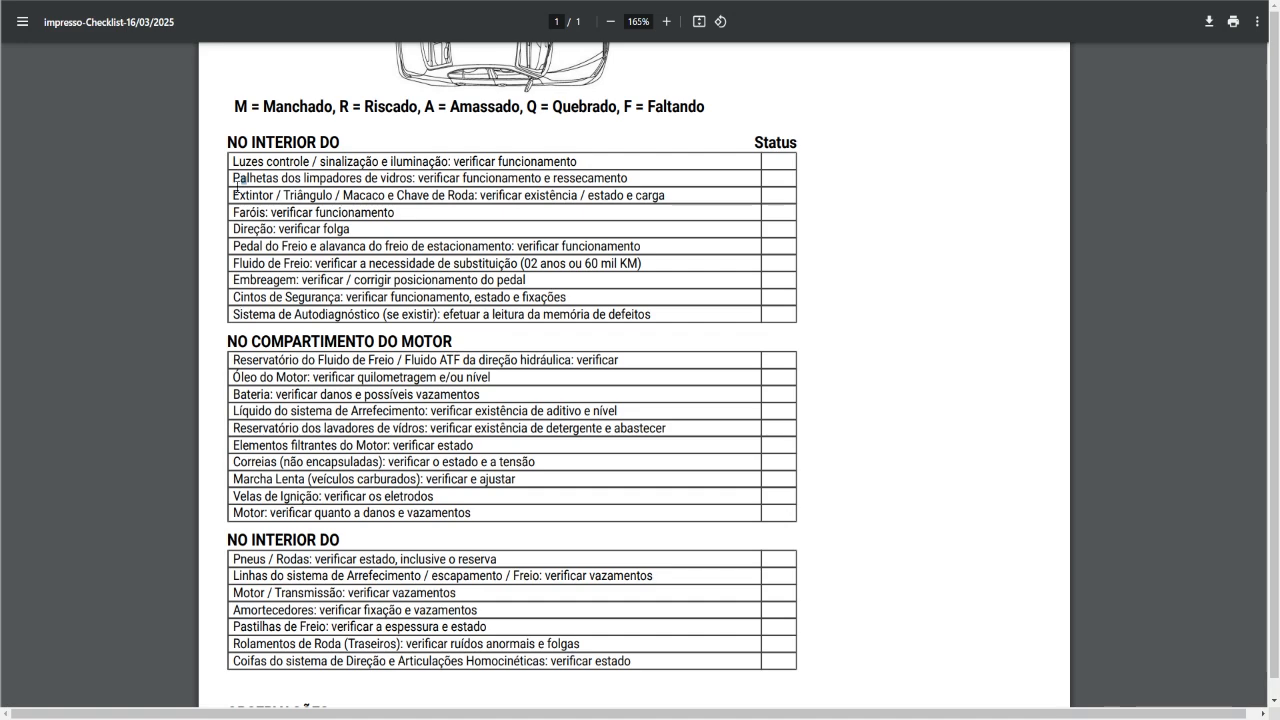
left_click_drag(240, 163, 236, 164)
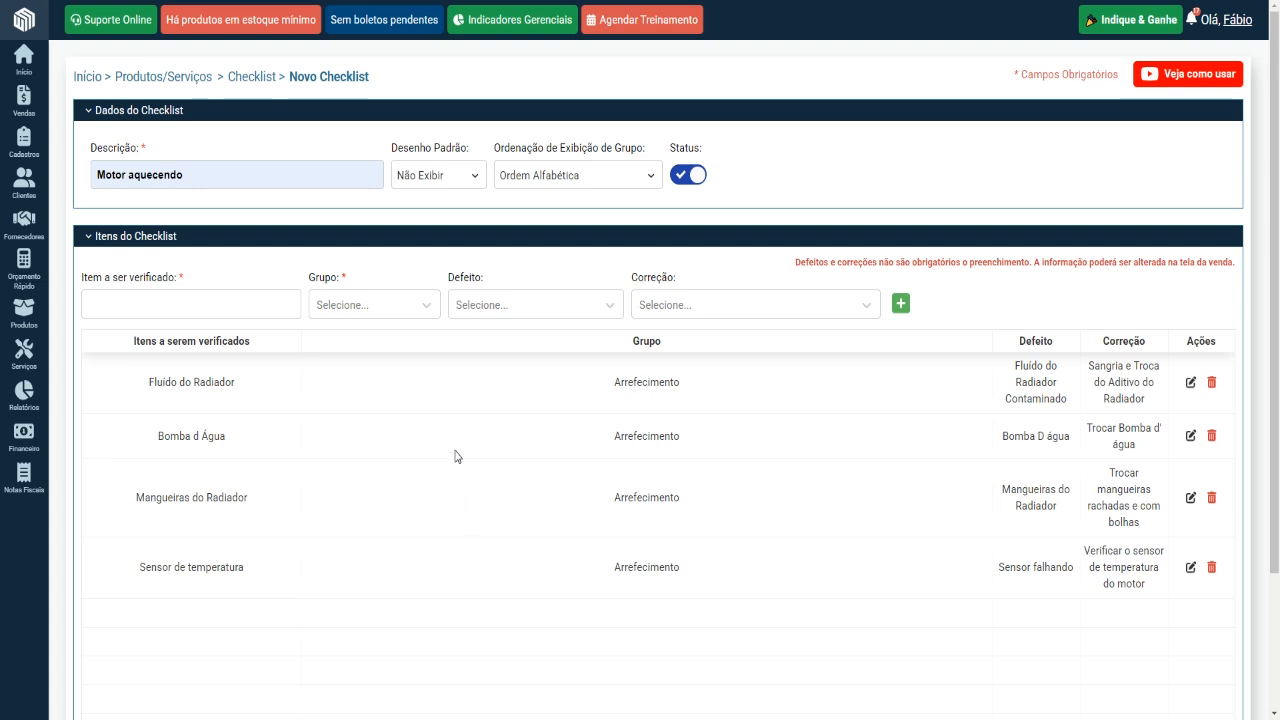
Step: Set the Motor aquecendo checklist's default drawing to Carros, save the checklist and locate it in the checklist list
scroll(531, 423, "down", 3)
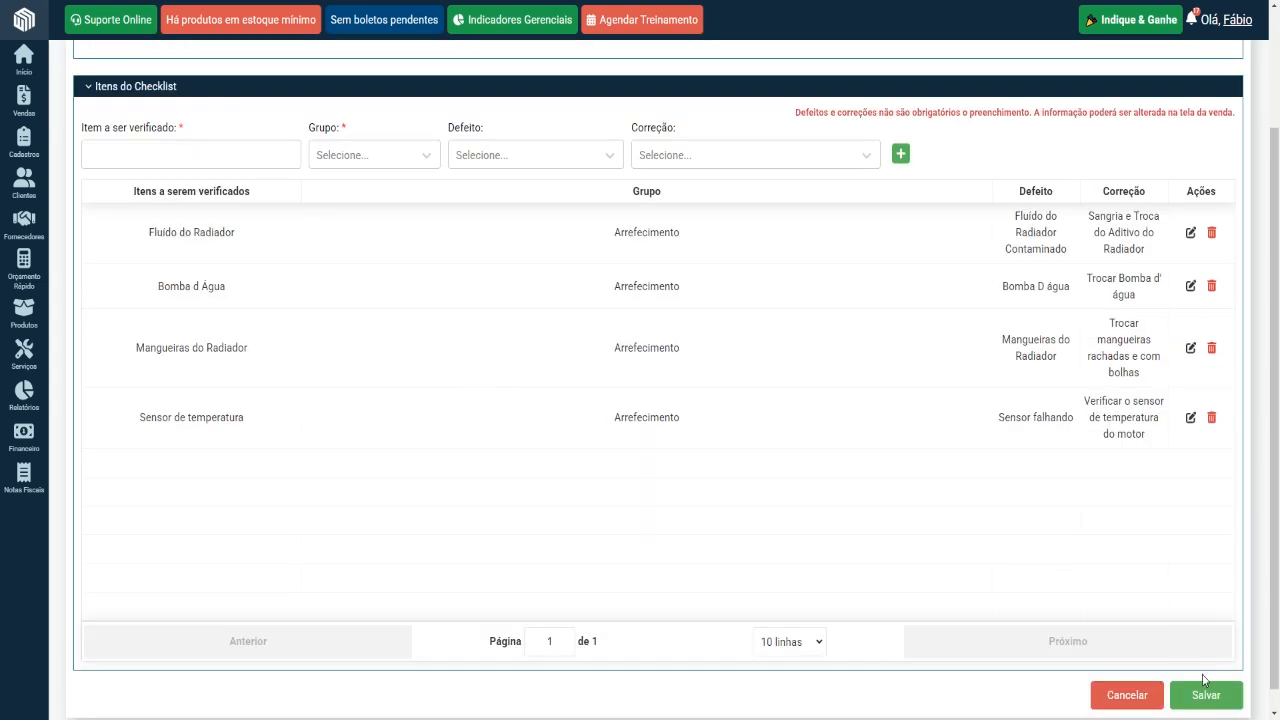
scroll(710, 495, "up", 3)
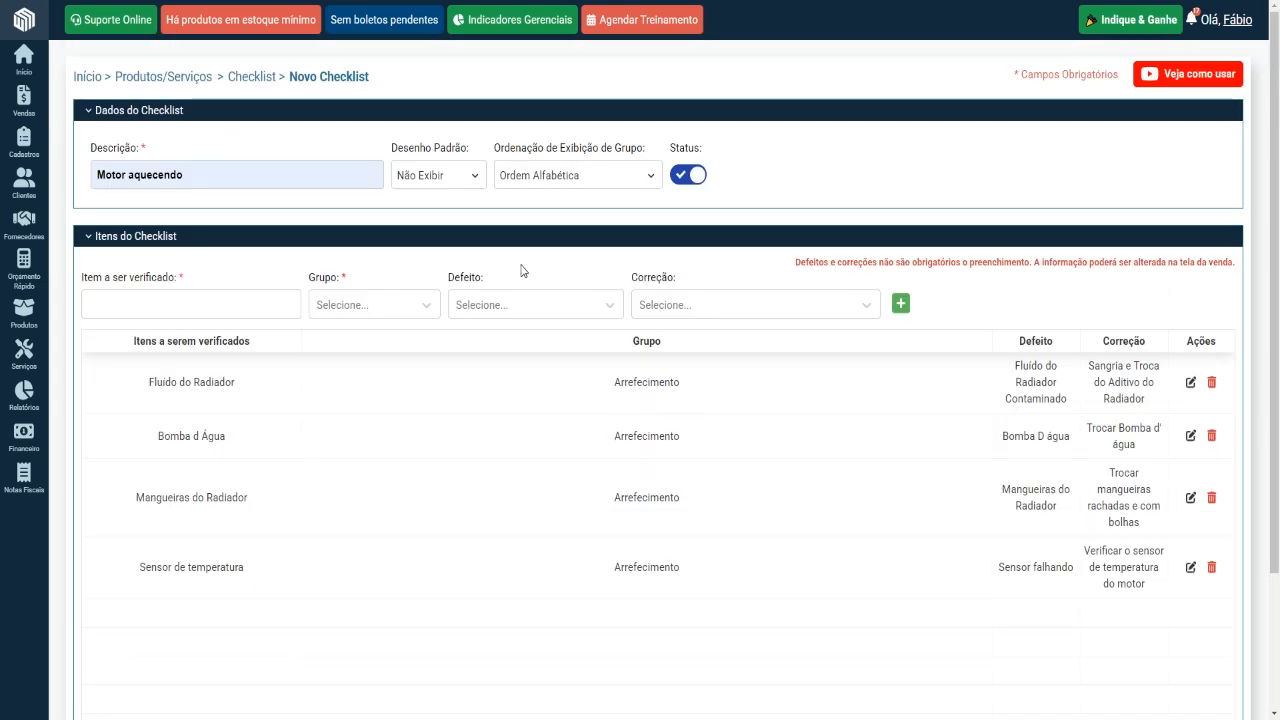
left_click(470, 180)
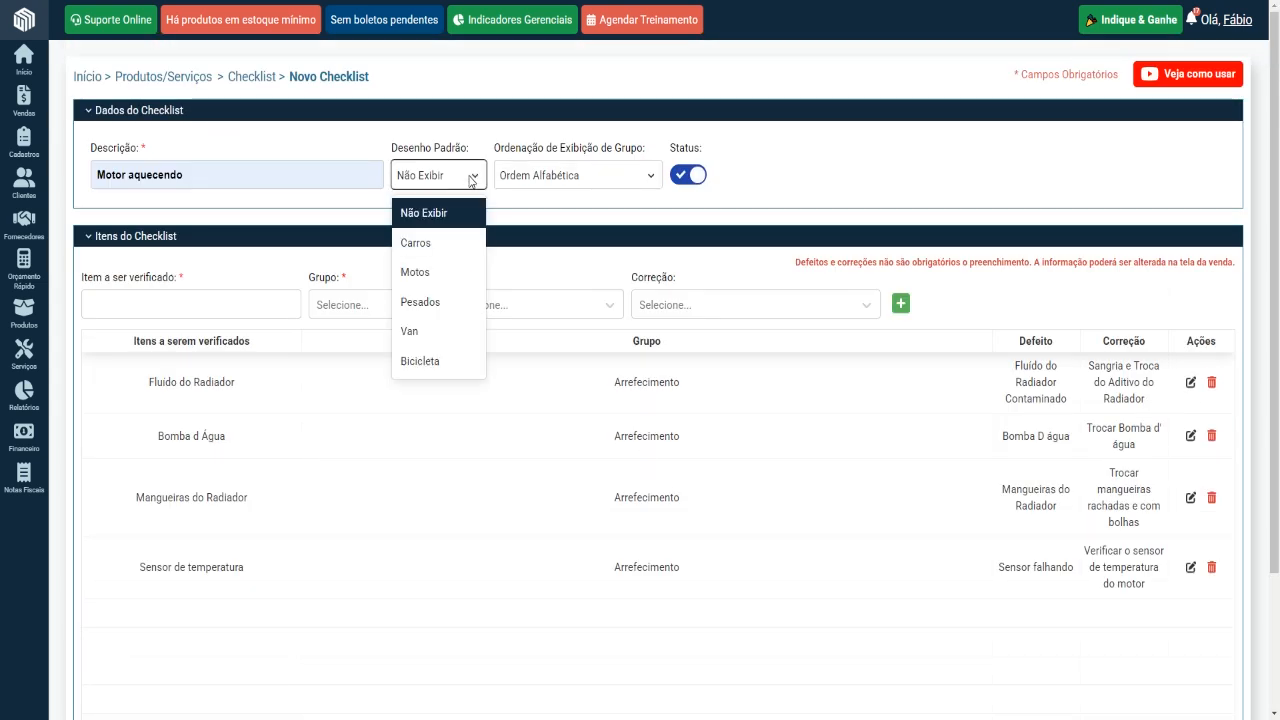
left_click(443, 246)
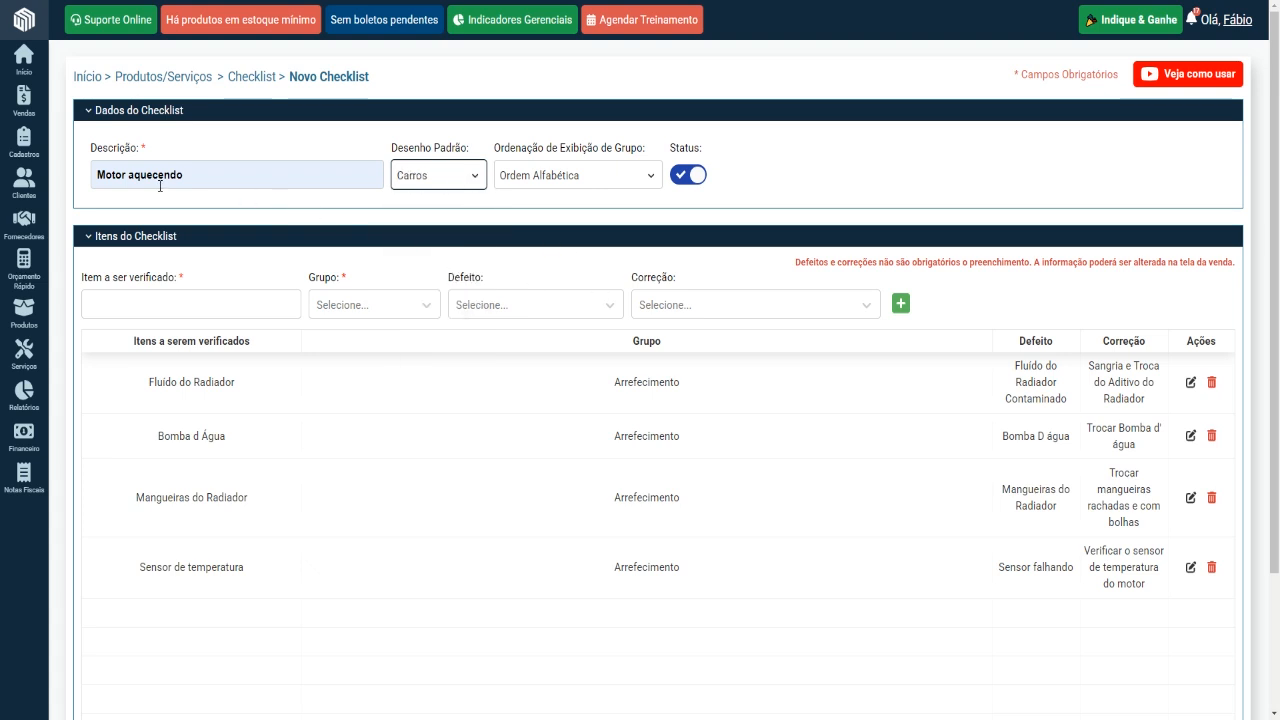
scroll(323, 261, "down", 2)
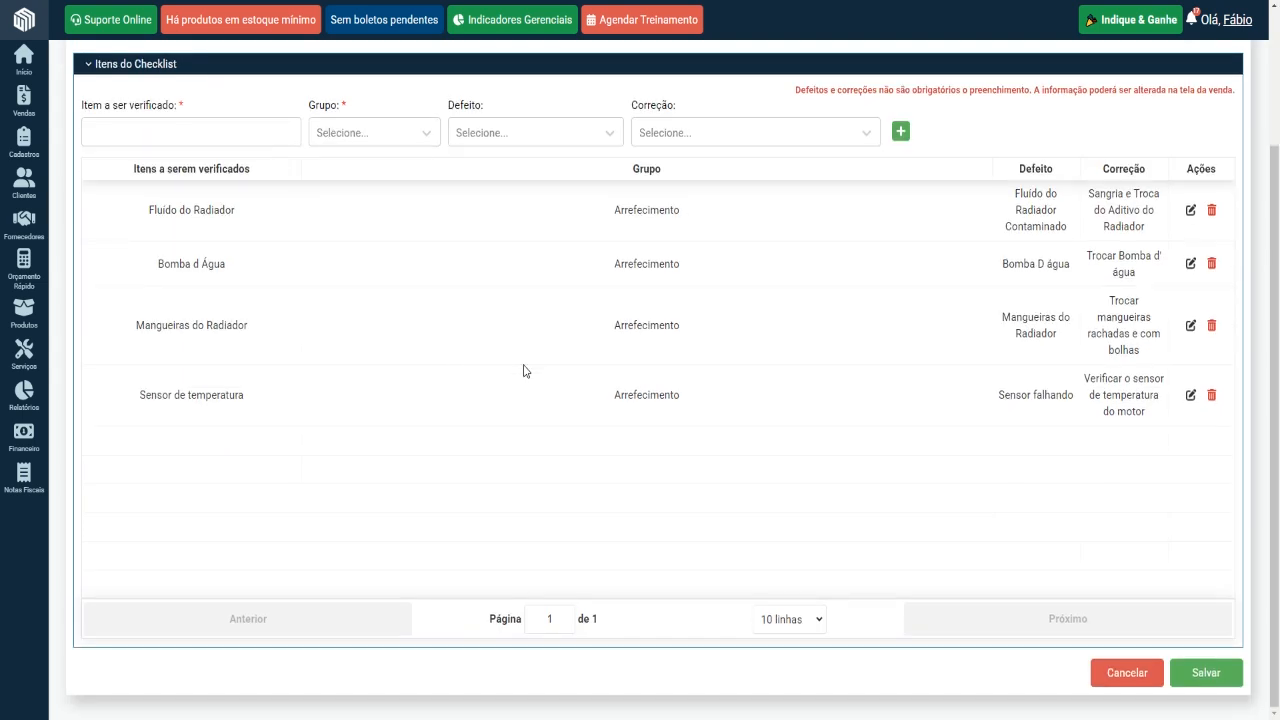
left_click(1206, 671)
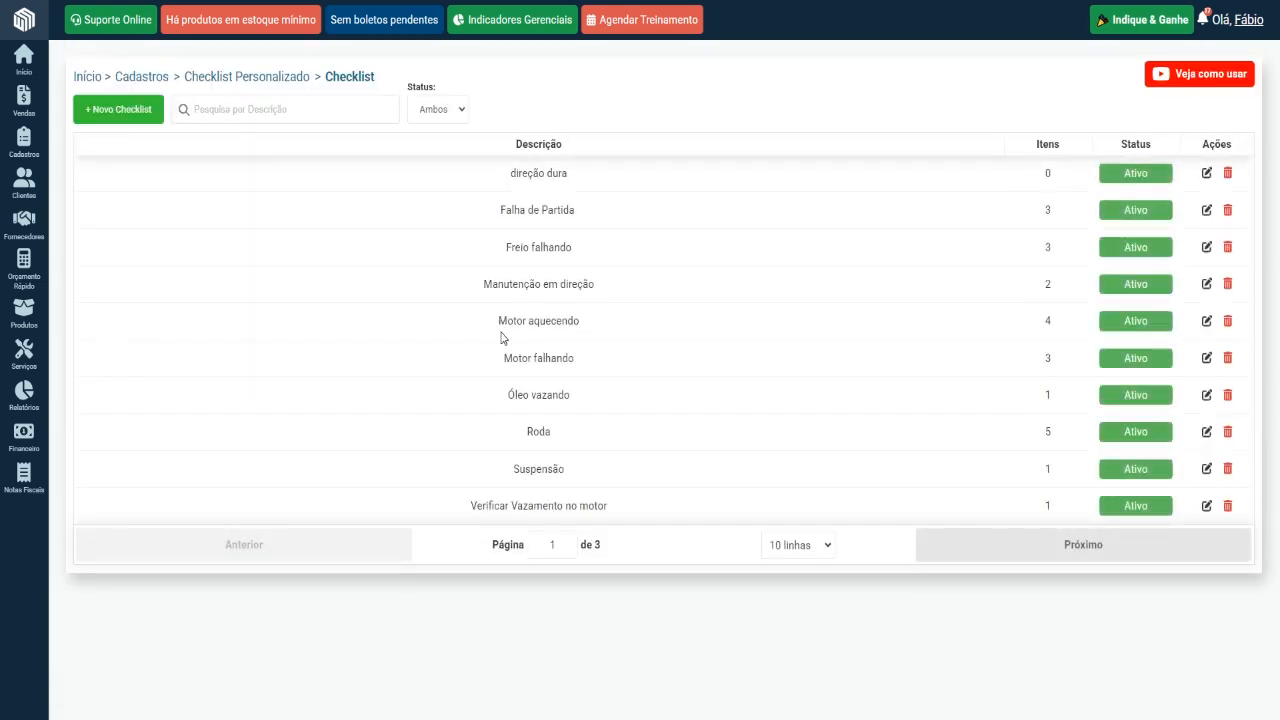
left_click_drag(481, 323, 585, 330)
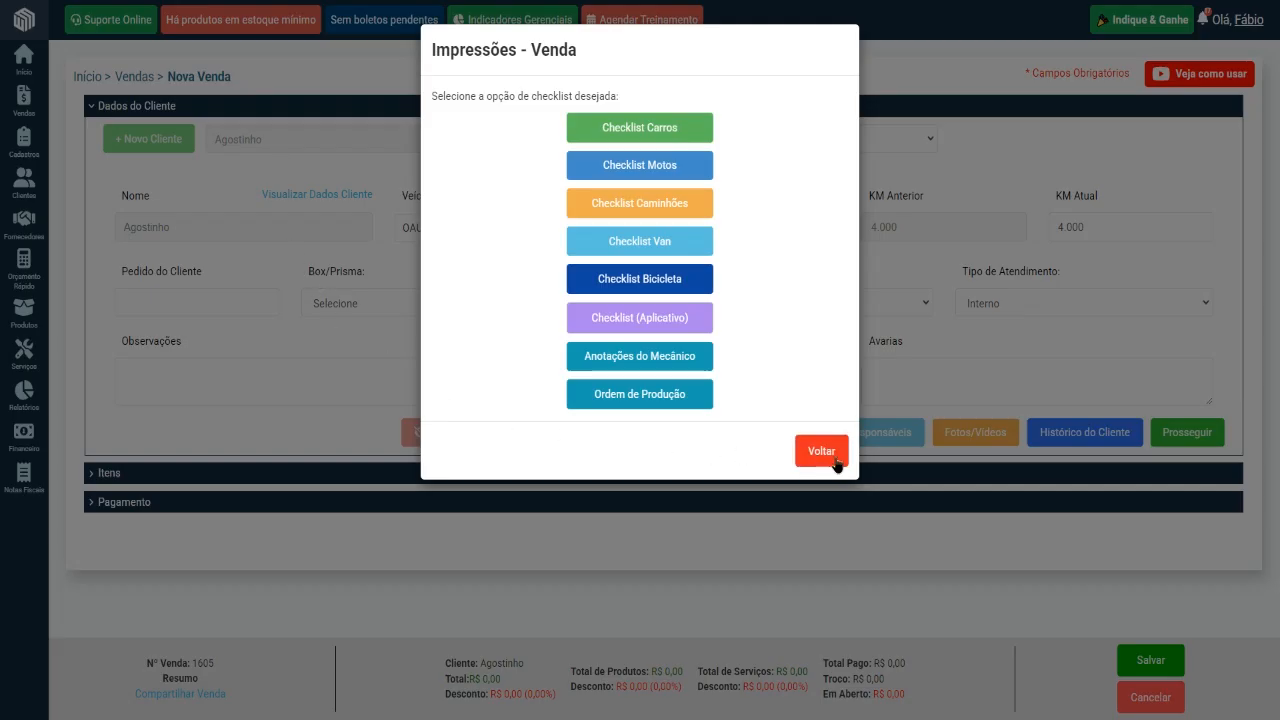
Step: Leave the sale's print options and load the Motor aquecendo custom checklist into the sale
left_click(824, 452)
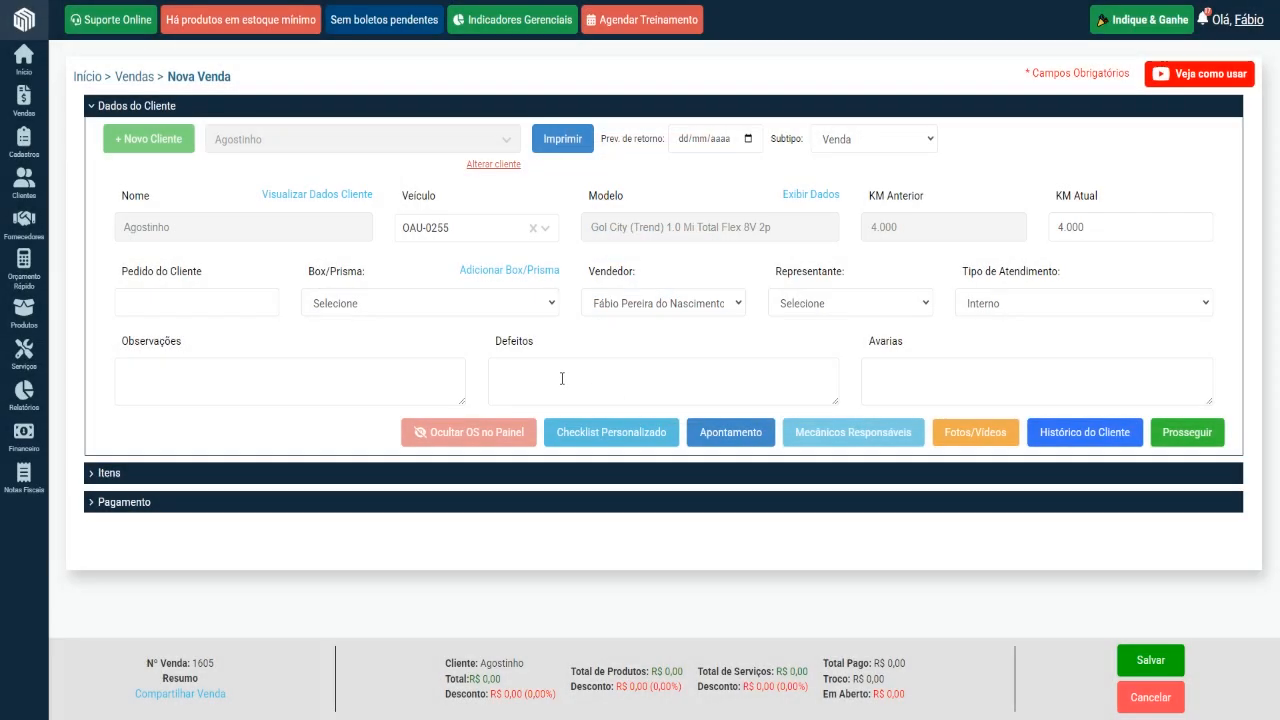
left_click(611, 441)
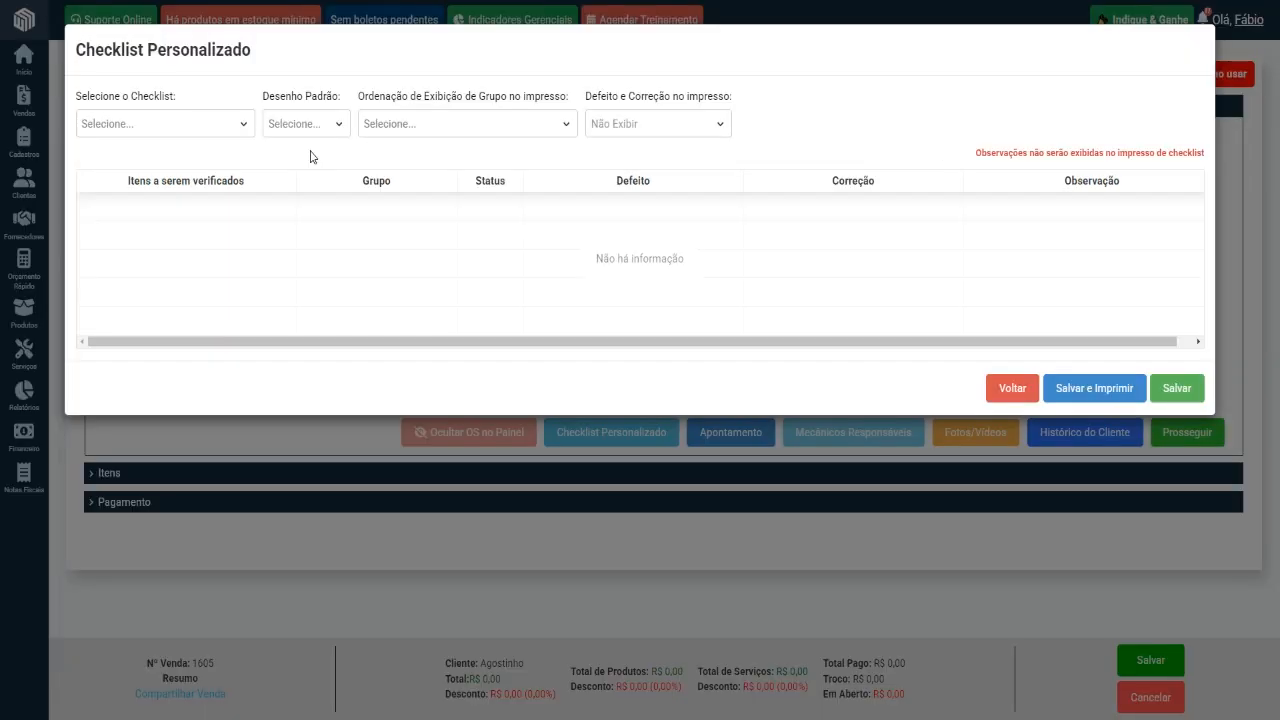
left_click(234, 127)
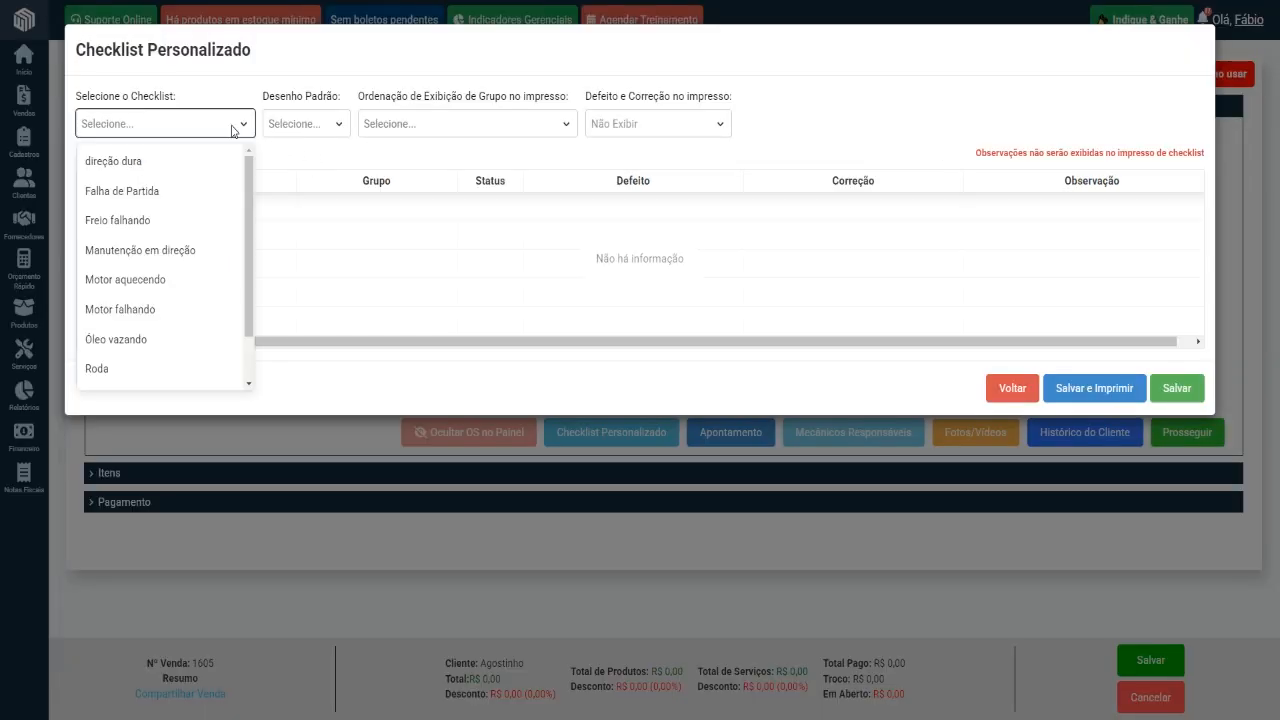
left_click(197, 282)
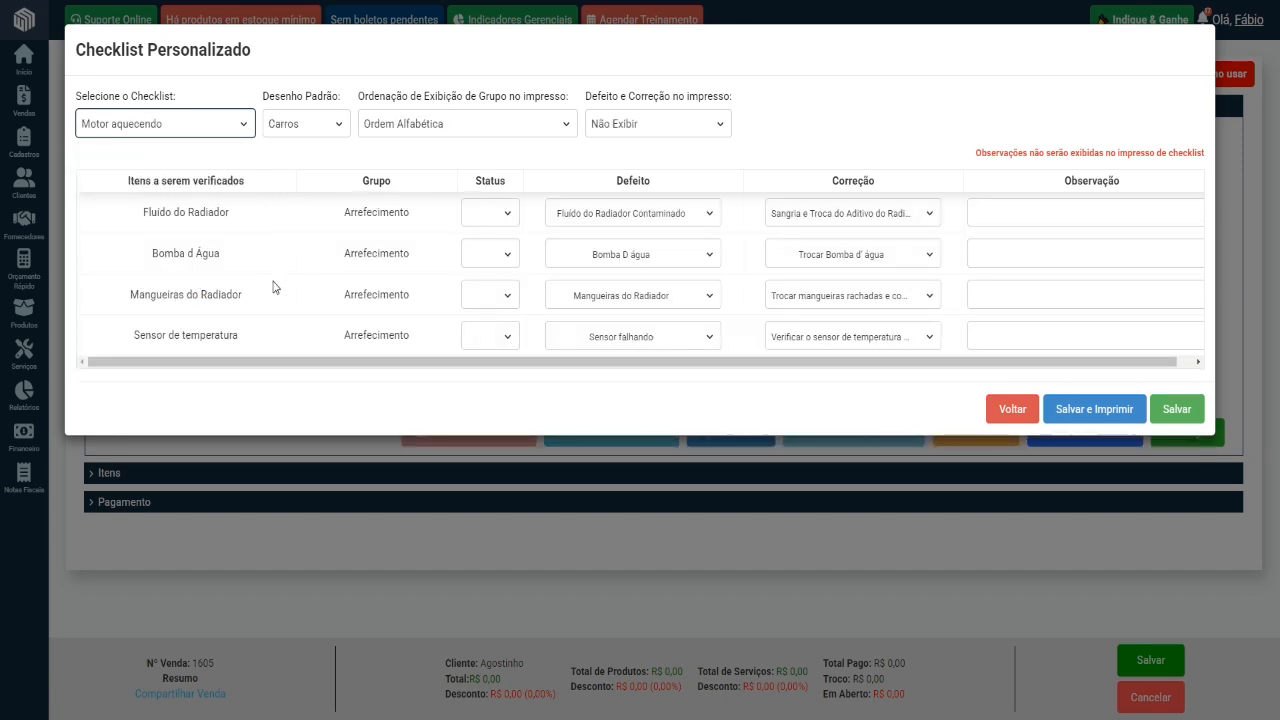
Step: Set the printout to show defects and corrections (Exibir) and order the groups by Lançamento na tabela itens
left_click(631, 126)
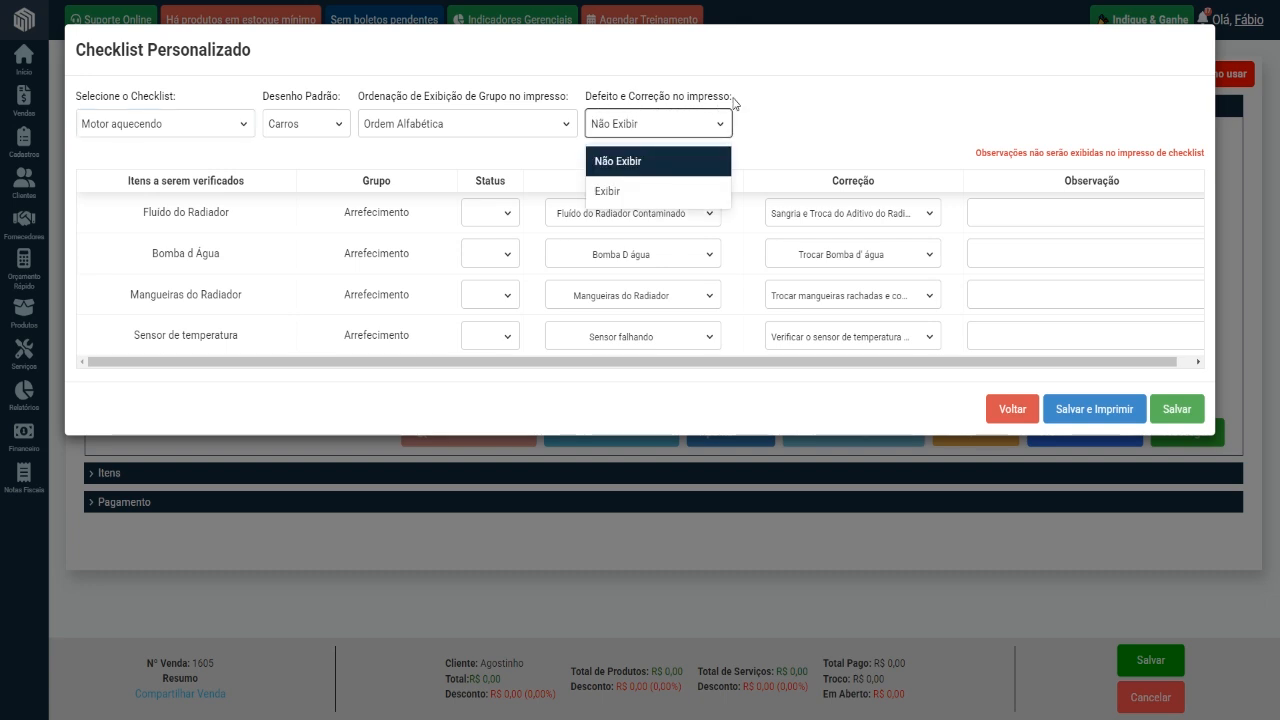
left_click(634, 189)
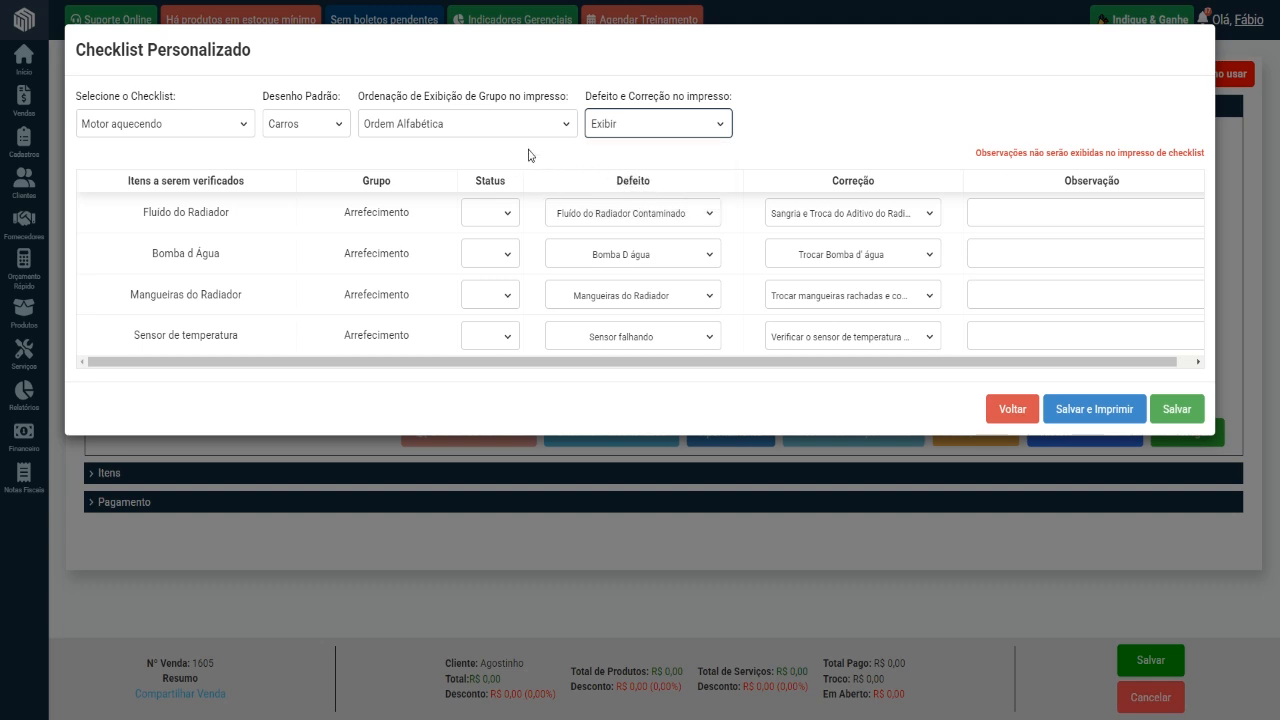
left_click(498, 125)
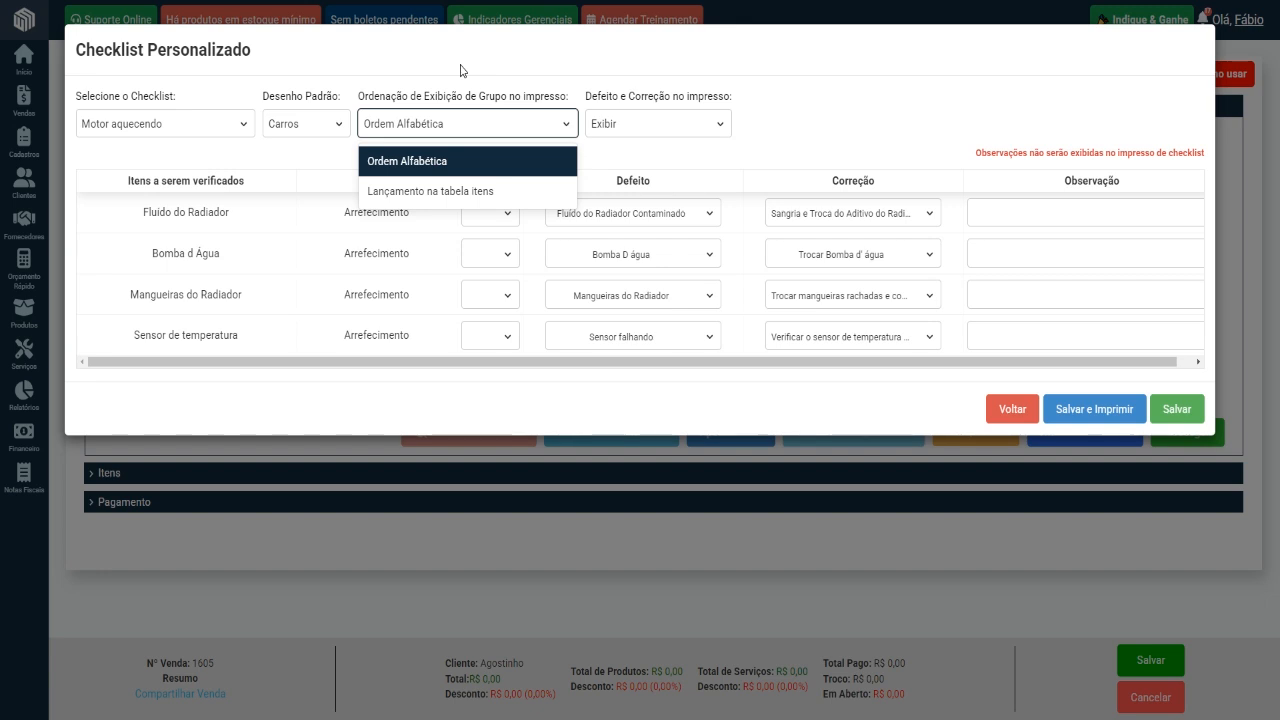
left_click(433, 197)
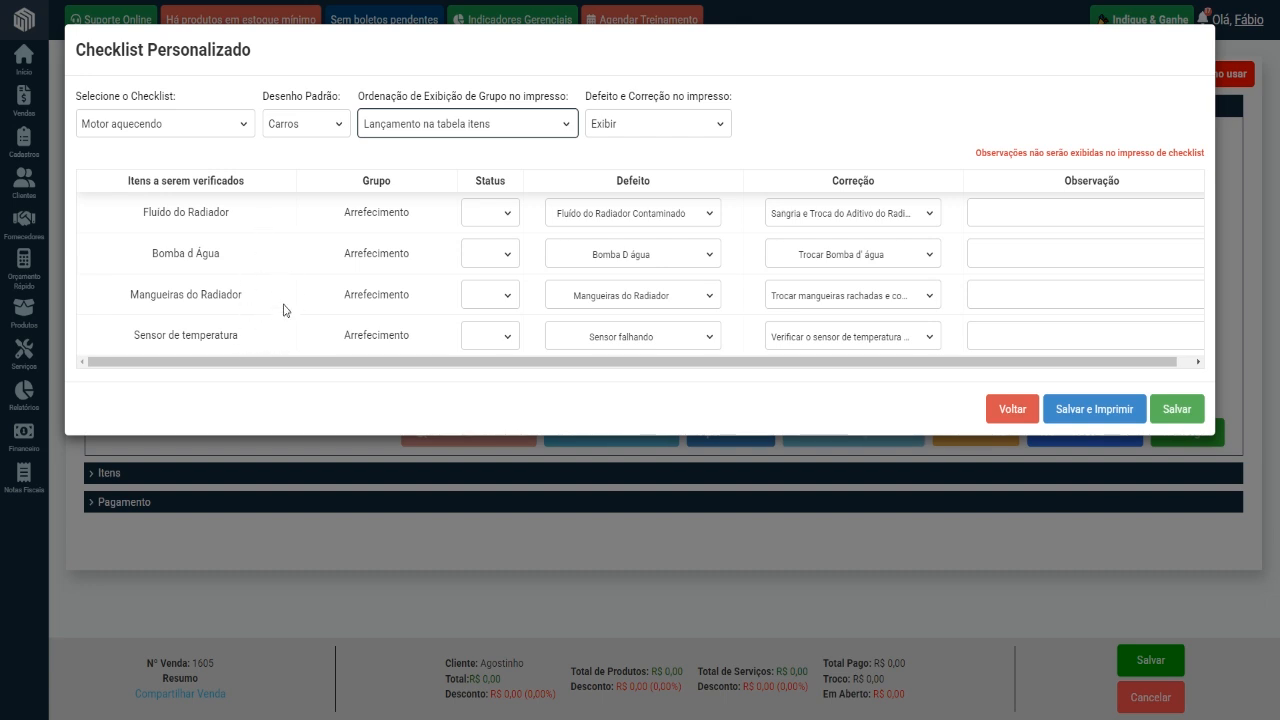
Step: Set the status of Fluído do Radiador and Bomba d Água to Vazio, Mangueiras do Radiador to OK and Sensor de temperatura to NOK
left_click(506, 213)
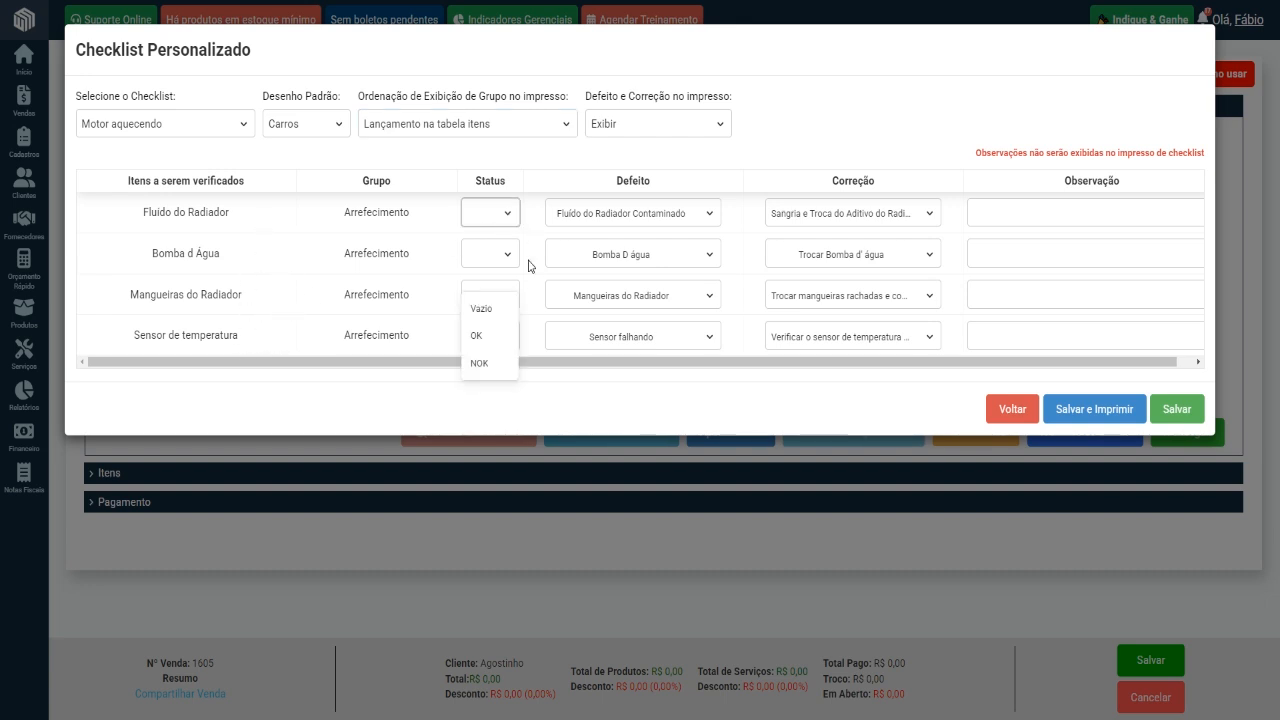
left_click(502, 314)
left_click(488, 255)
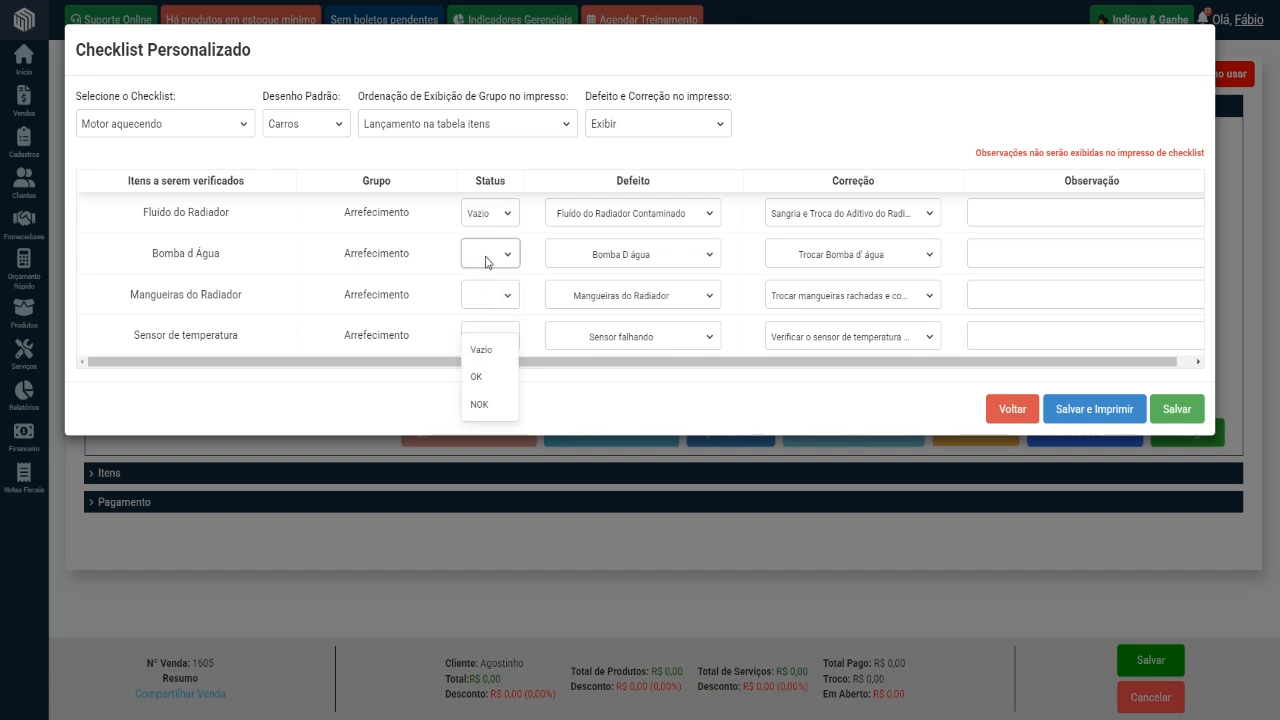
left_click(494, 348)
left_click(506, 298)
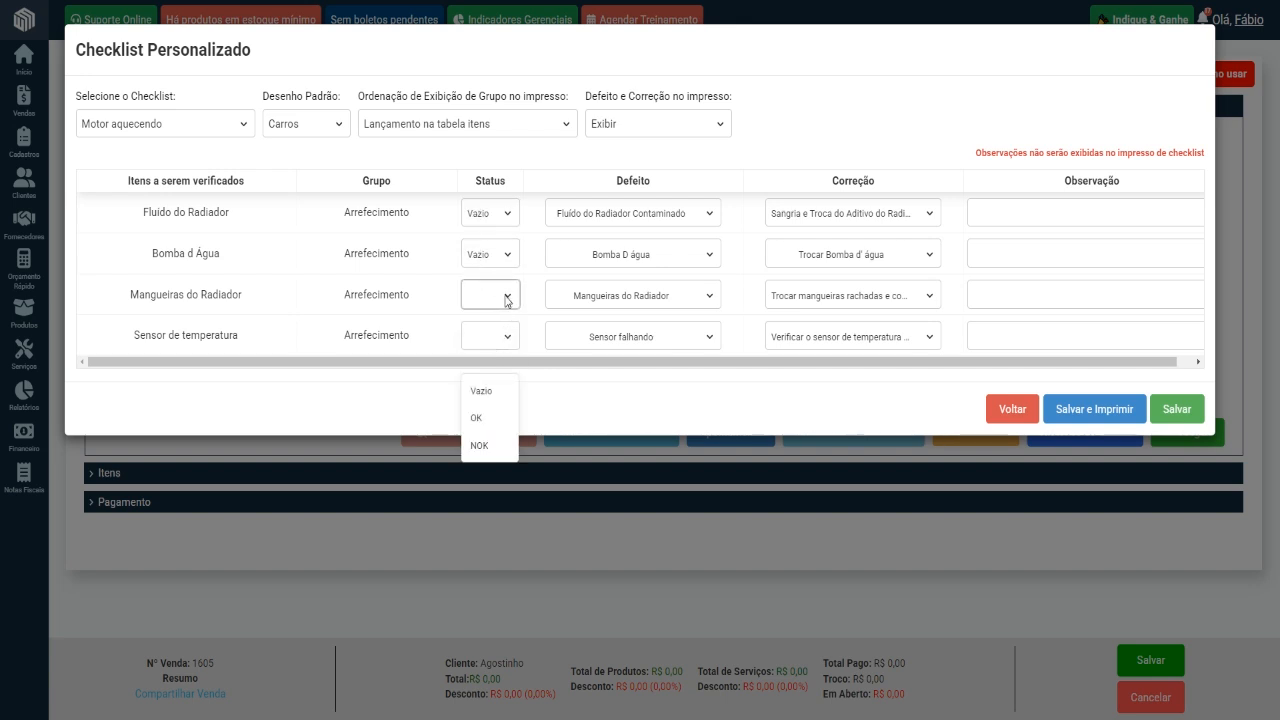
left_click(498, 416)
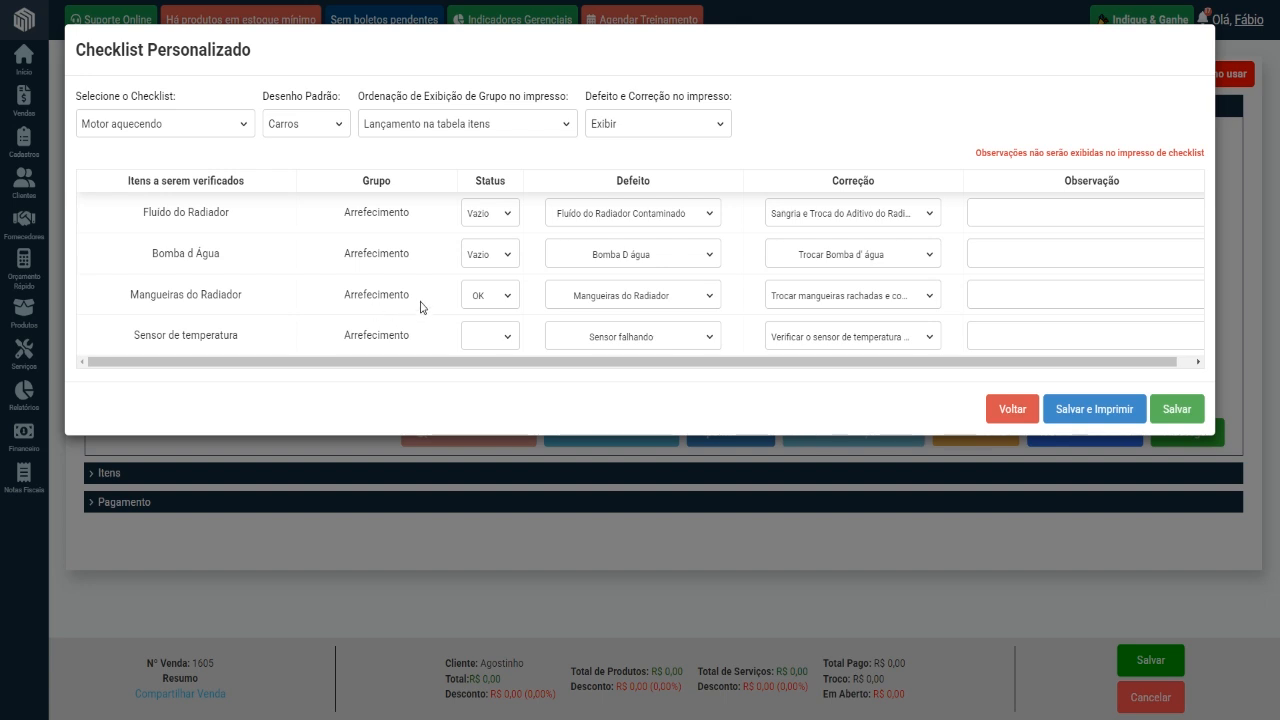
left_click(502, 339)
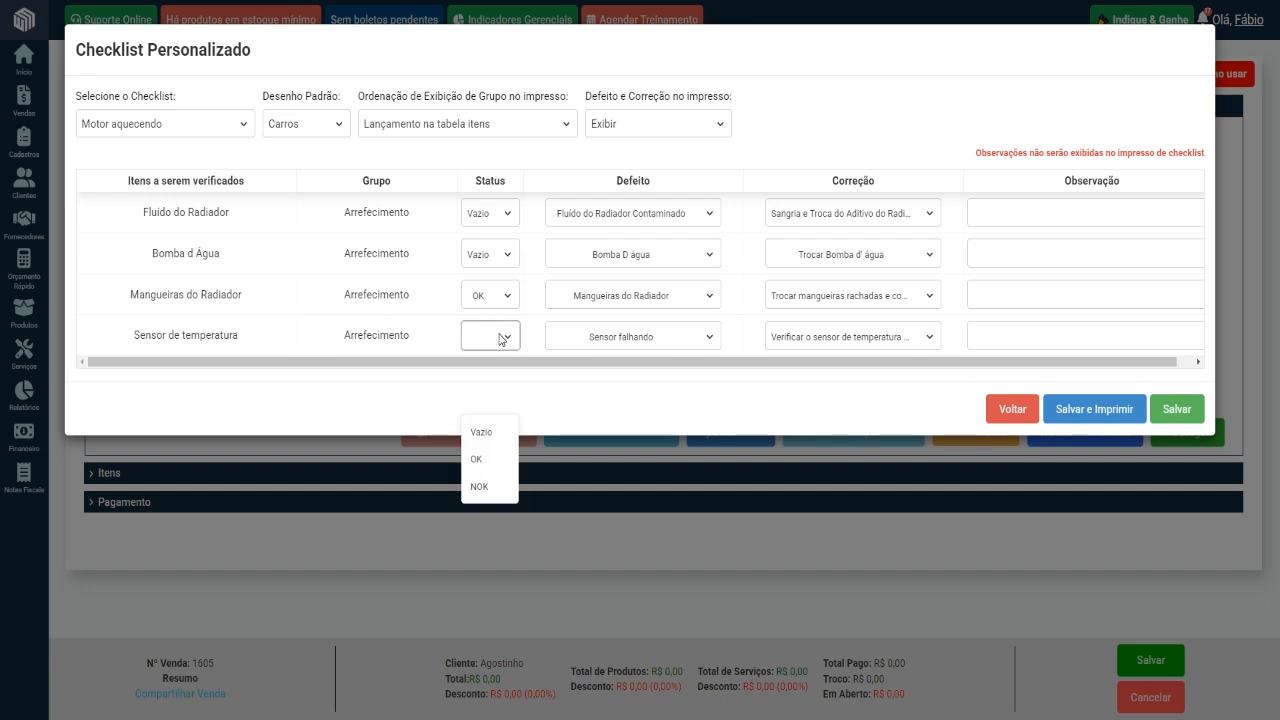
left_click(480, 489)
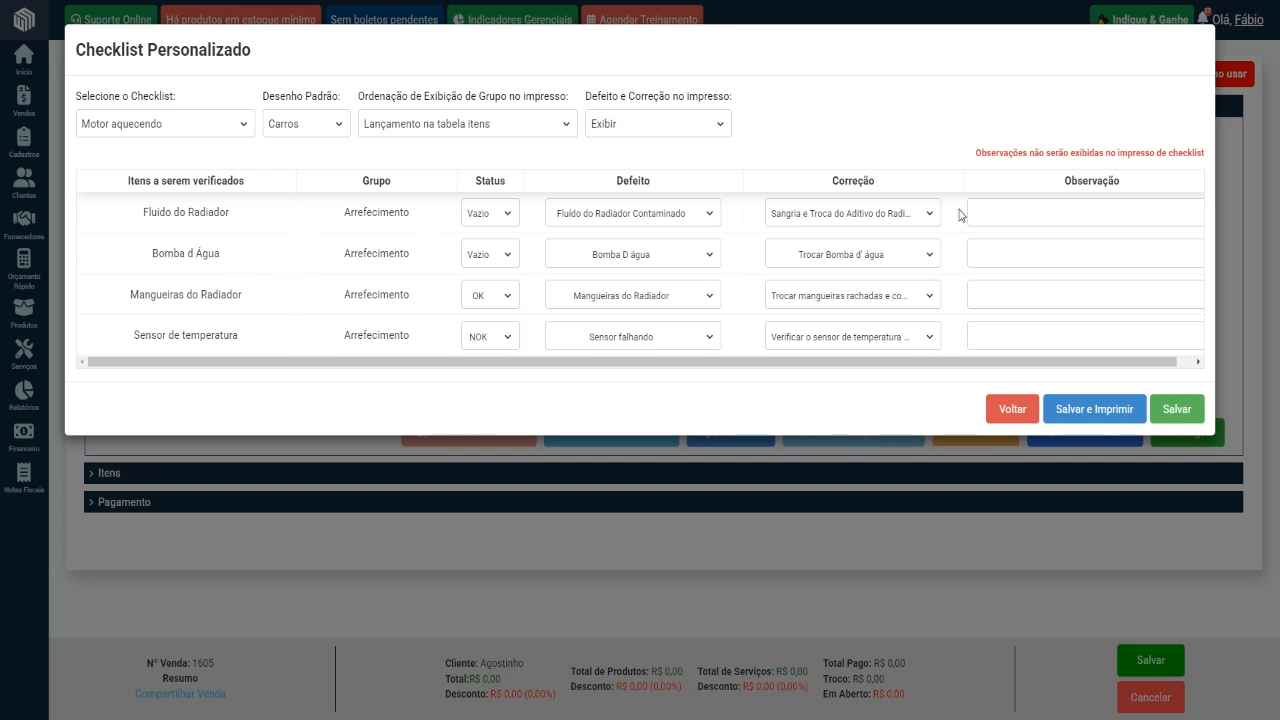
Step: Check the observation fields without filling them in, and save and print the sale's custom checklist
left_click(996, 211)
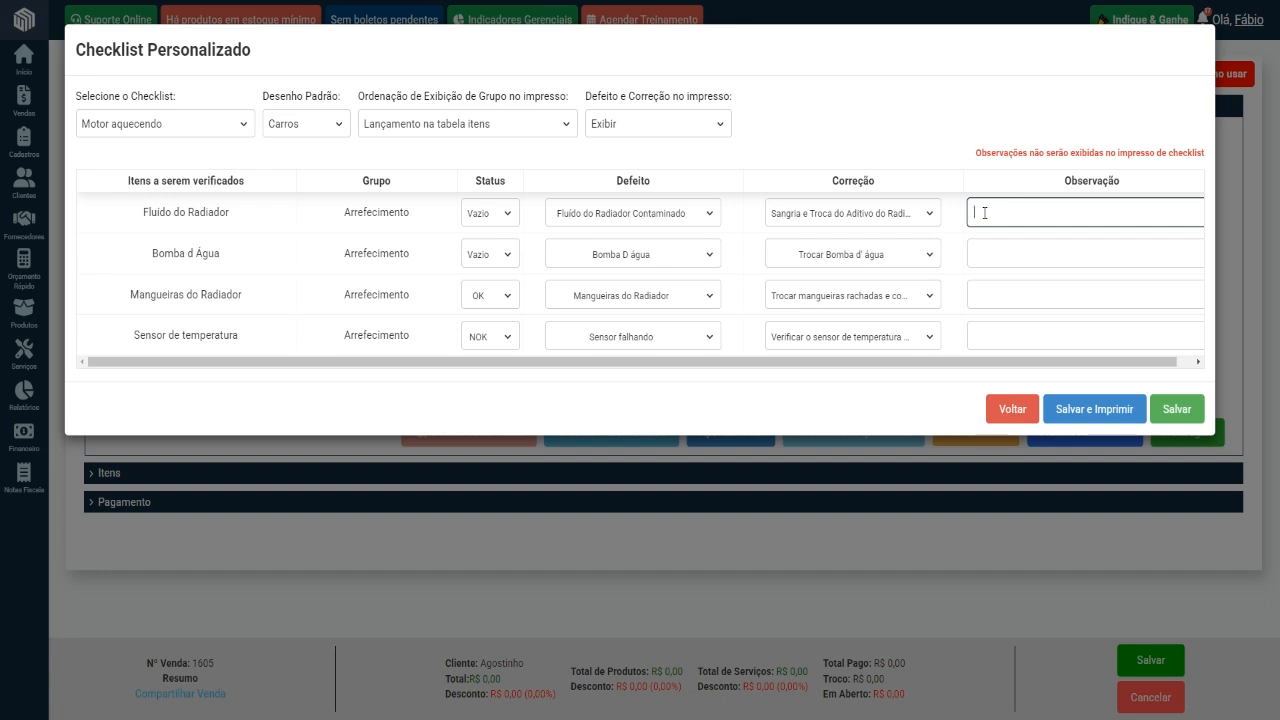
left_click(854, 126)
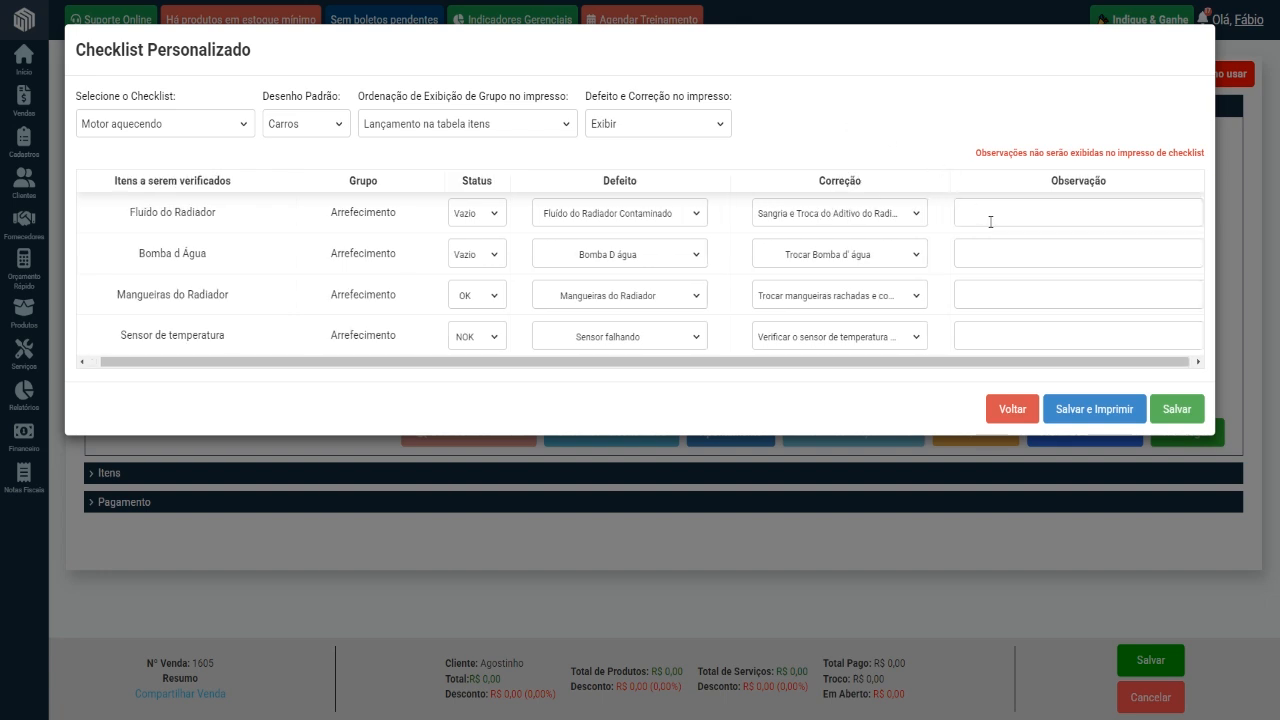
left_click_drag(907, 361, 820, 363)
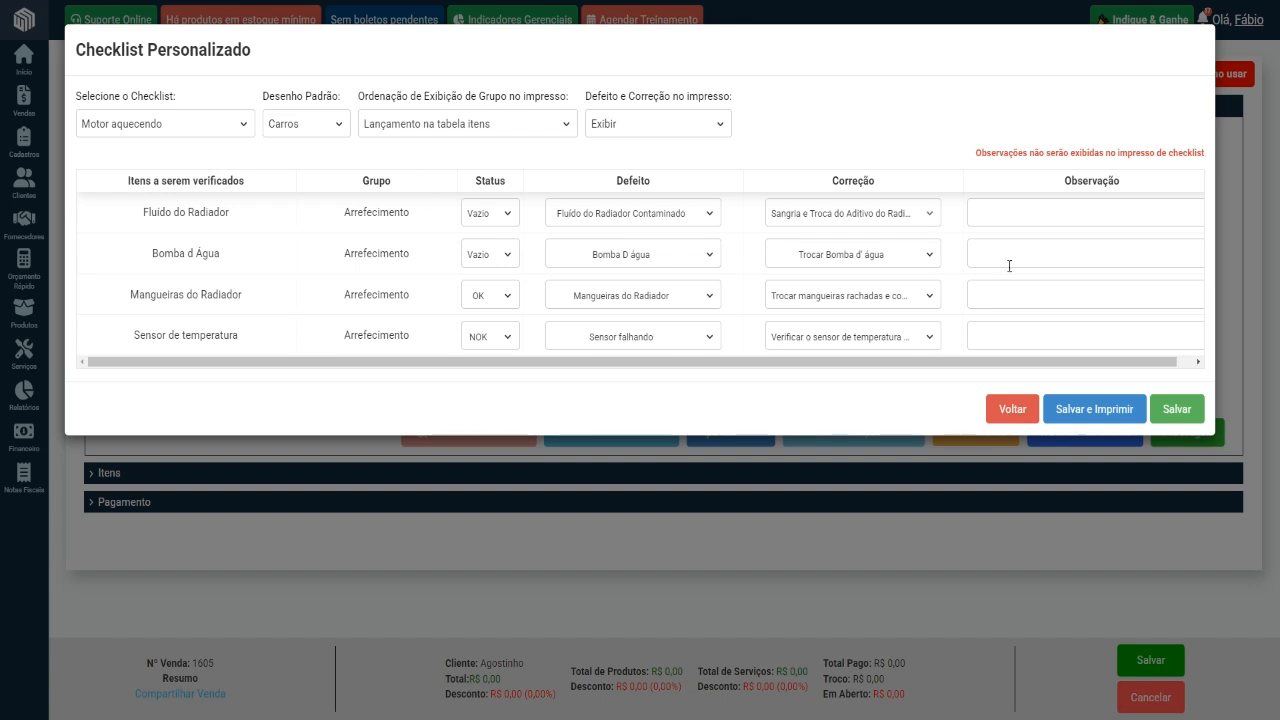
left_click(1098, 418)
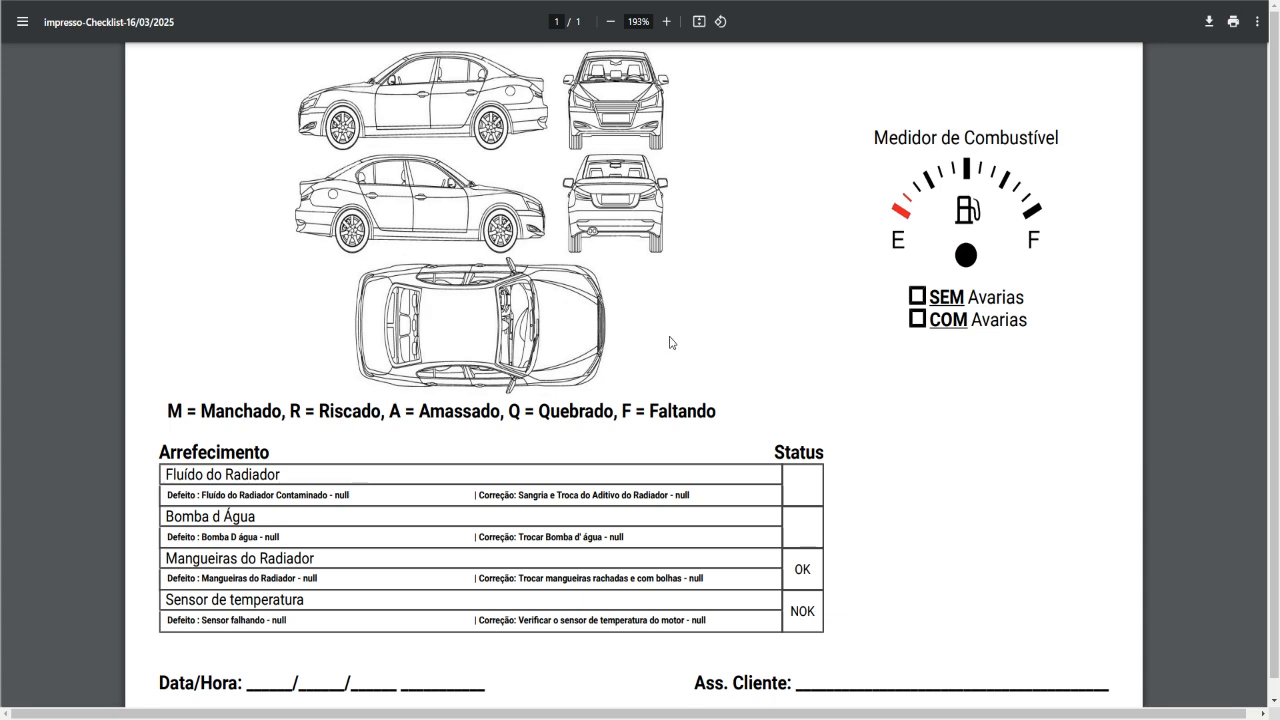
Step: Examine the items, defects, corrections and statuses in the Arrefecimento section of the printed checklist
scroll(429, 449, "down", 3)
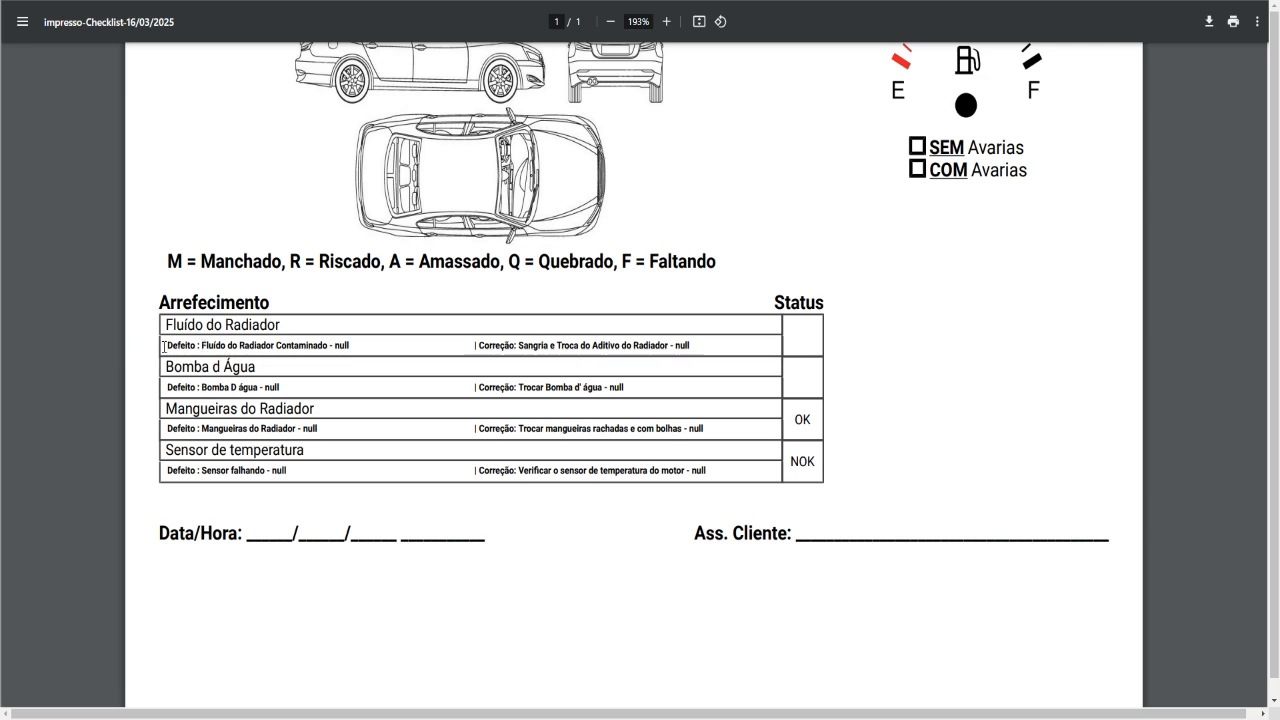
left_click_drag(165, 347, 338, 349)
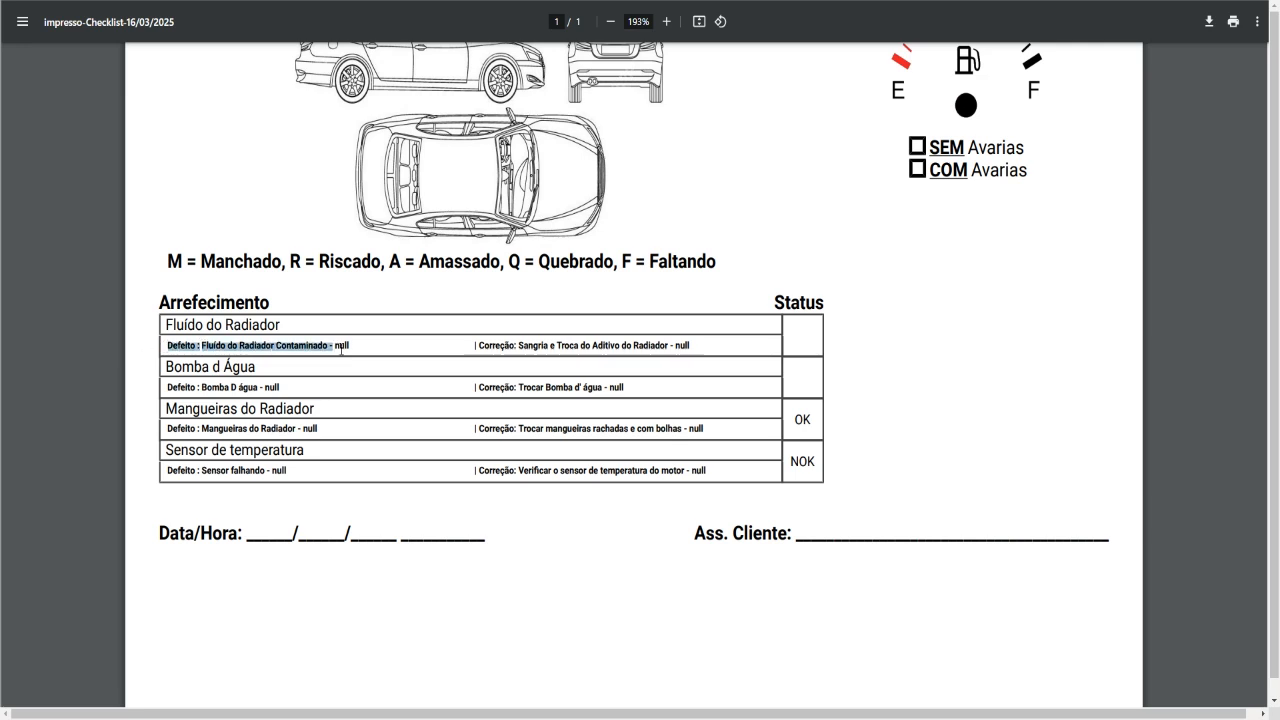
left_click_drag(479, 347, 670, 347)
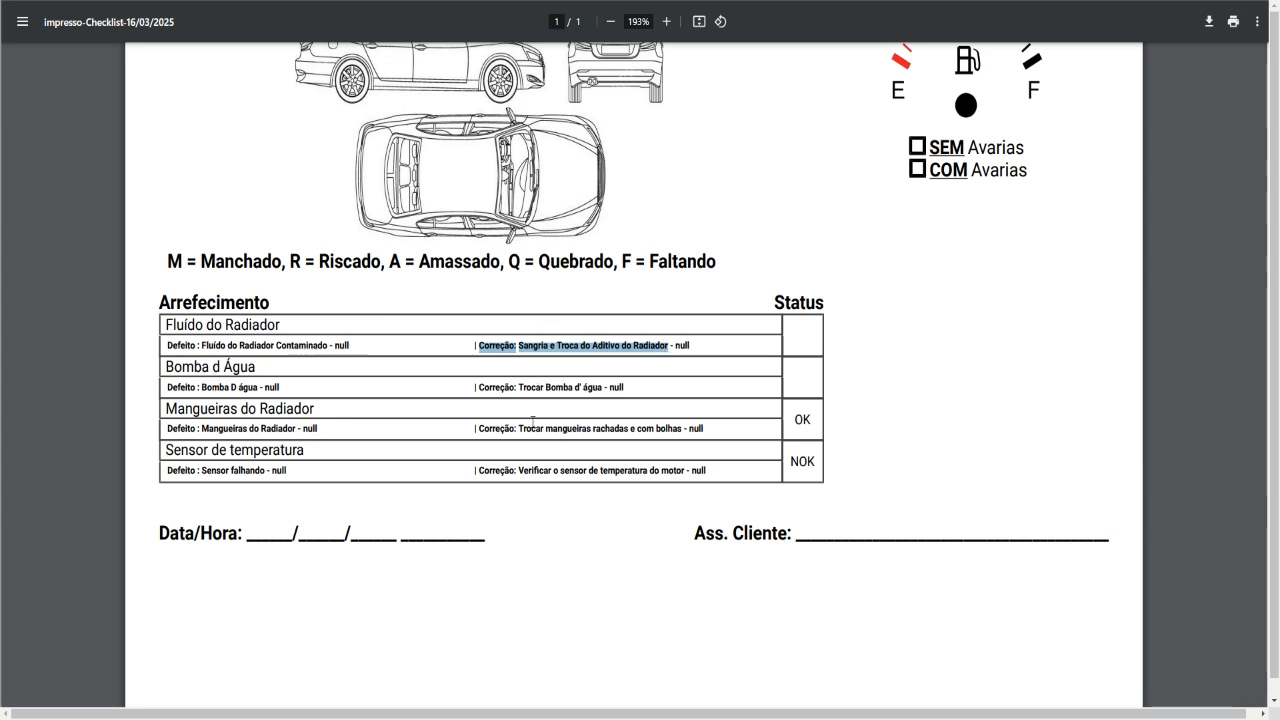
double_click(792, 464)
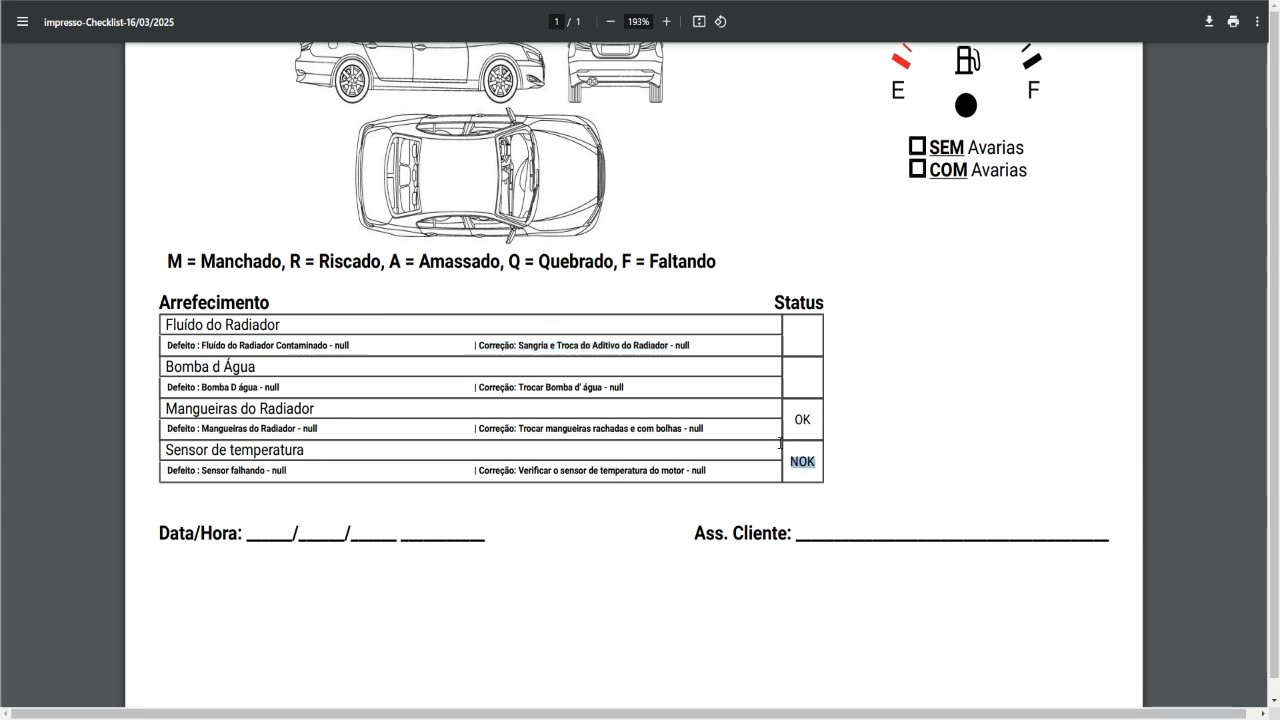
left_click_drag(792, 419, 819, 419)
left_click(742, 348)
left_click_drag(518, 346, 631, 346)
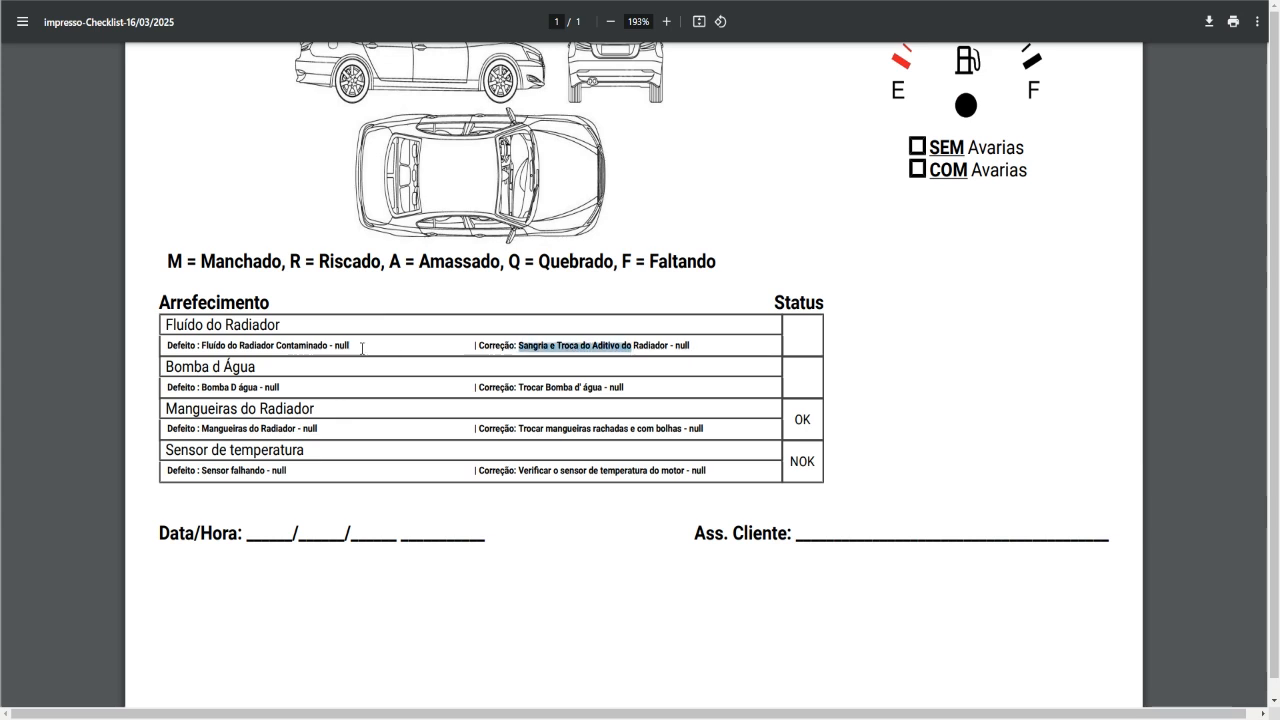
left_click_drag(170, 322, 249, 325)
left_click_drag(195, 367, 272, 372)
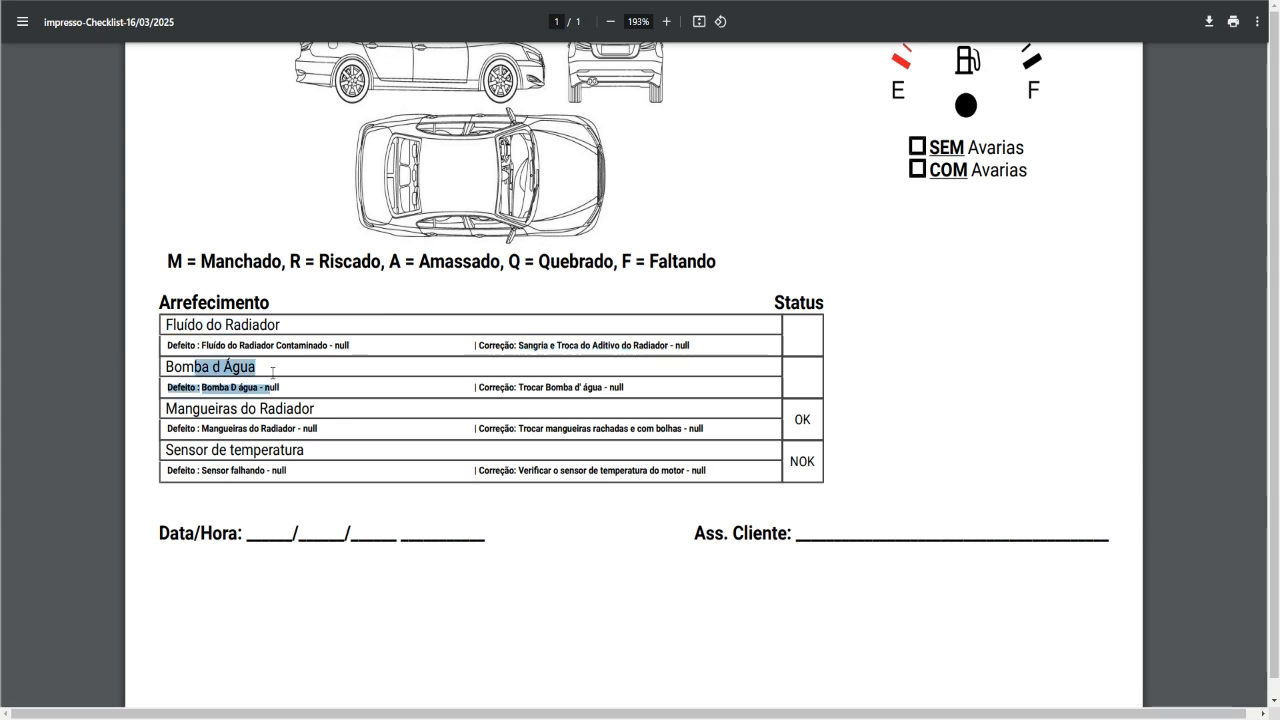
left_click(466, 400)
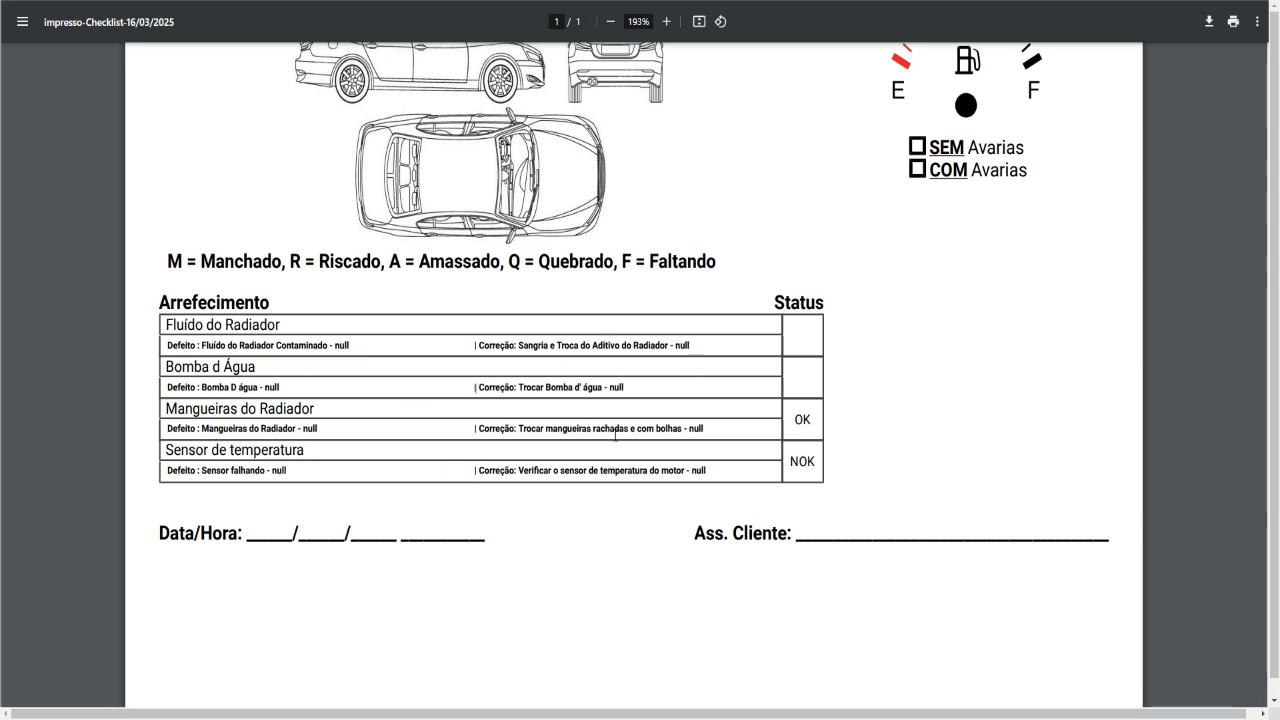
scroll(578, 411, "up", 1)
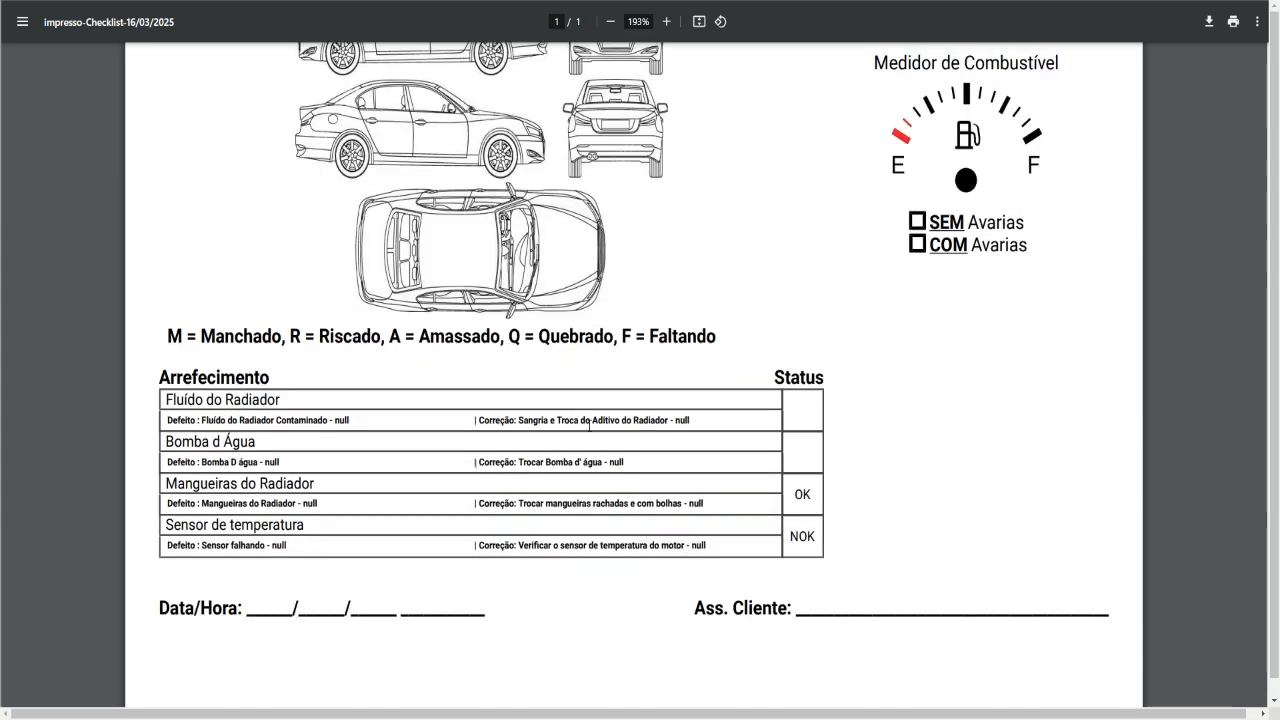